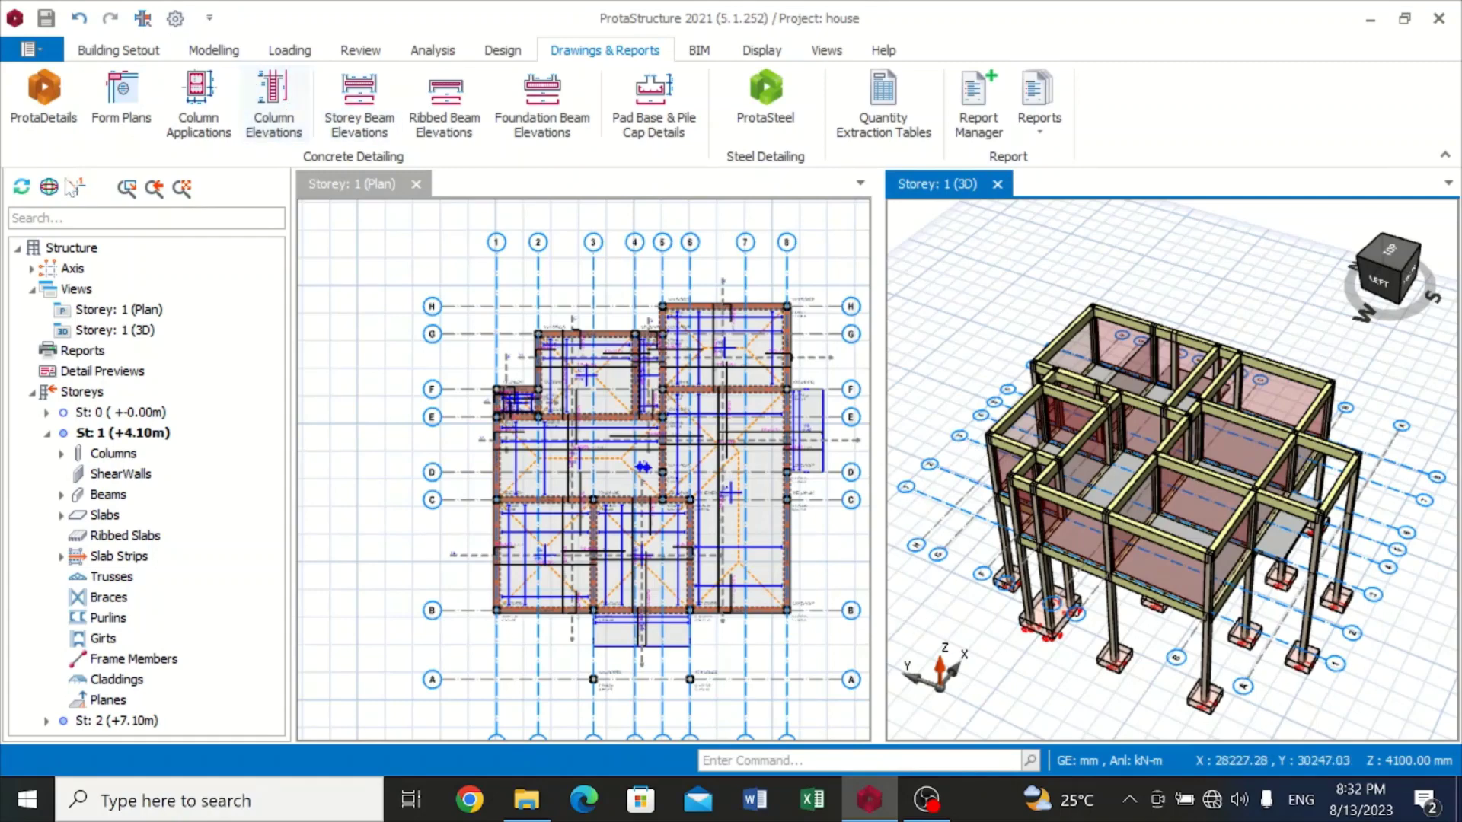
Launch ProtaDetails from the Drawings & Reports ribbon for the house project.
click(43, 99)
click(45, 113)
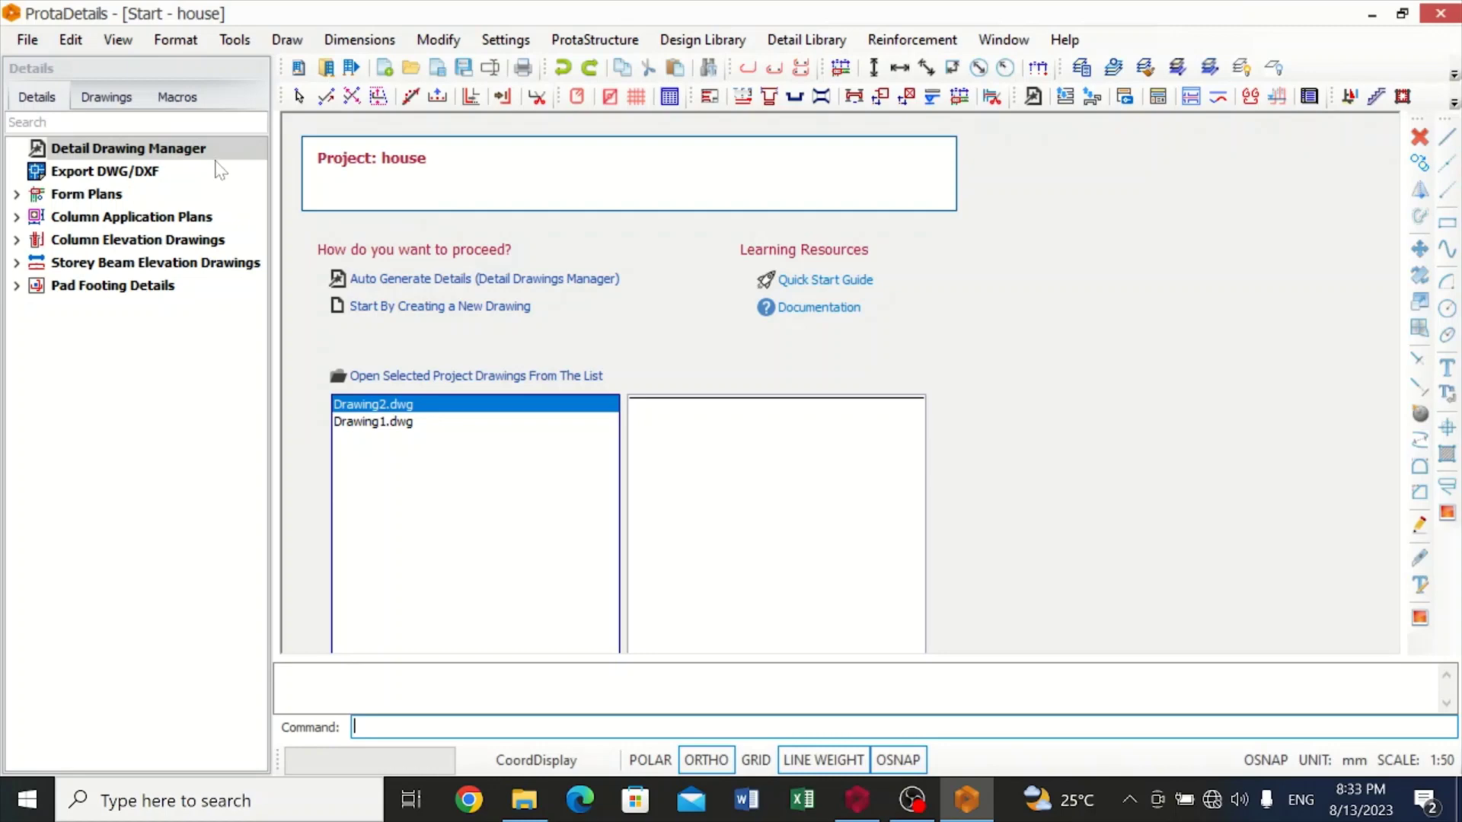
Create the blank Drawing3.dwg and select the Column Application Plans category.
click(388, 309)
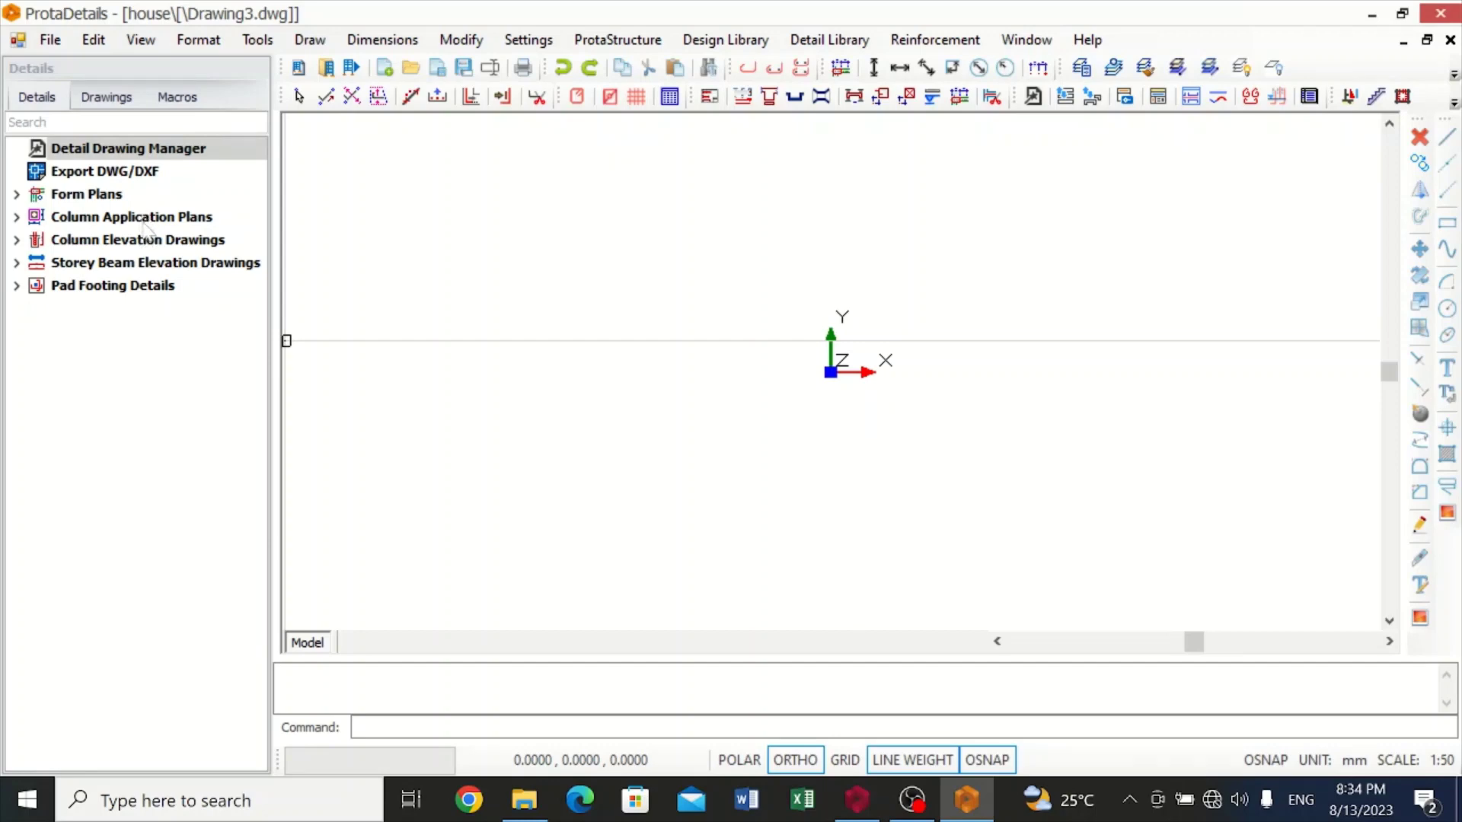
click(142, 219)
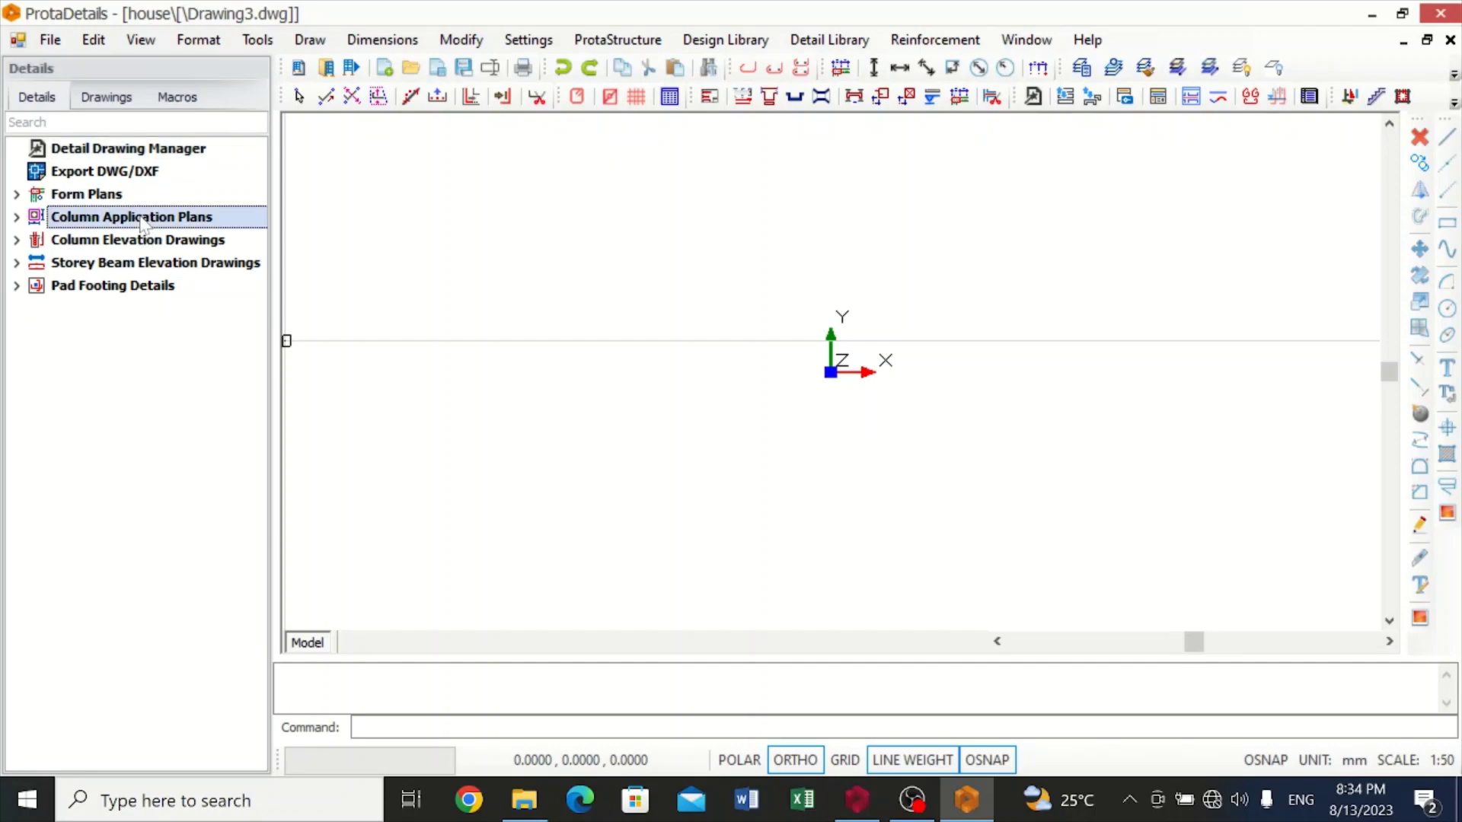
Draw the storey 1 (+4.10m) column application plan on an A0_Prota.dxf sheet at 1/20.
right_click(142, 220)
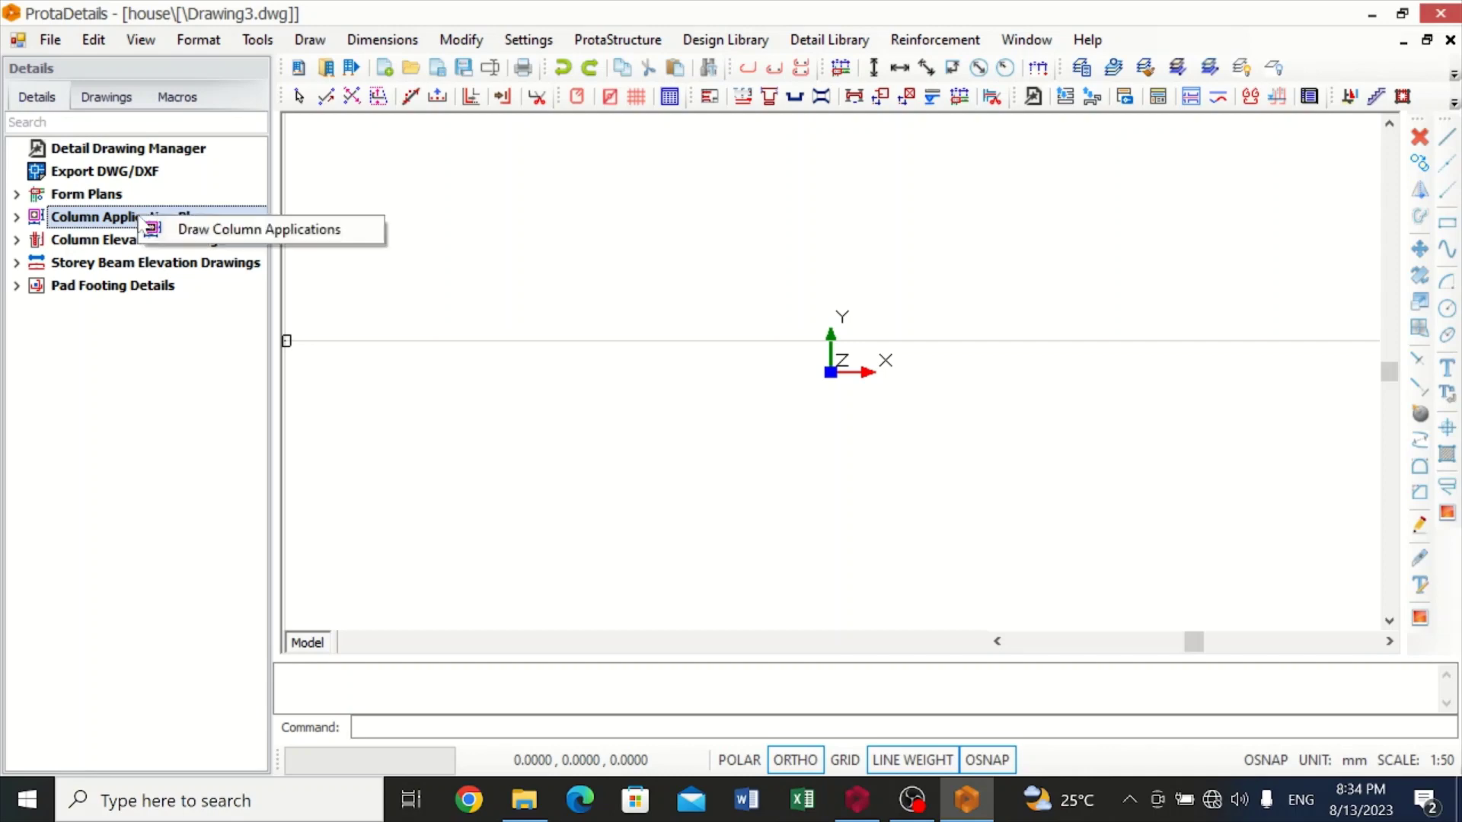
click(205, 235)
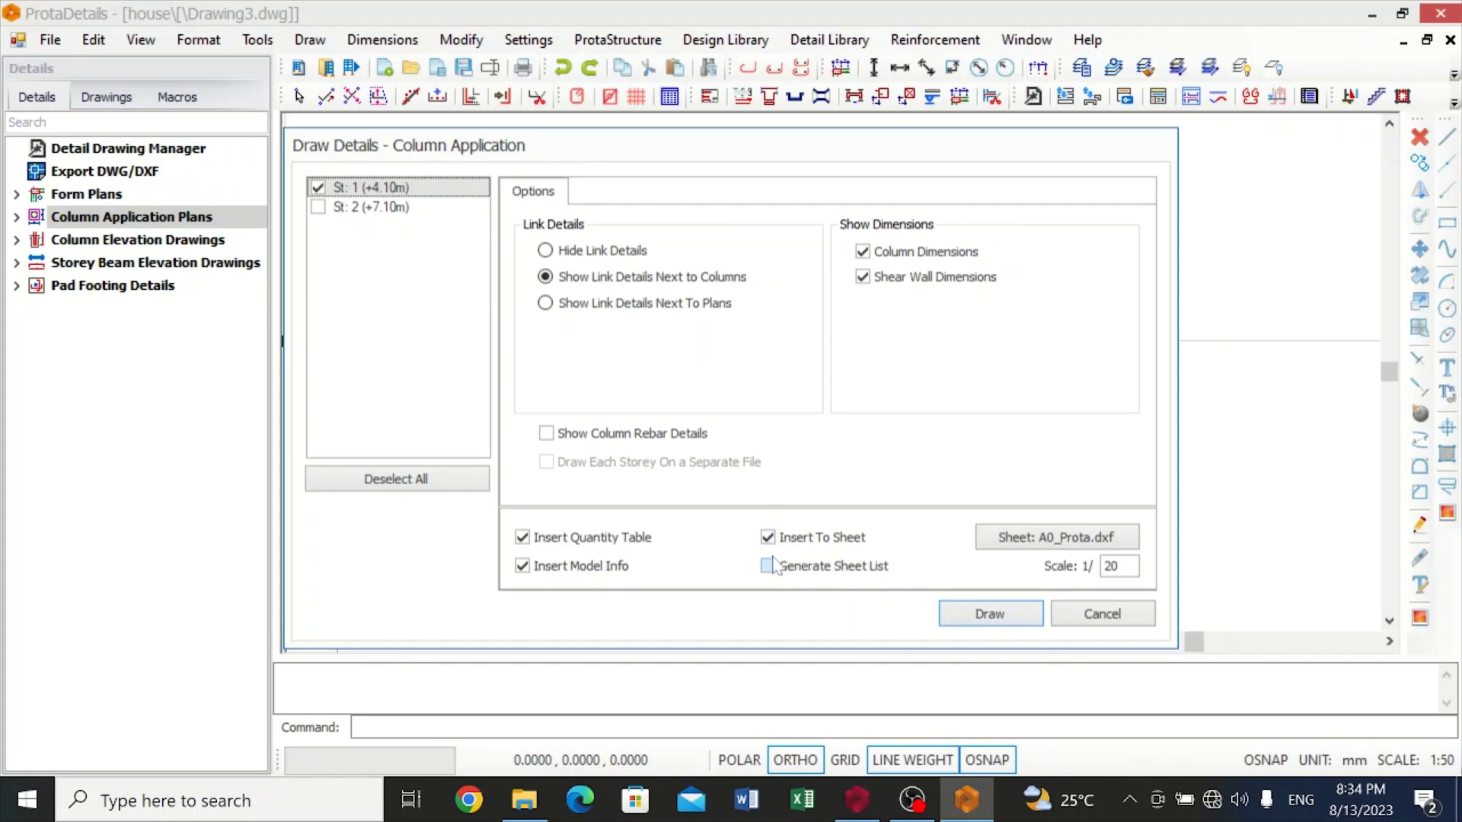
click(982, 618)
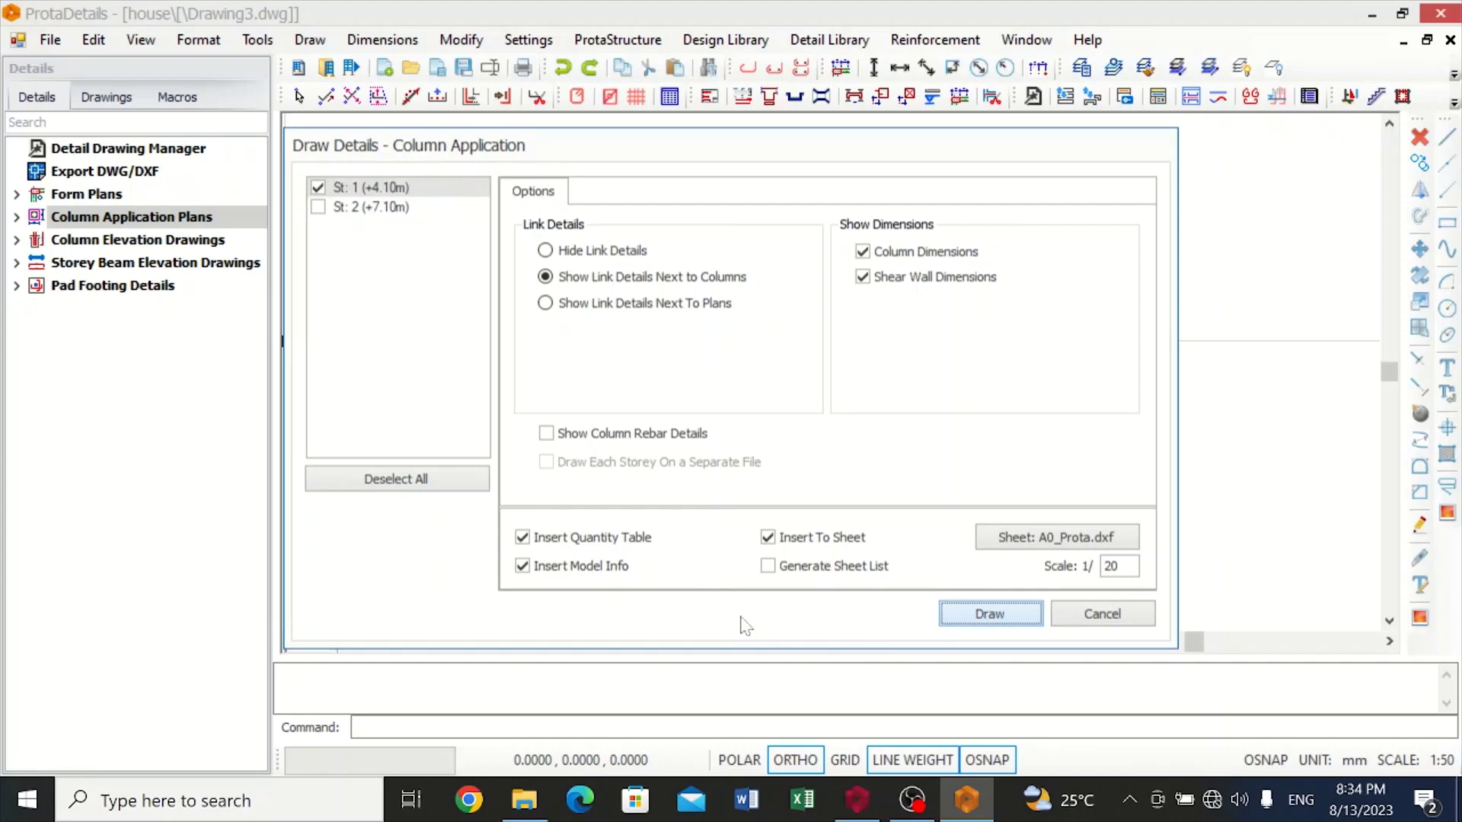
Place the storey 1 plan sheet and zoom over columns 1C4 and 1C5 (225x225, 4Y16).
key(Return)
click(628, 479)
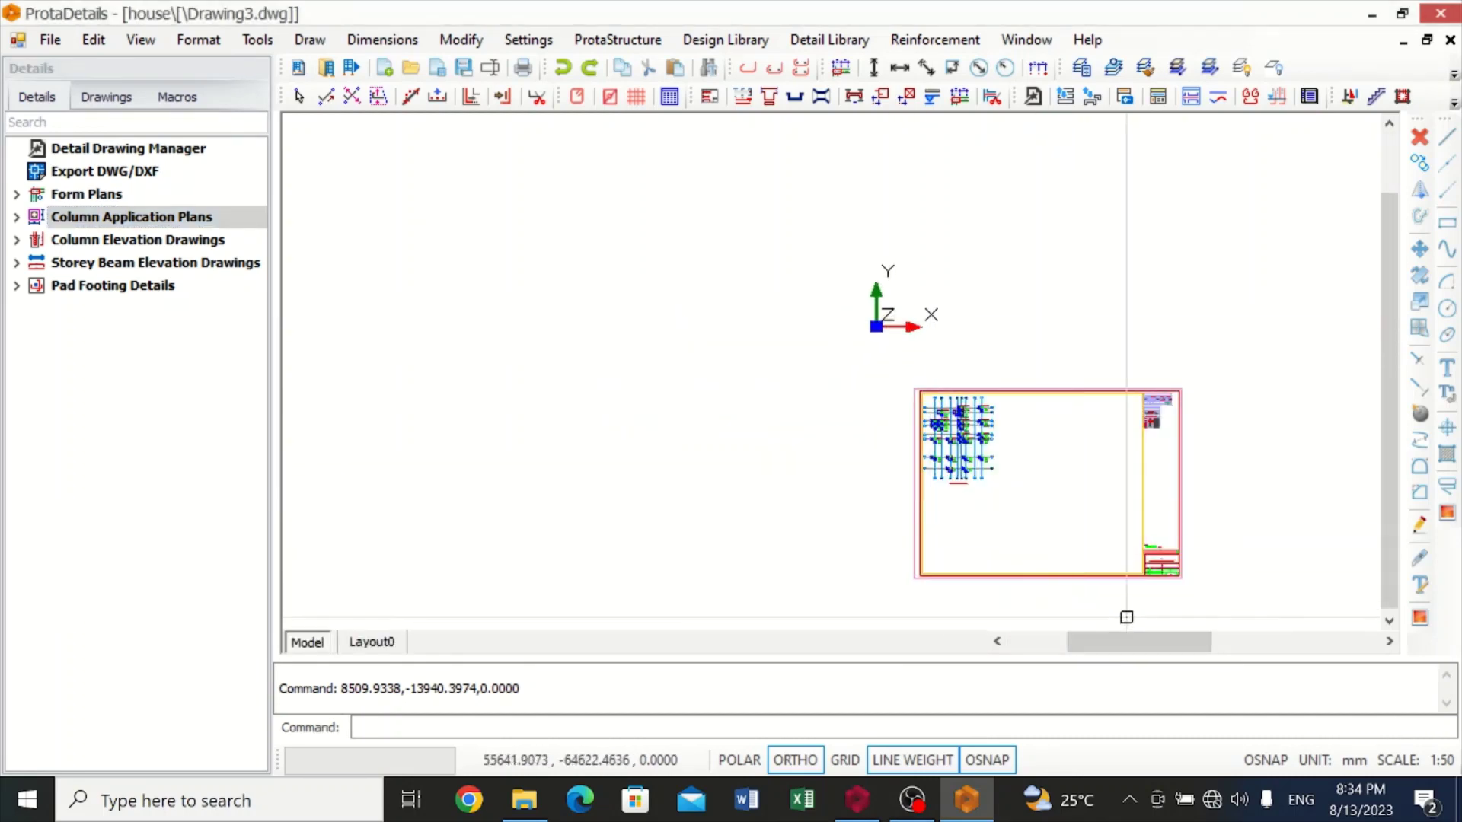
scroll(1126, 617, up, 3)
scroll(796, 258, up, 5)
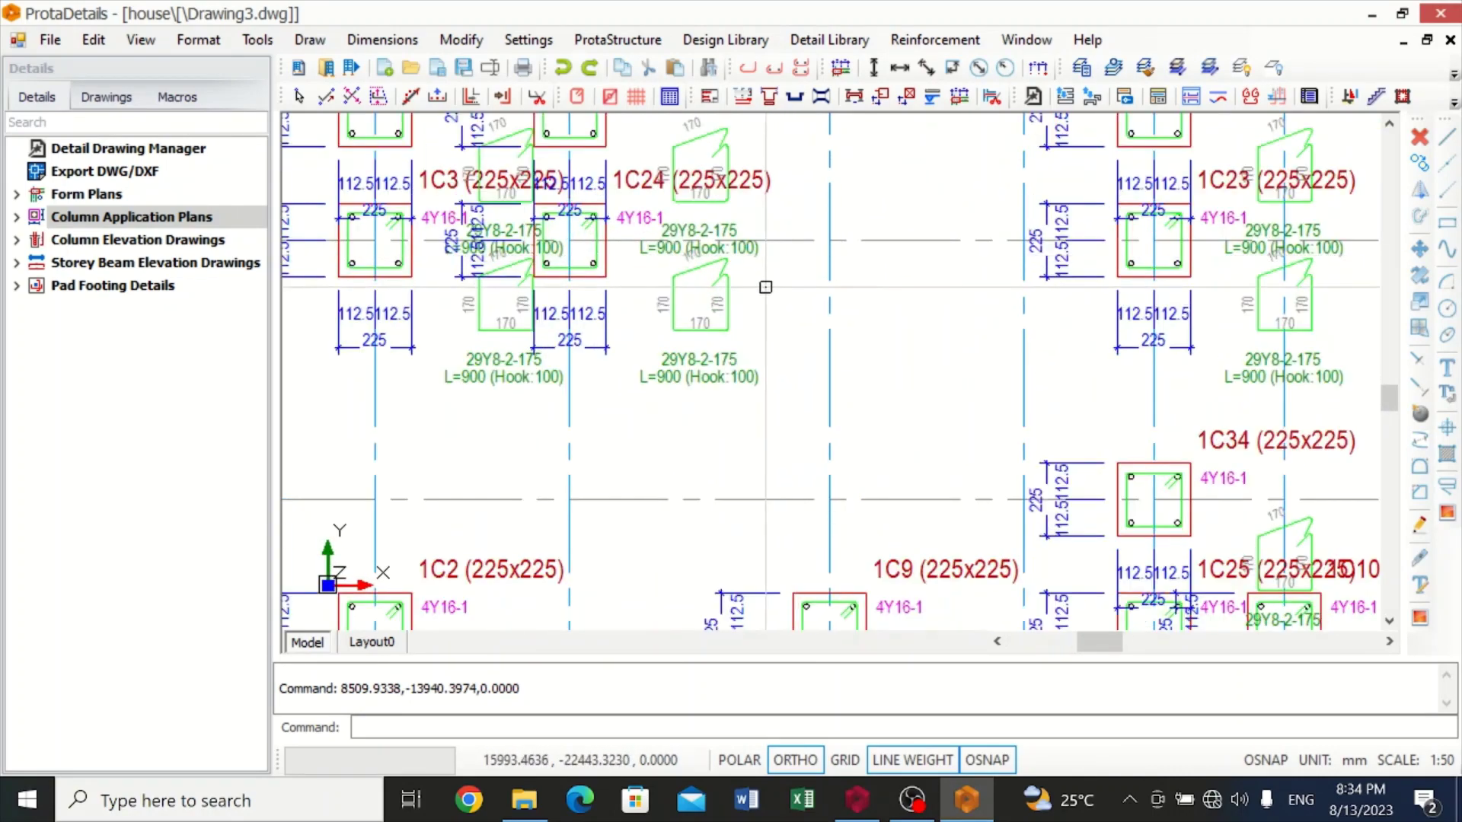
scroll(765, 287, down, 5)
scroll(689, 579, down, 2)
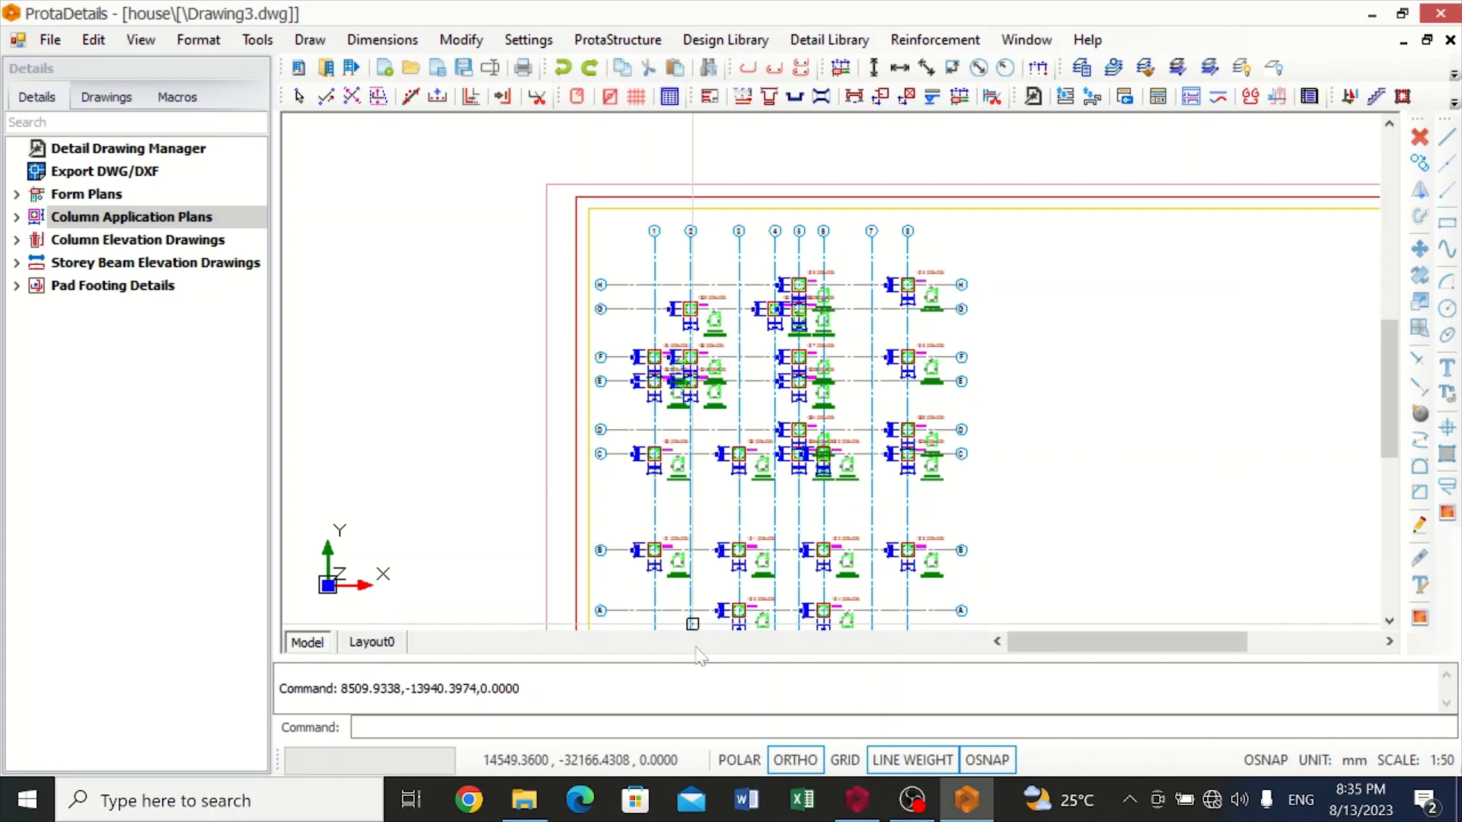
scroll(708, 594, down, 4)
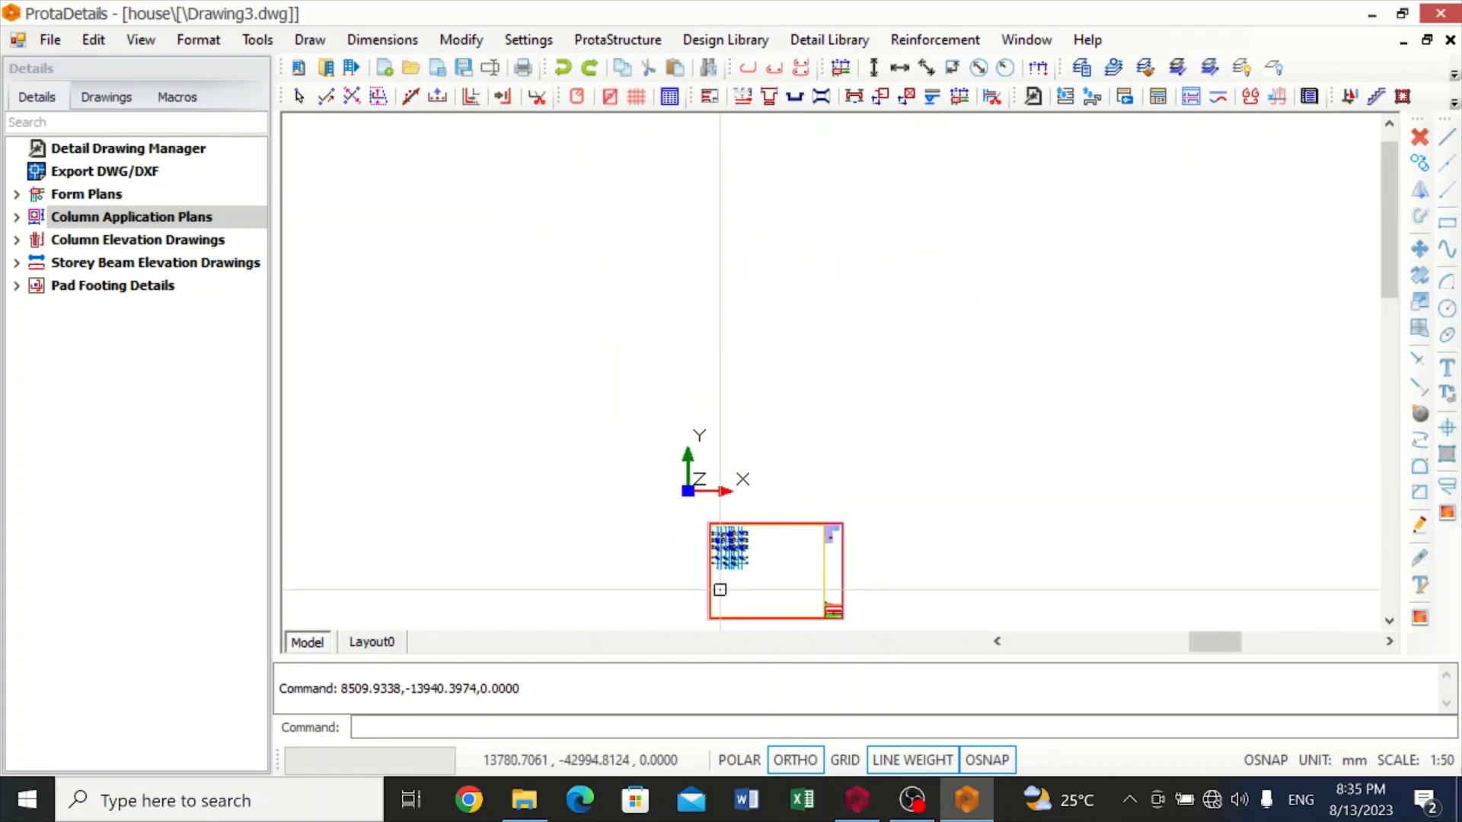
scroll(719, 589, up, 6)
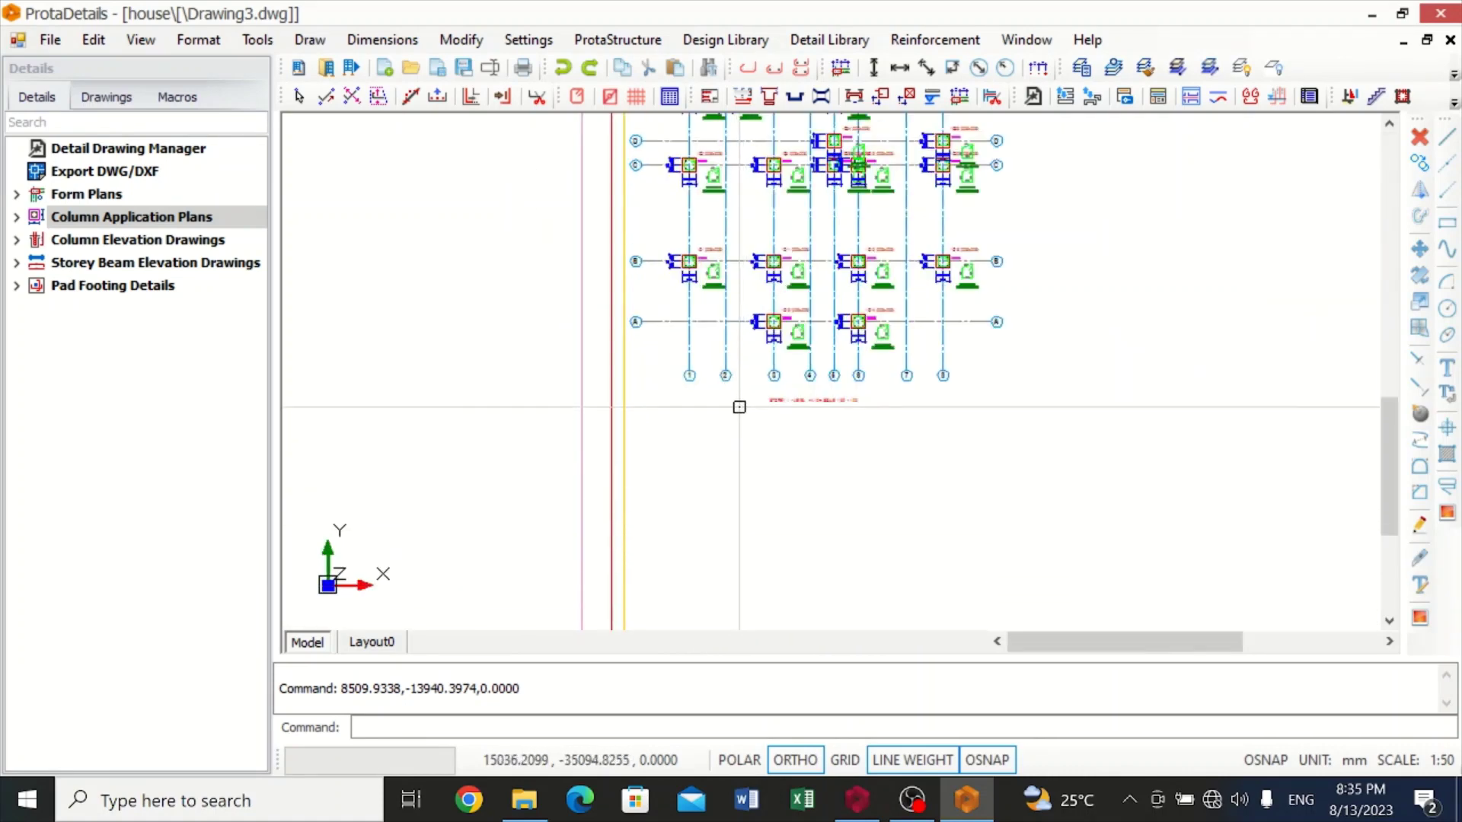
scroll(574, 265, down, 3)
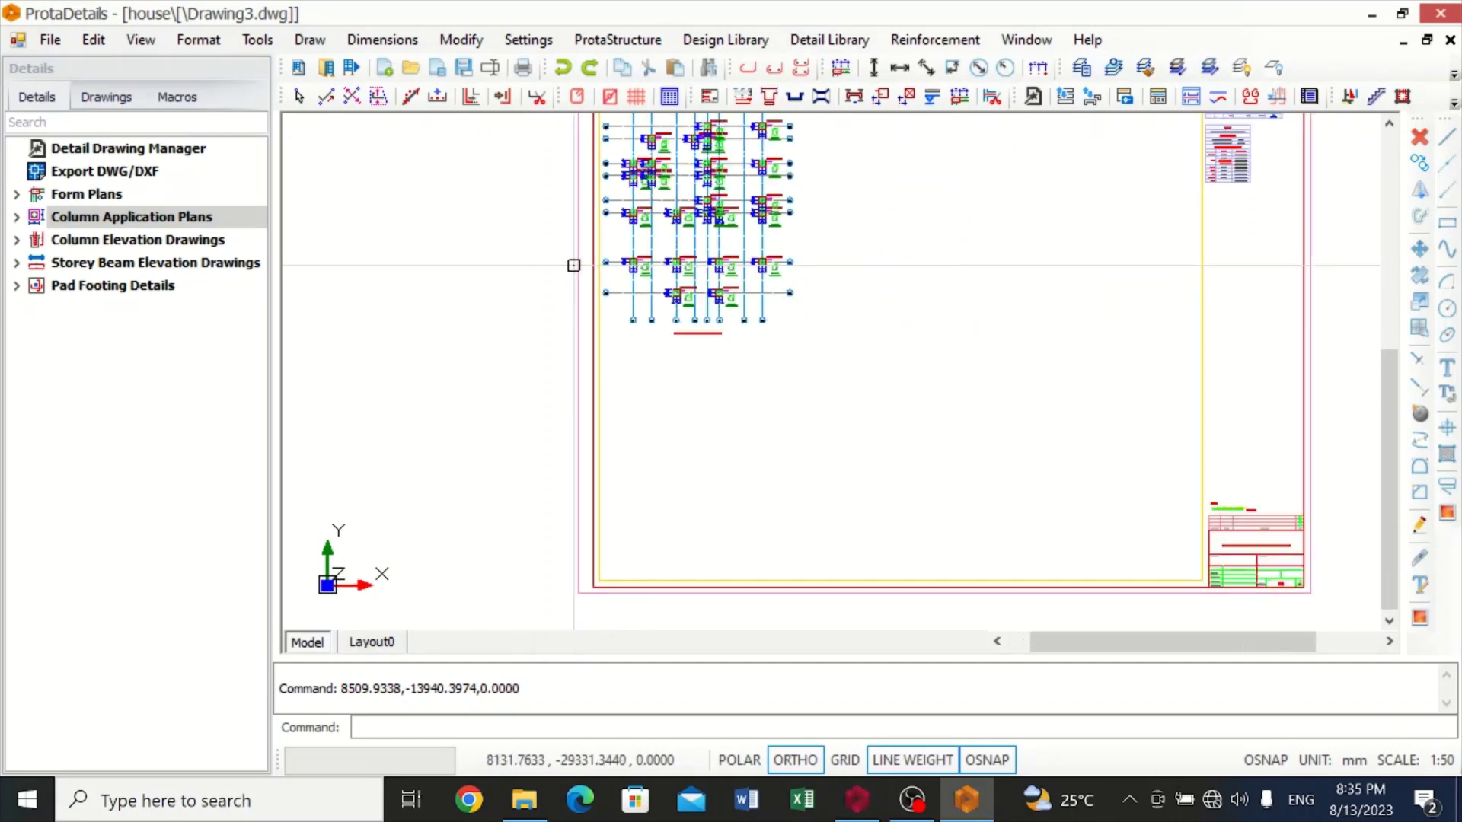
scroll(573, 265, down, 1)
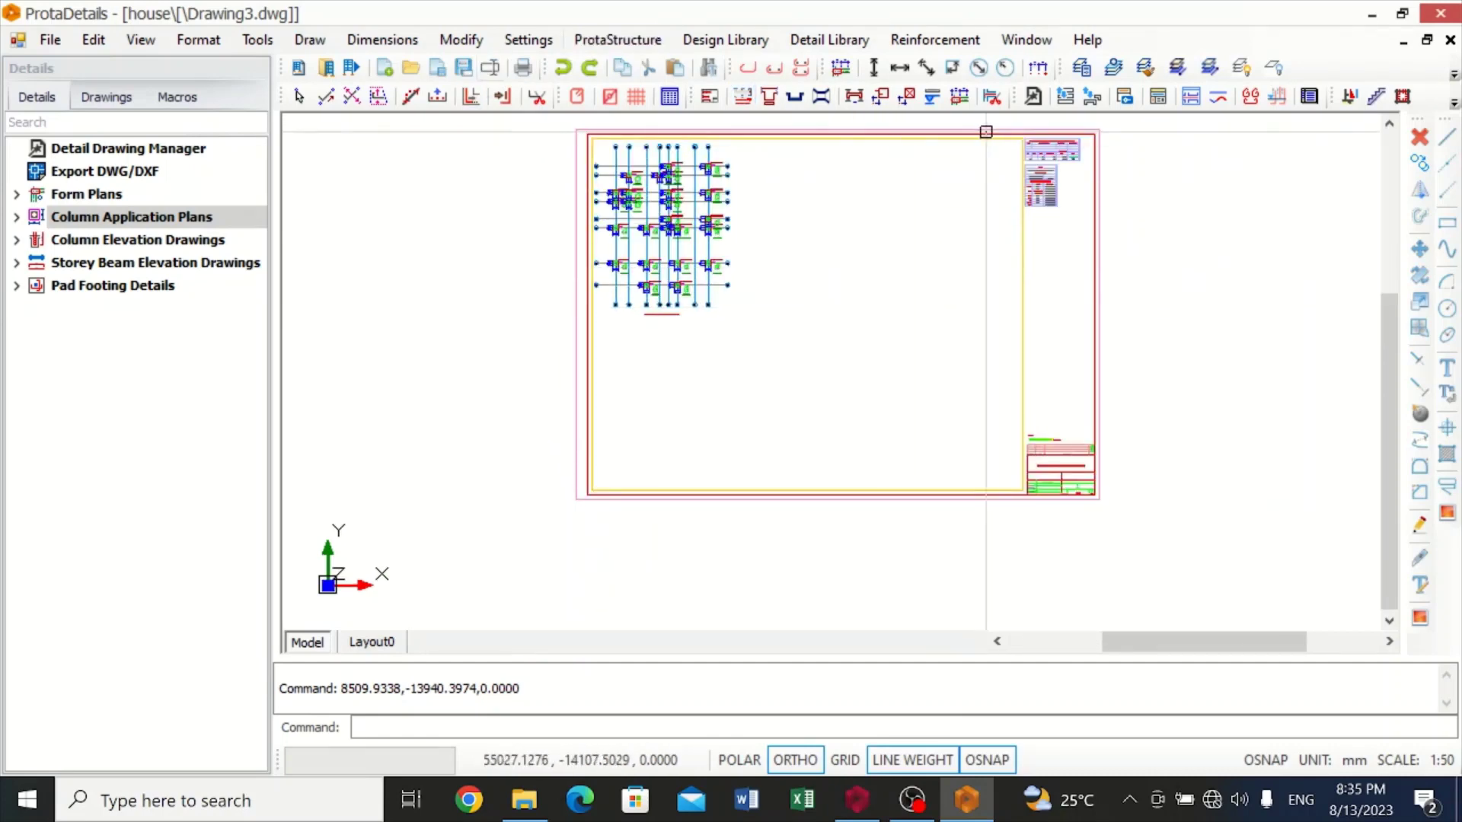
scroll(593, 165, up, 5)
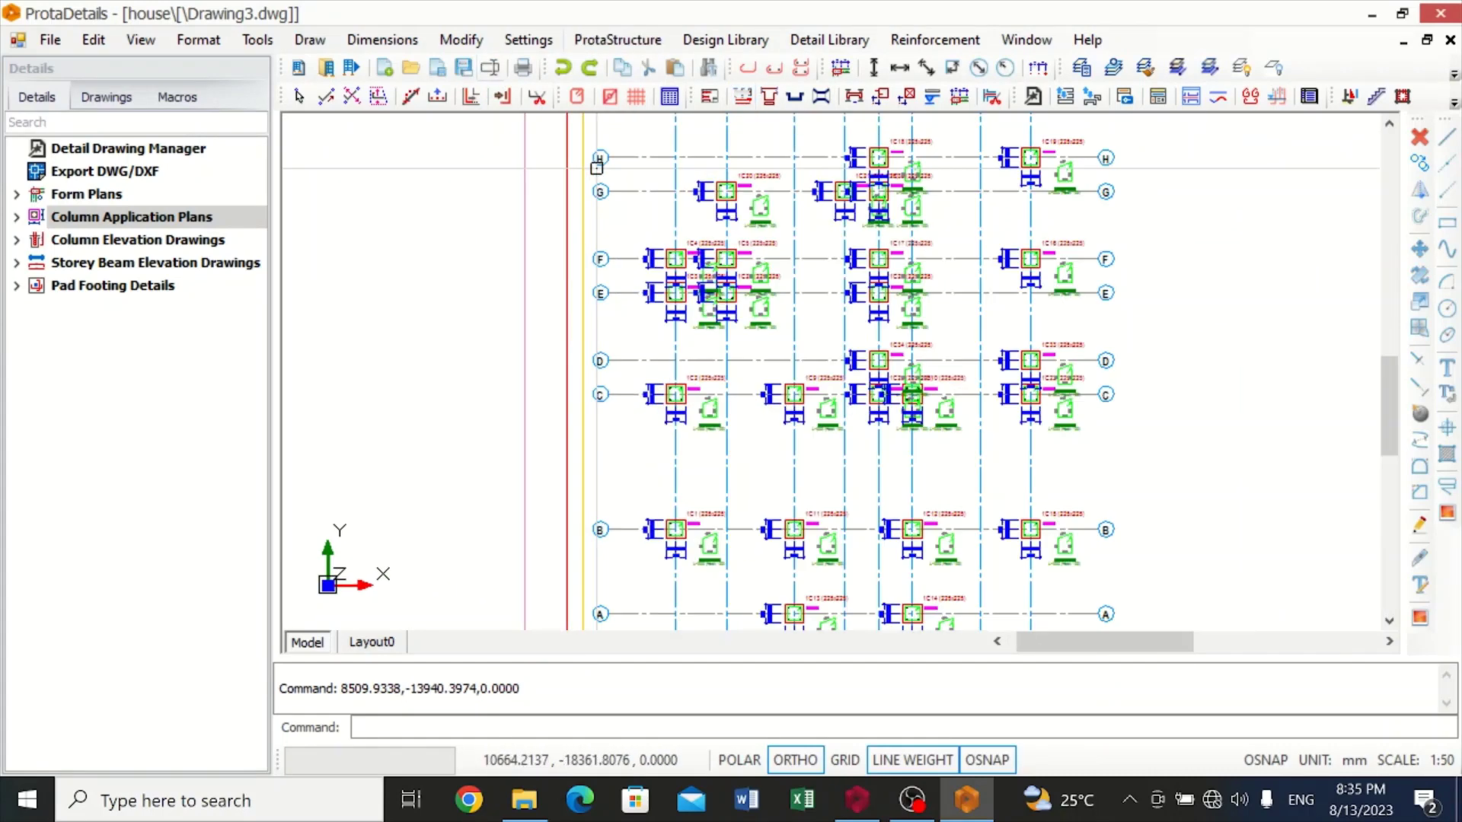
scroll(731, 277, up, 4)
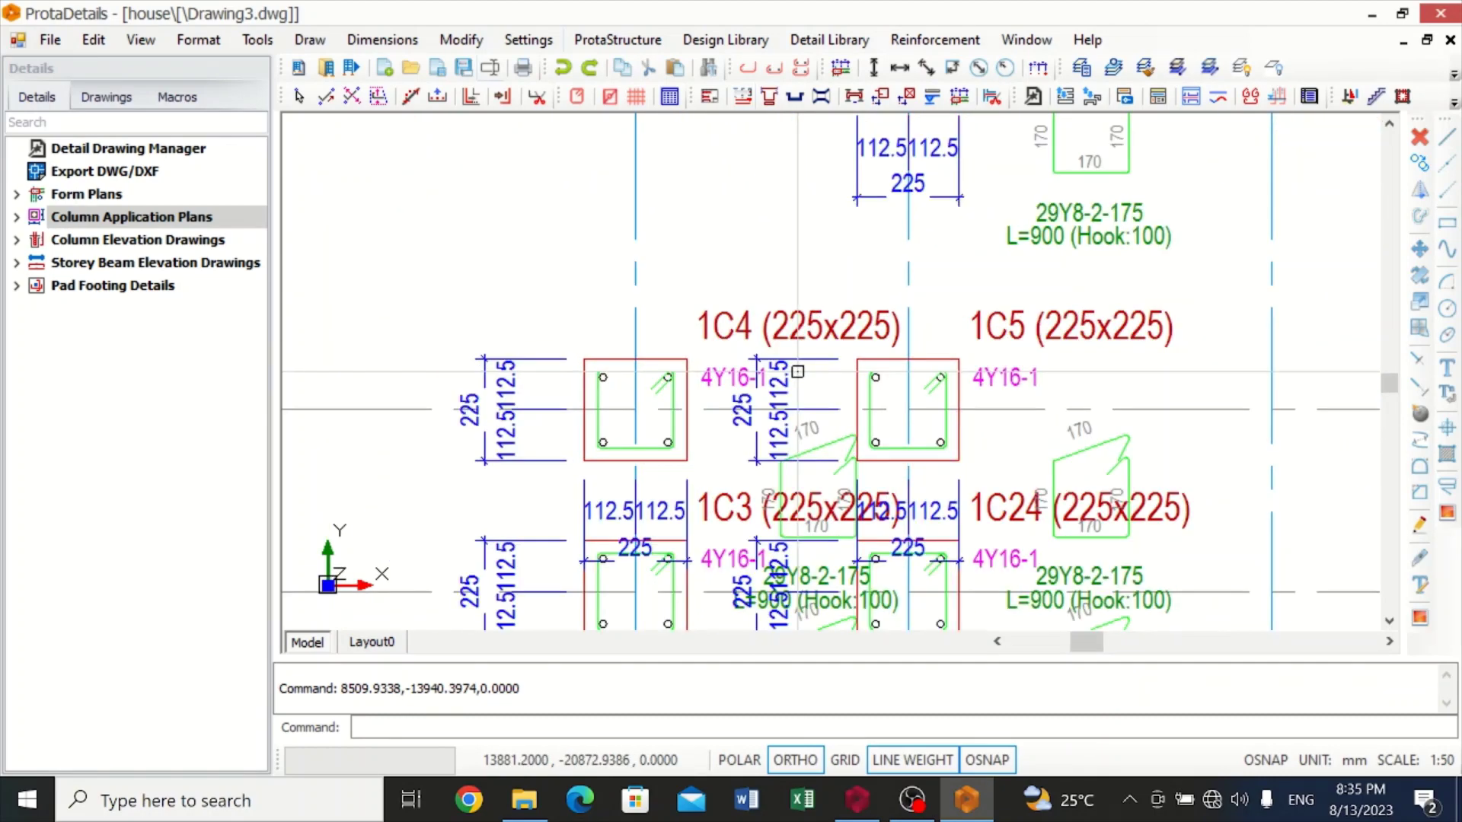
scroll(797, 372, up, 2)
scroll(792, 372, down, 1)
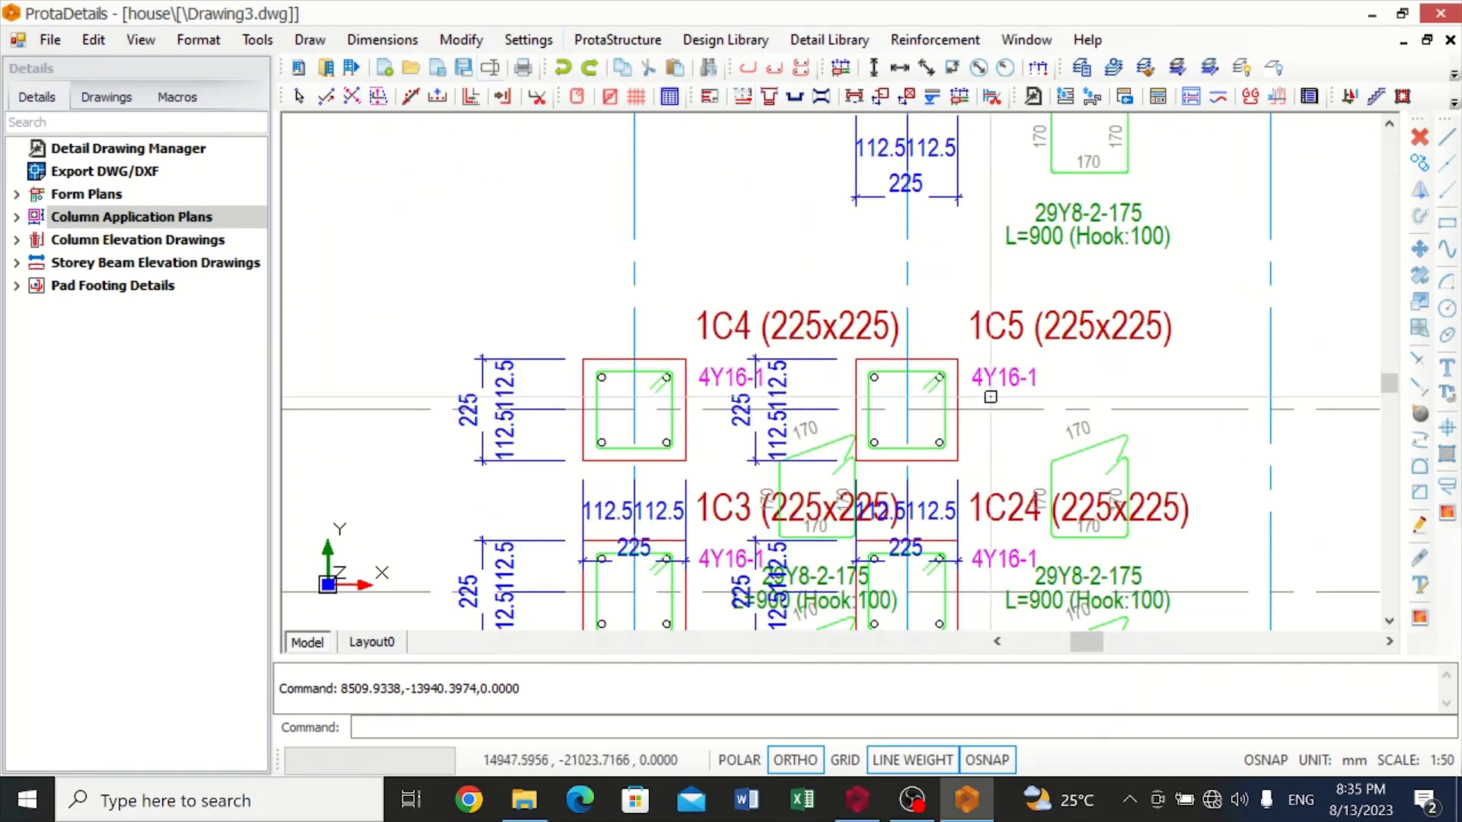
scroll(980, 384, down, 2)
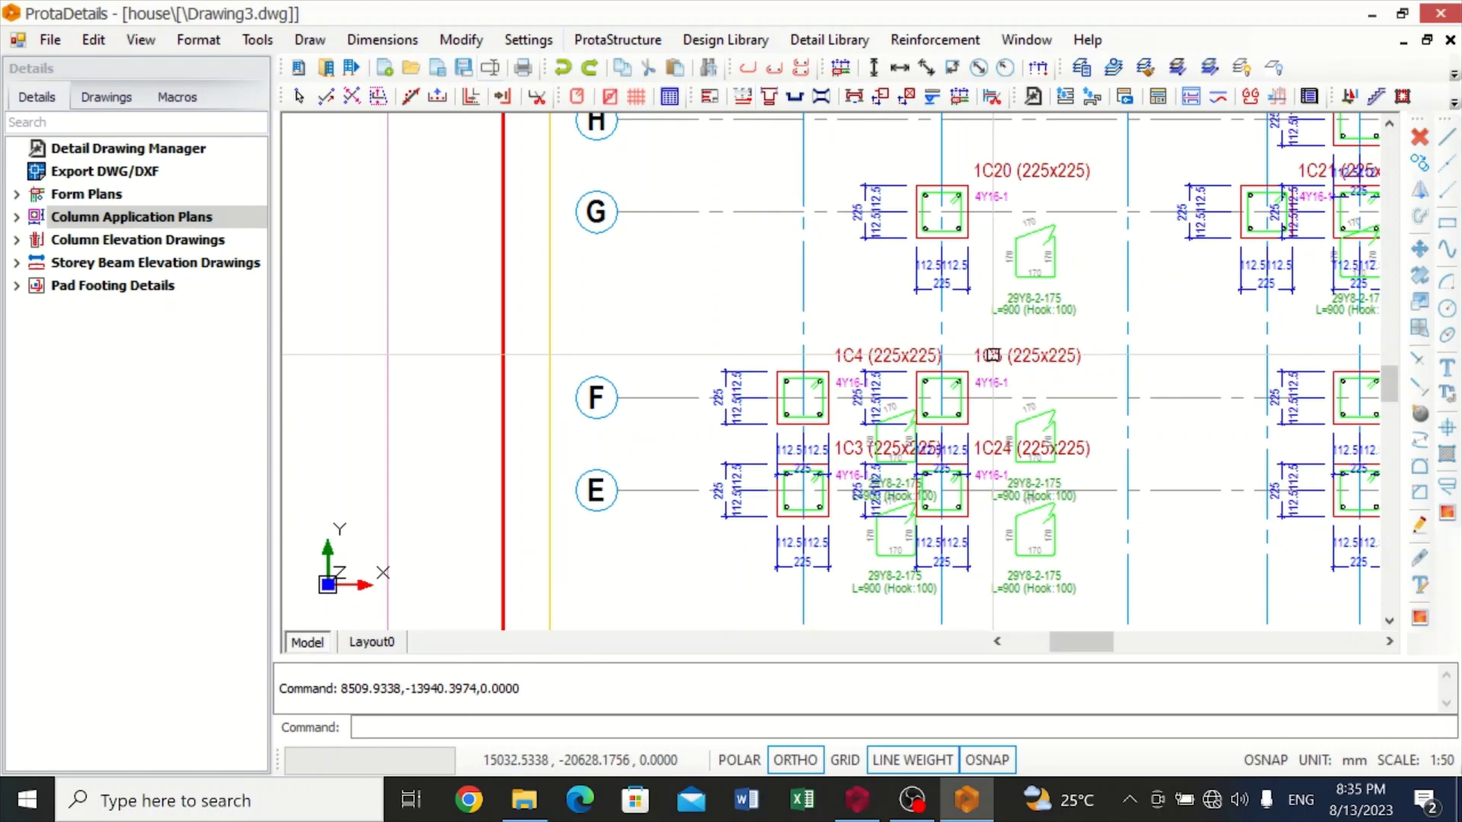
scroll(917, 390, up, 2)
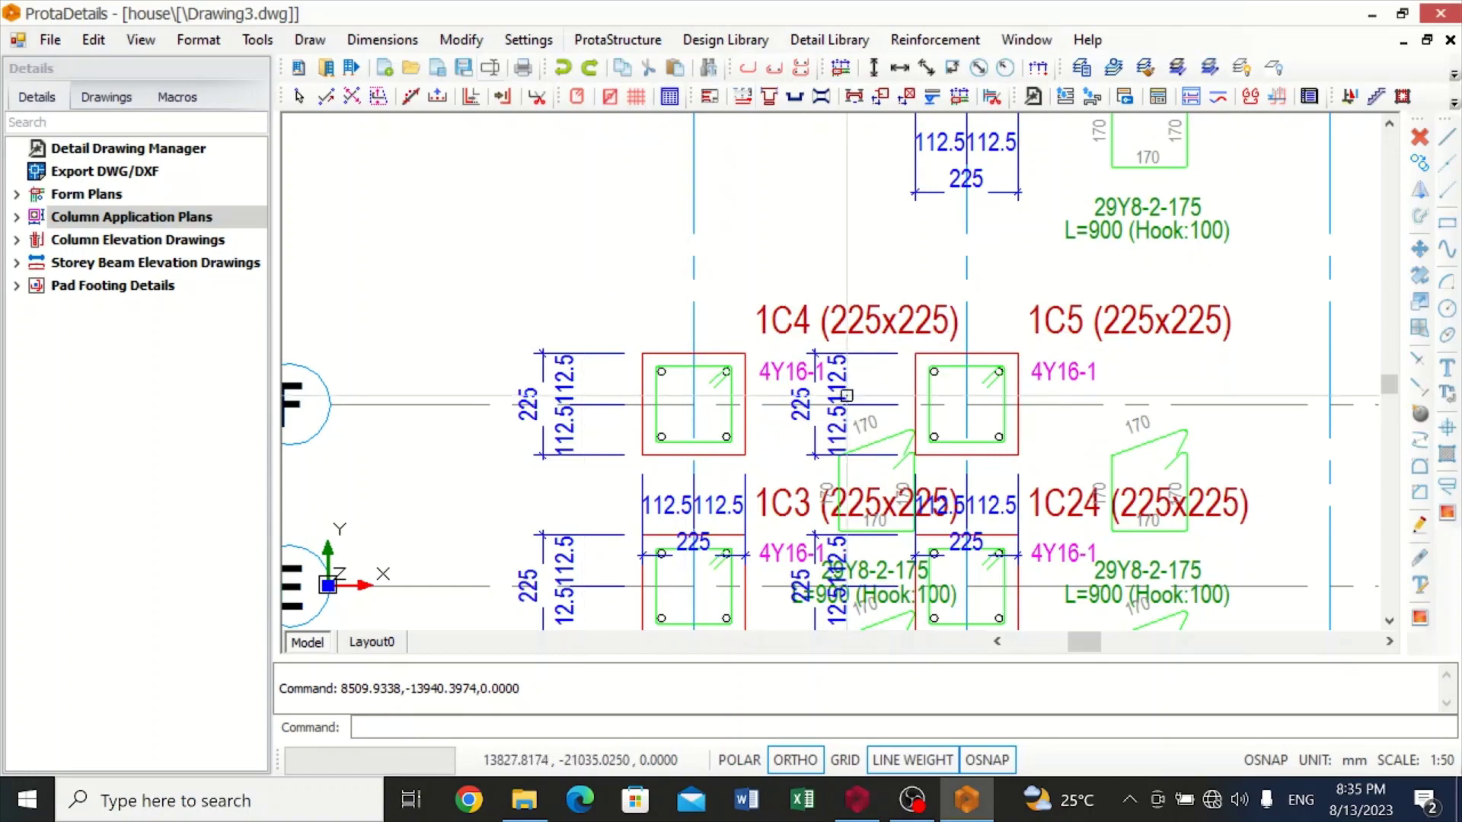
scroll(846, 396, down, 4)
scroll(329, 362, down, 4)
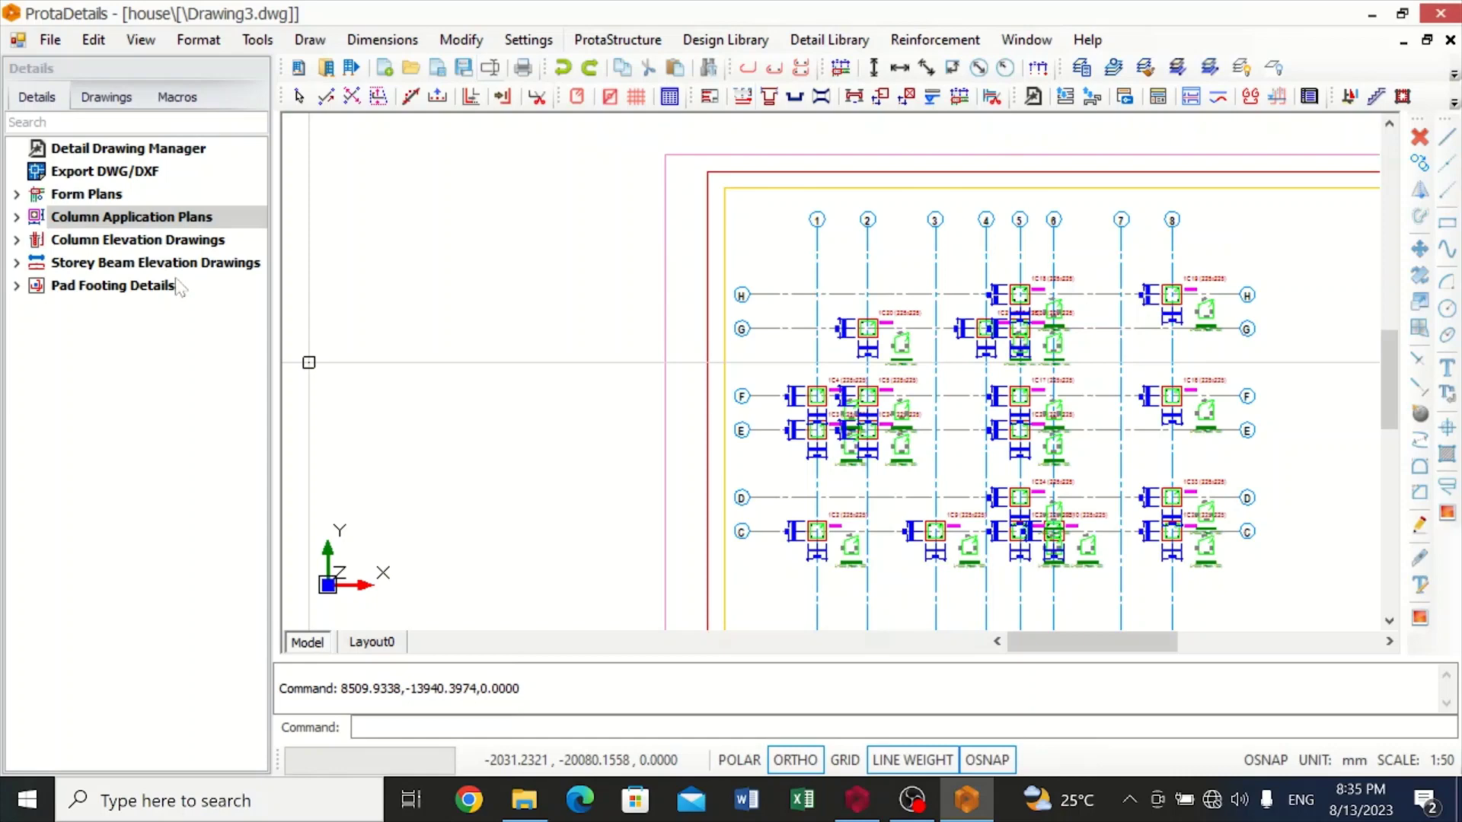
scroll(463, 336, down, 4)
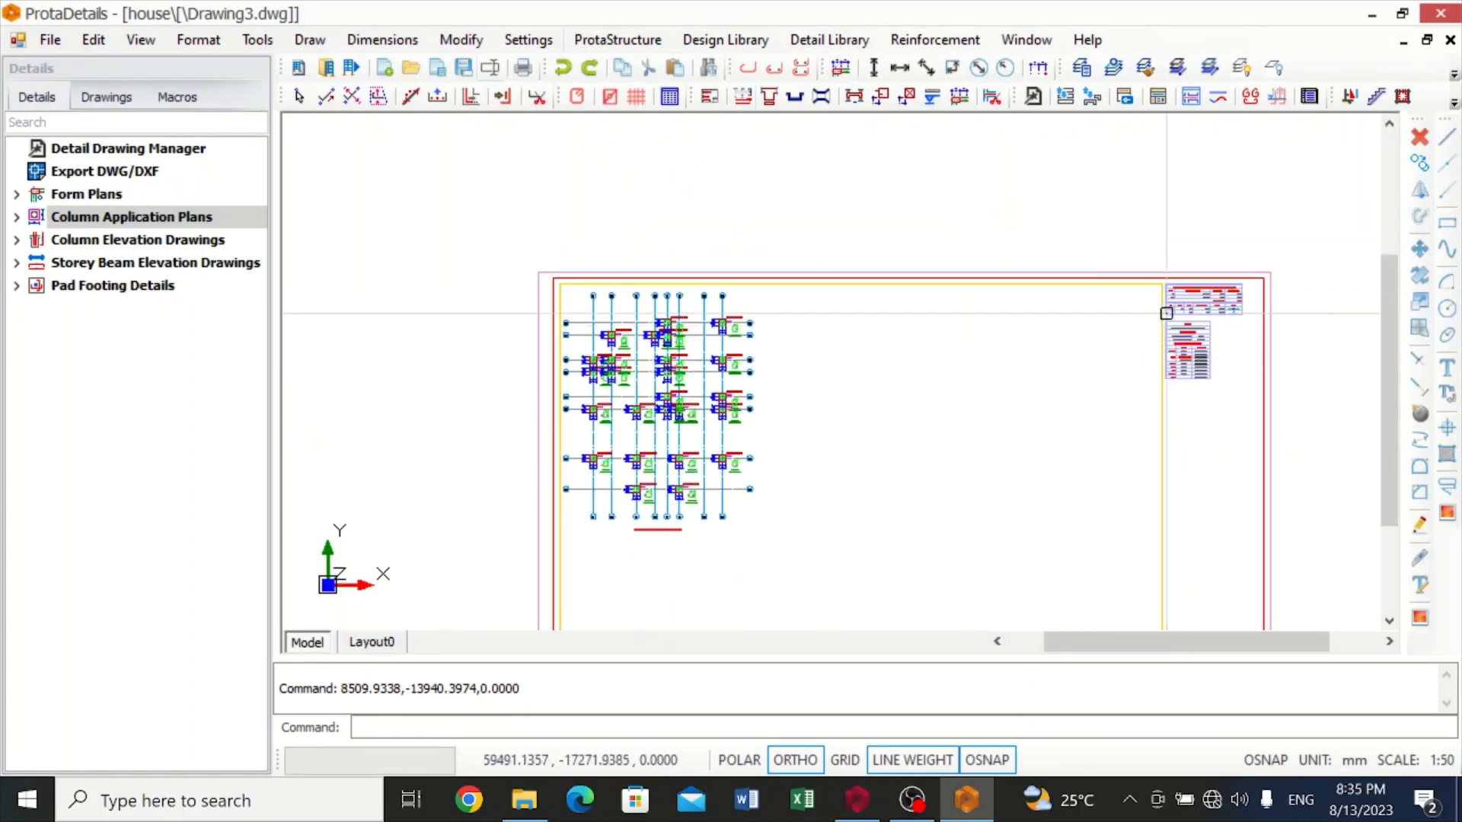
Zoom out over the sheet to review the 984.7 kg quantity take-off and code tables.
scroll(1233, 311, up, 6)
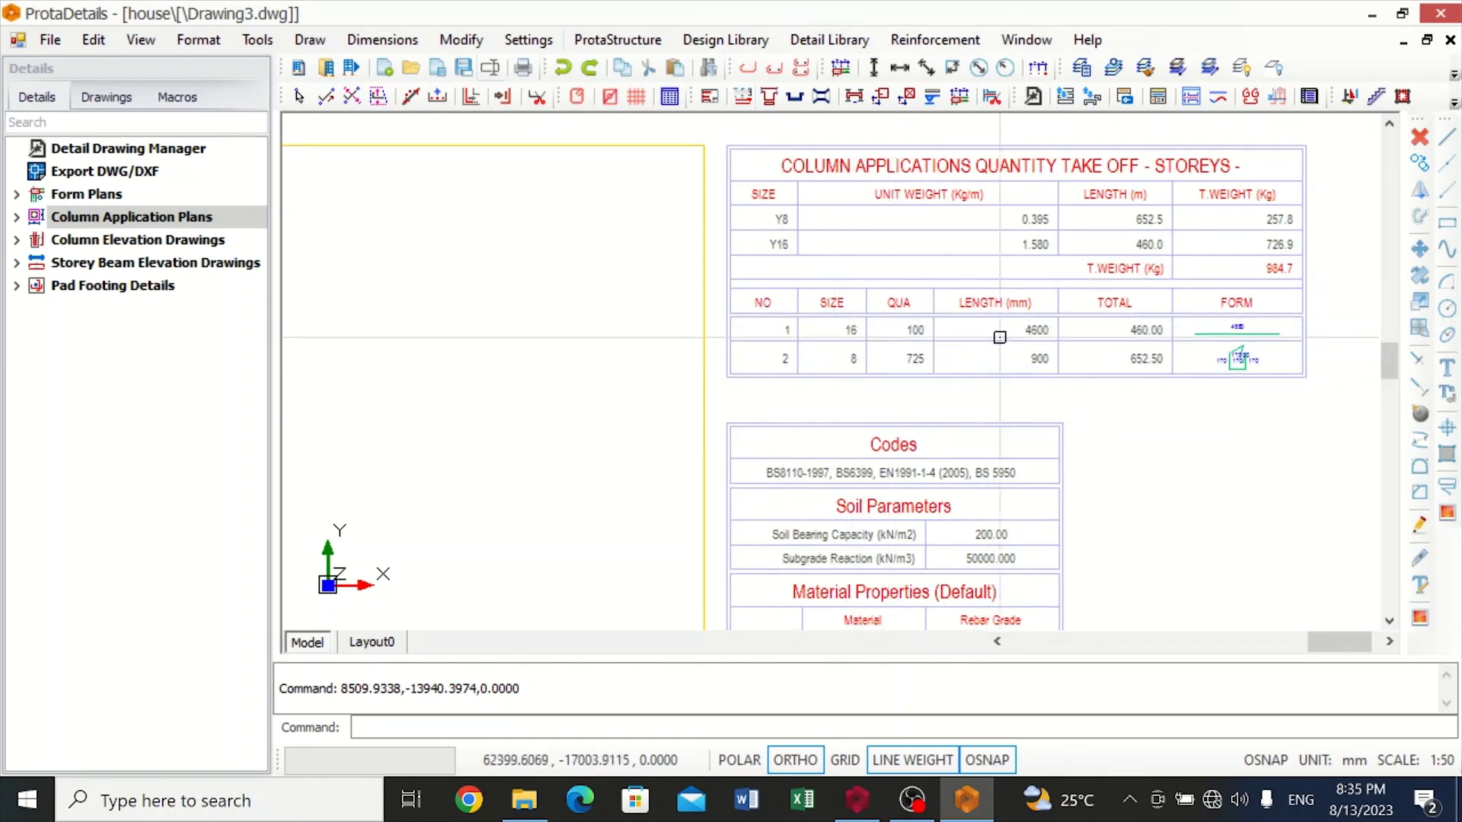
scroll(1173, 431, down, 3)
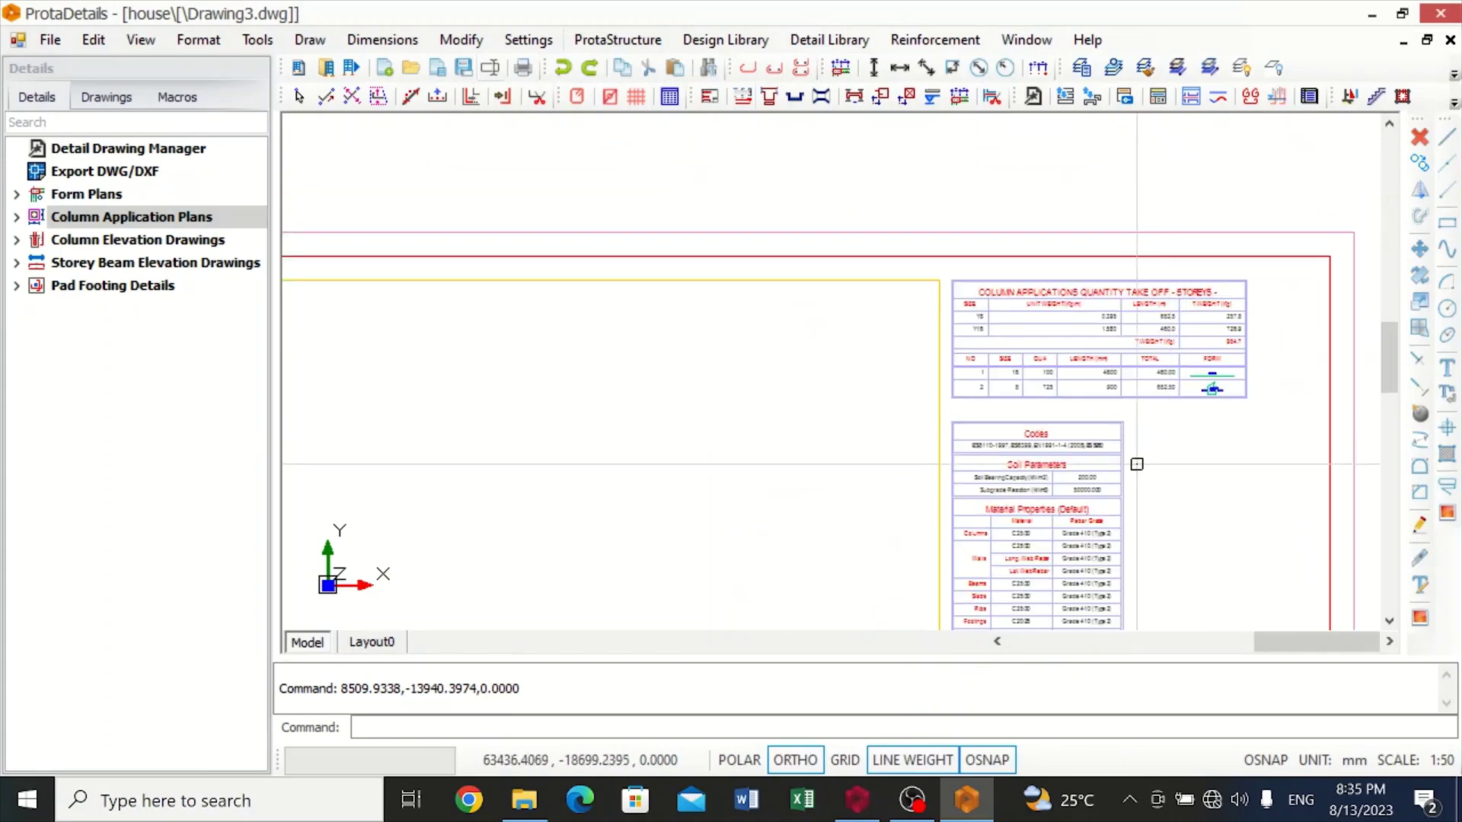
scroll(1037, 584, up, 3)
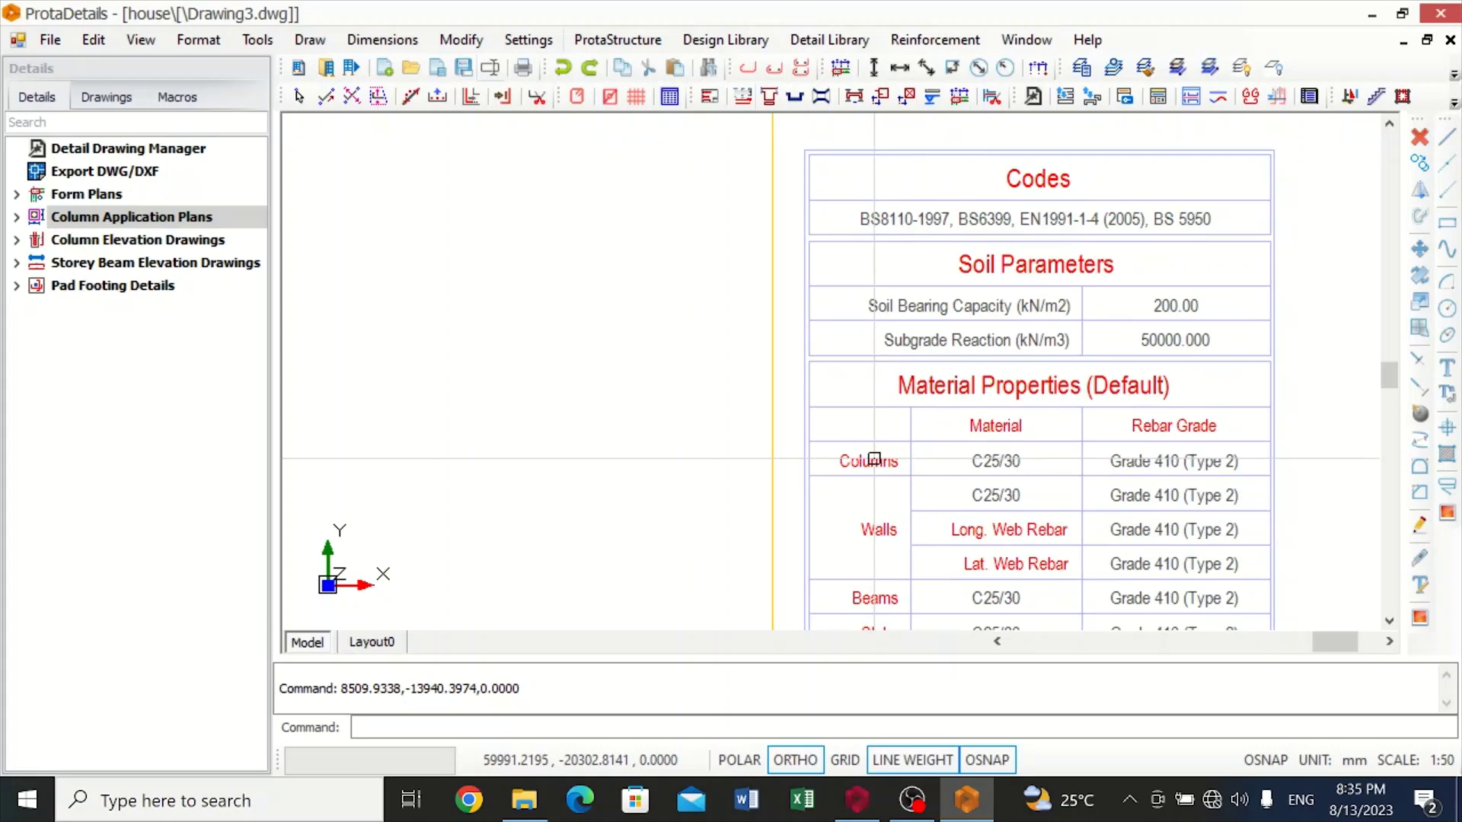
scroll(867, 462, down, 3)
scroll(870, 458, down, 3)
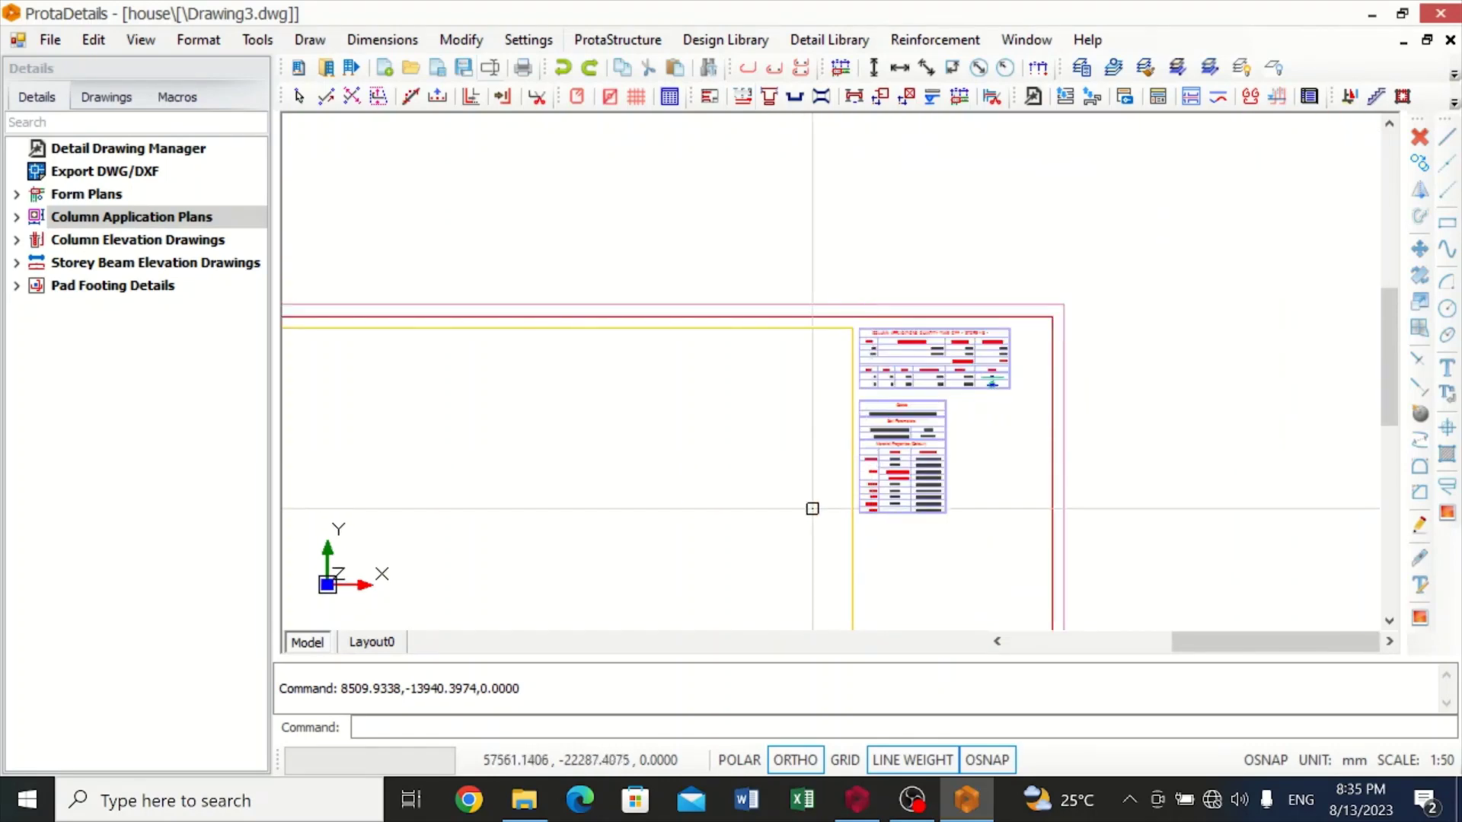
scroll(321, 445, down, 5)
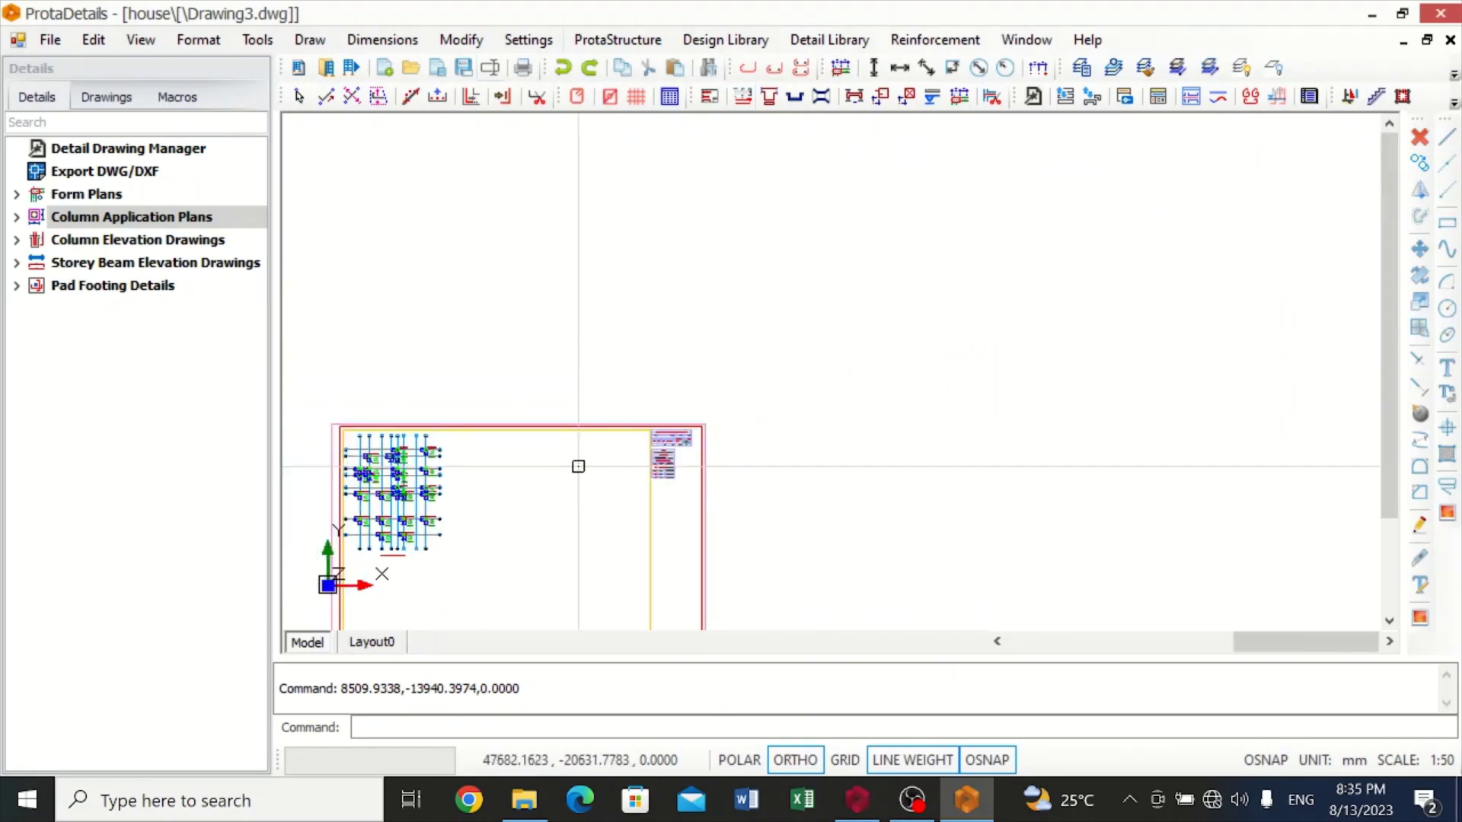
Draw column application plans for St: 1 (+4.10m) and St: 2 (+7.10m) with link details beside columns.
right_click(116, 219)
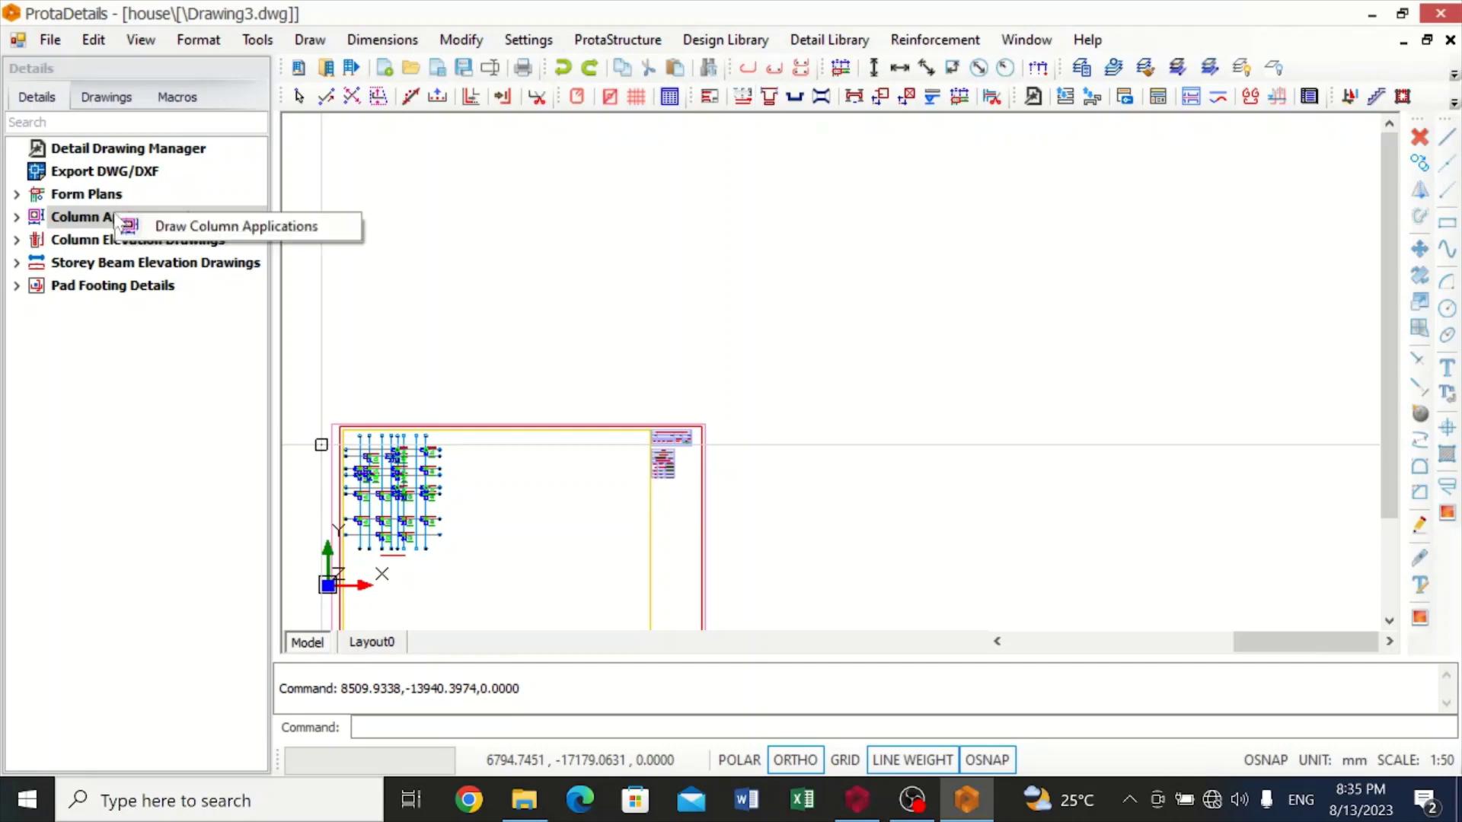
click(168, 229)
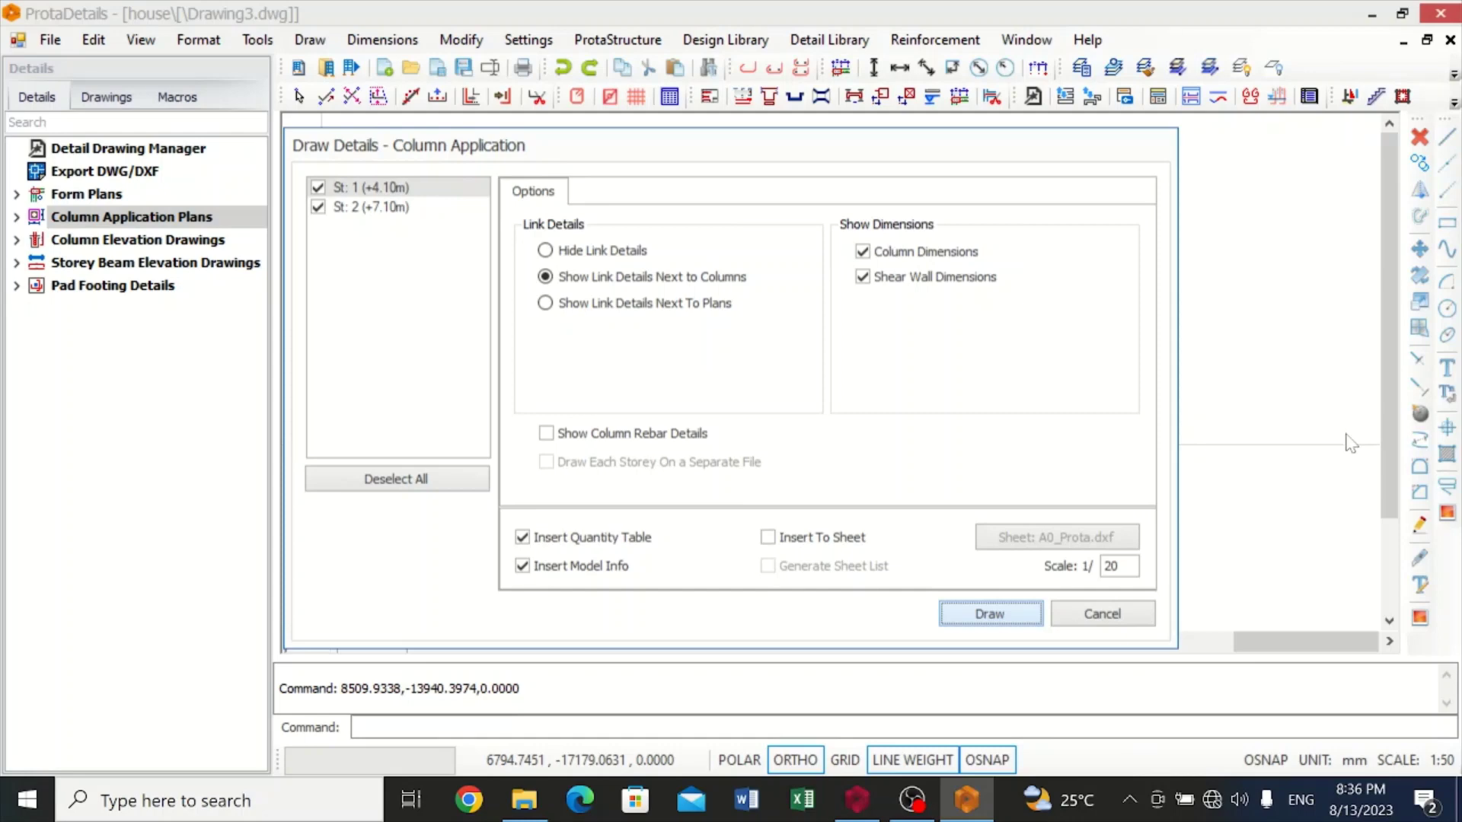
key(Return)
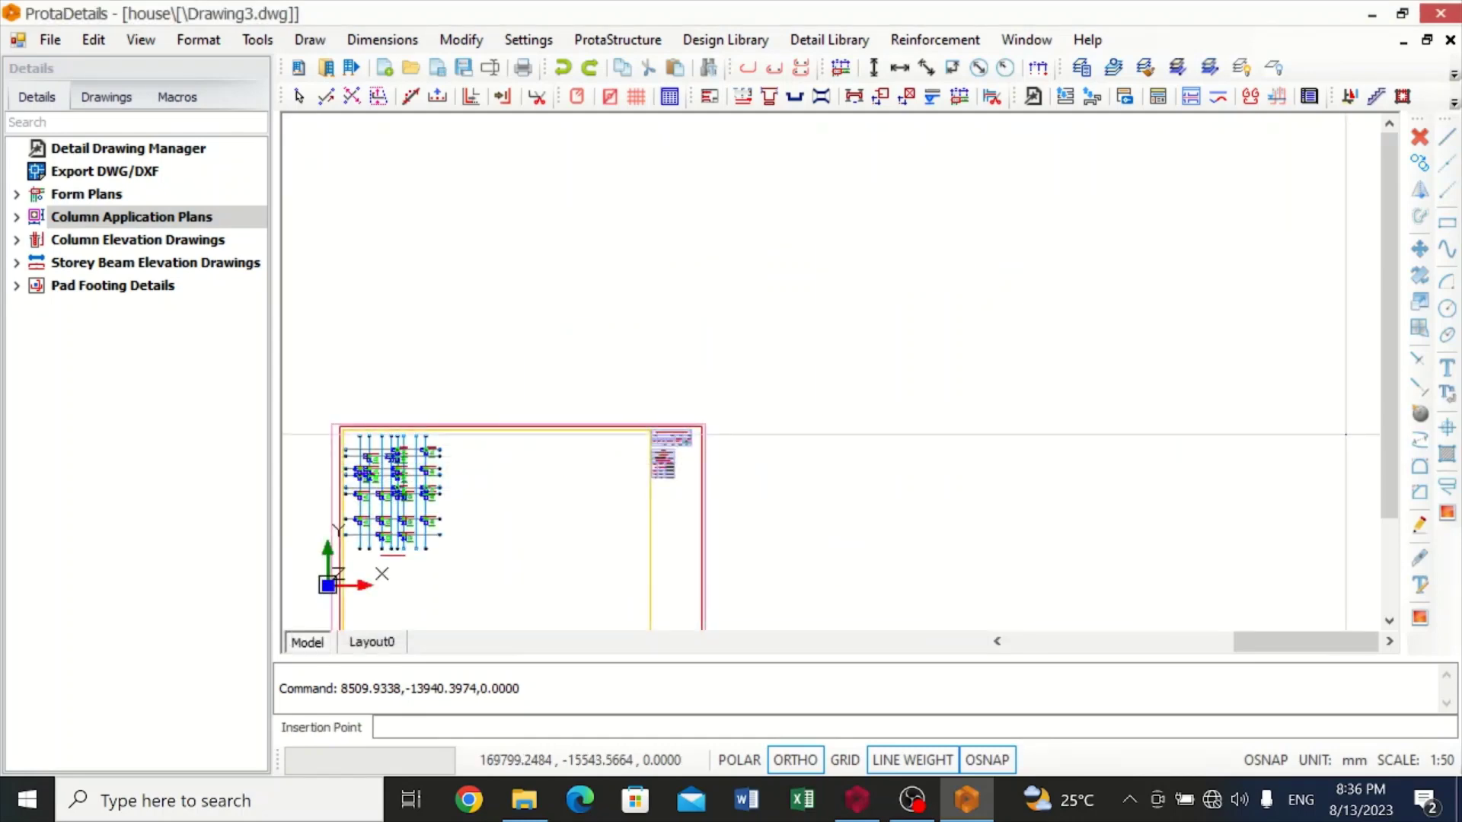
Place both storeys' column plans side by side and inspect their quantity, STOREYS and Codes tables.
scroll(647, 251, down, 5)
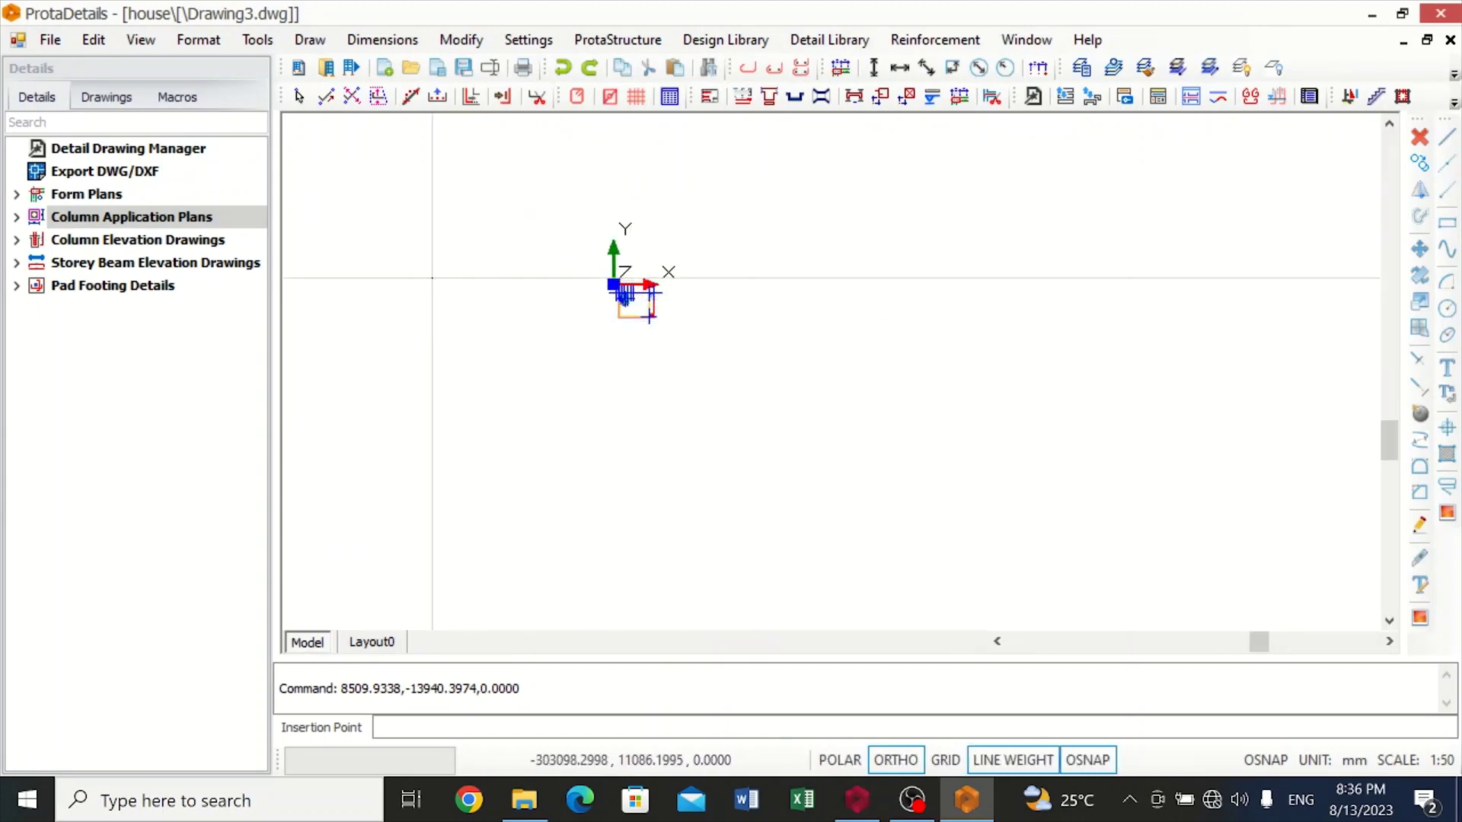
click(398, 221)
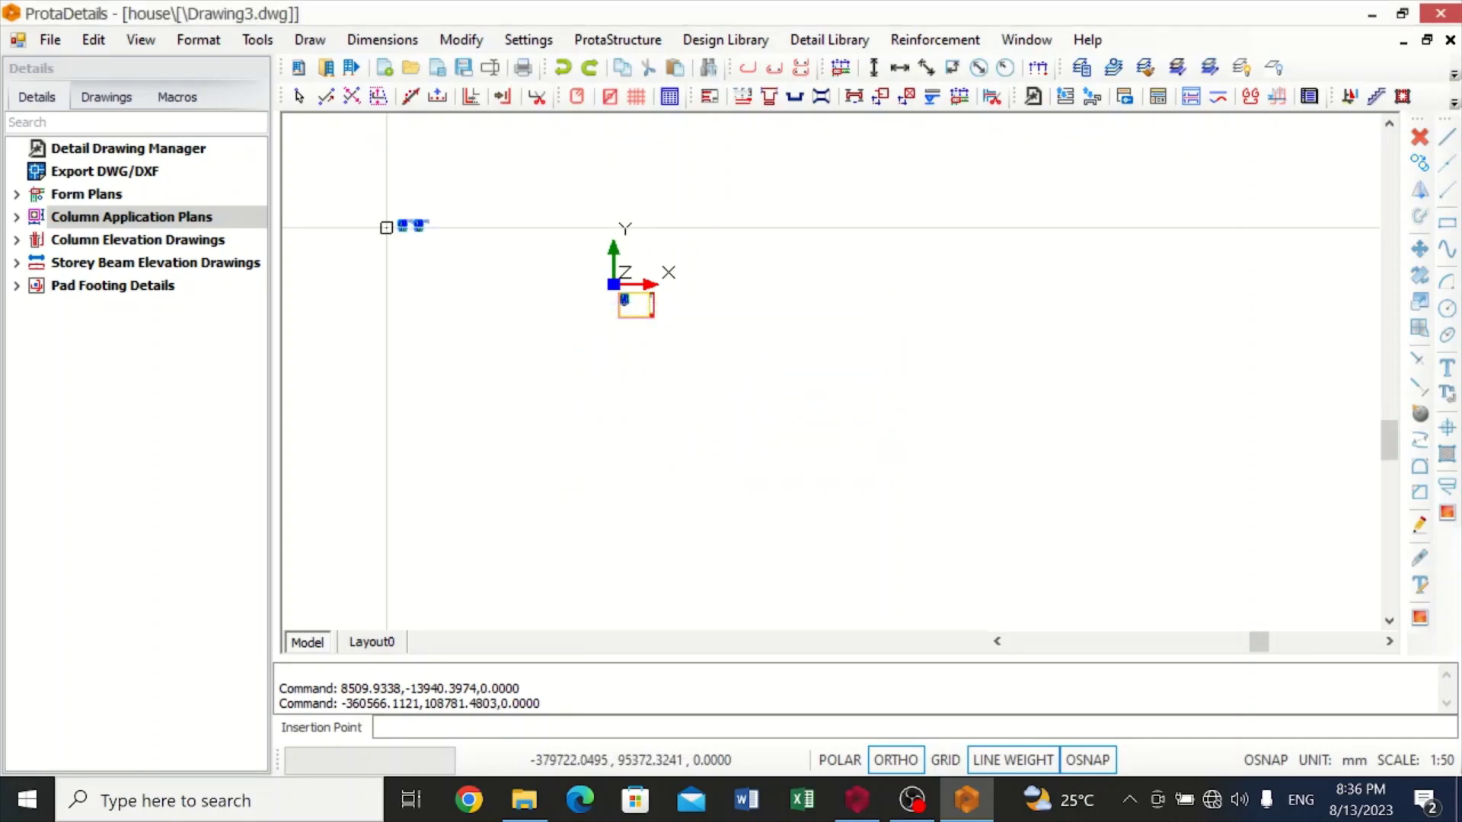
scroll(385, 225, up, 4)
scroll(385, 224, up, 5)
scroll(545, 242, down, 2)
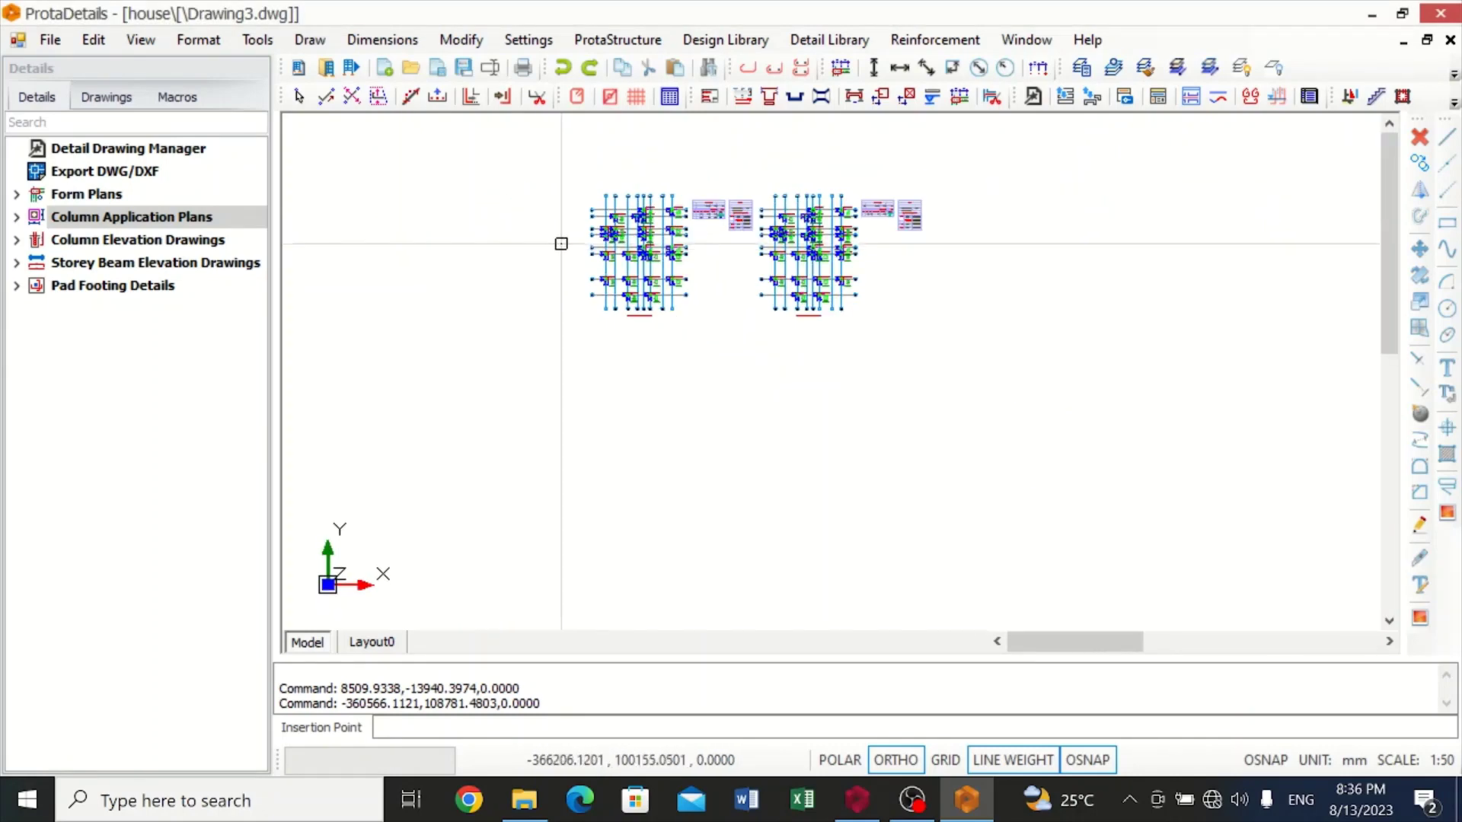
scroll(679, 162, up, 3)
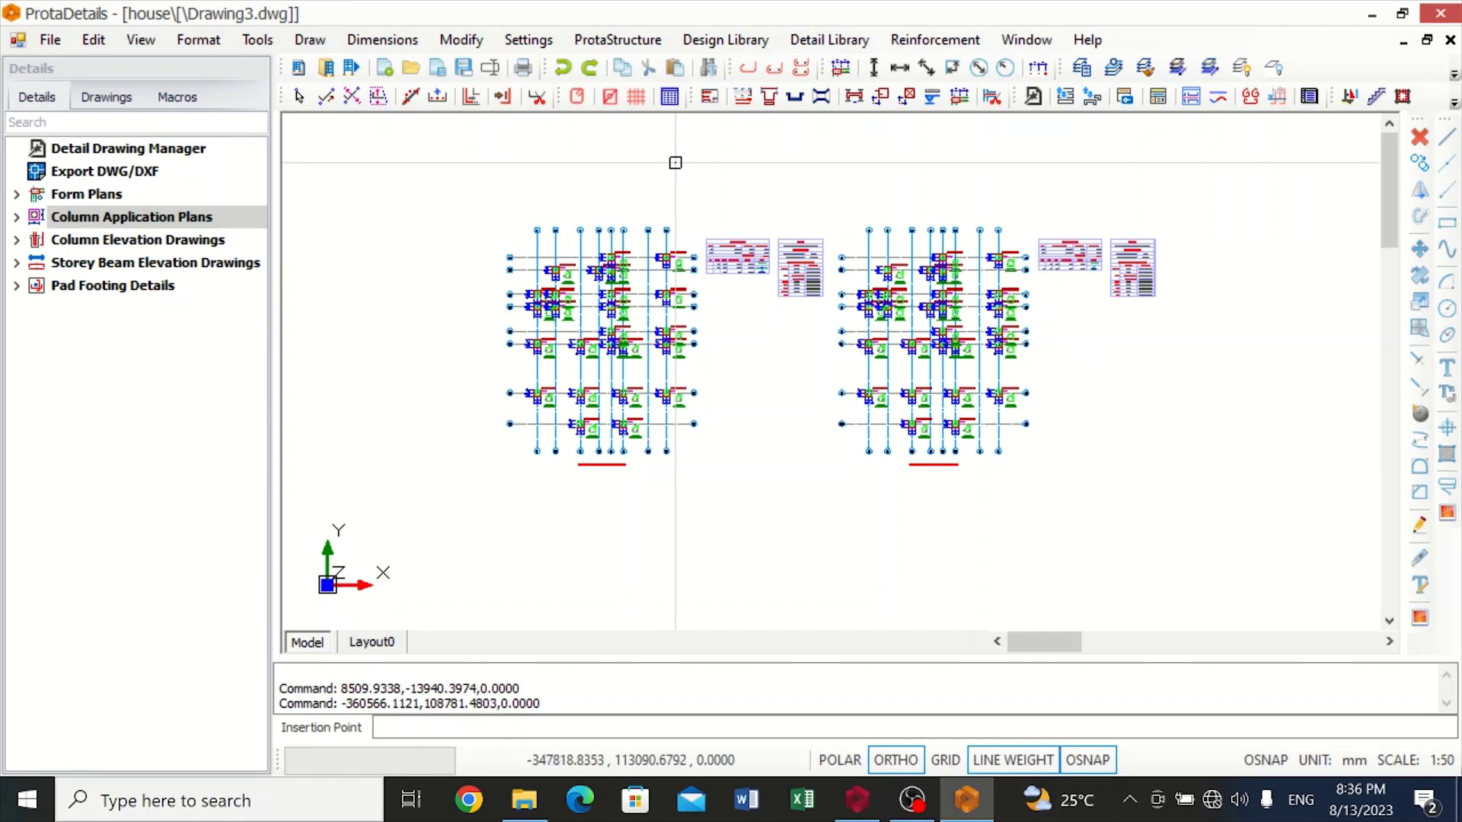
scroll(678, 193, up, 3)
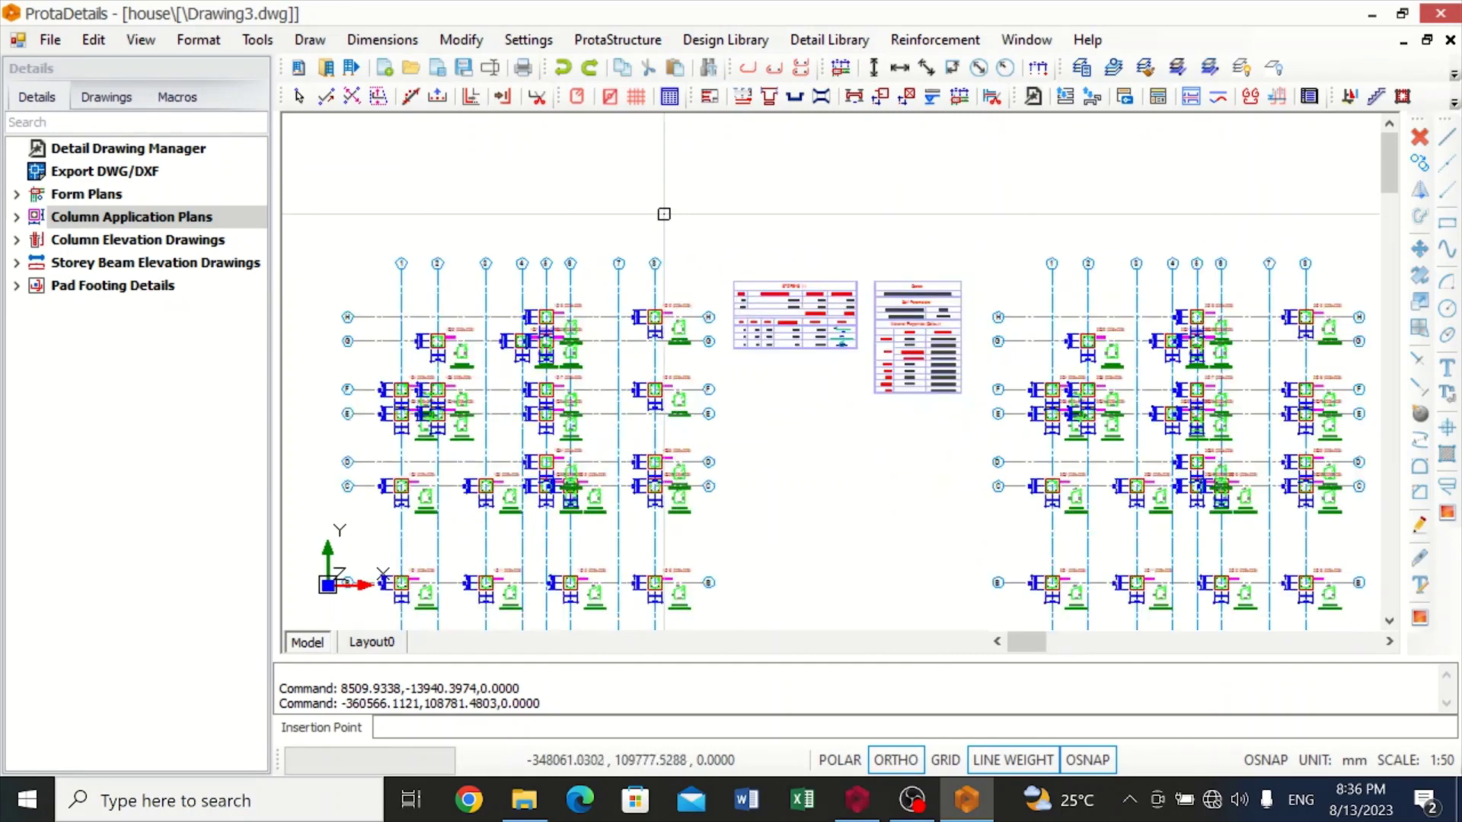
scroll(662, 214, down, 3)
scroll(538, 218, up, 3)
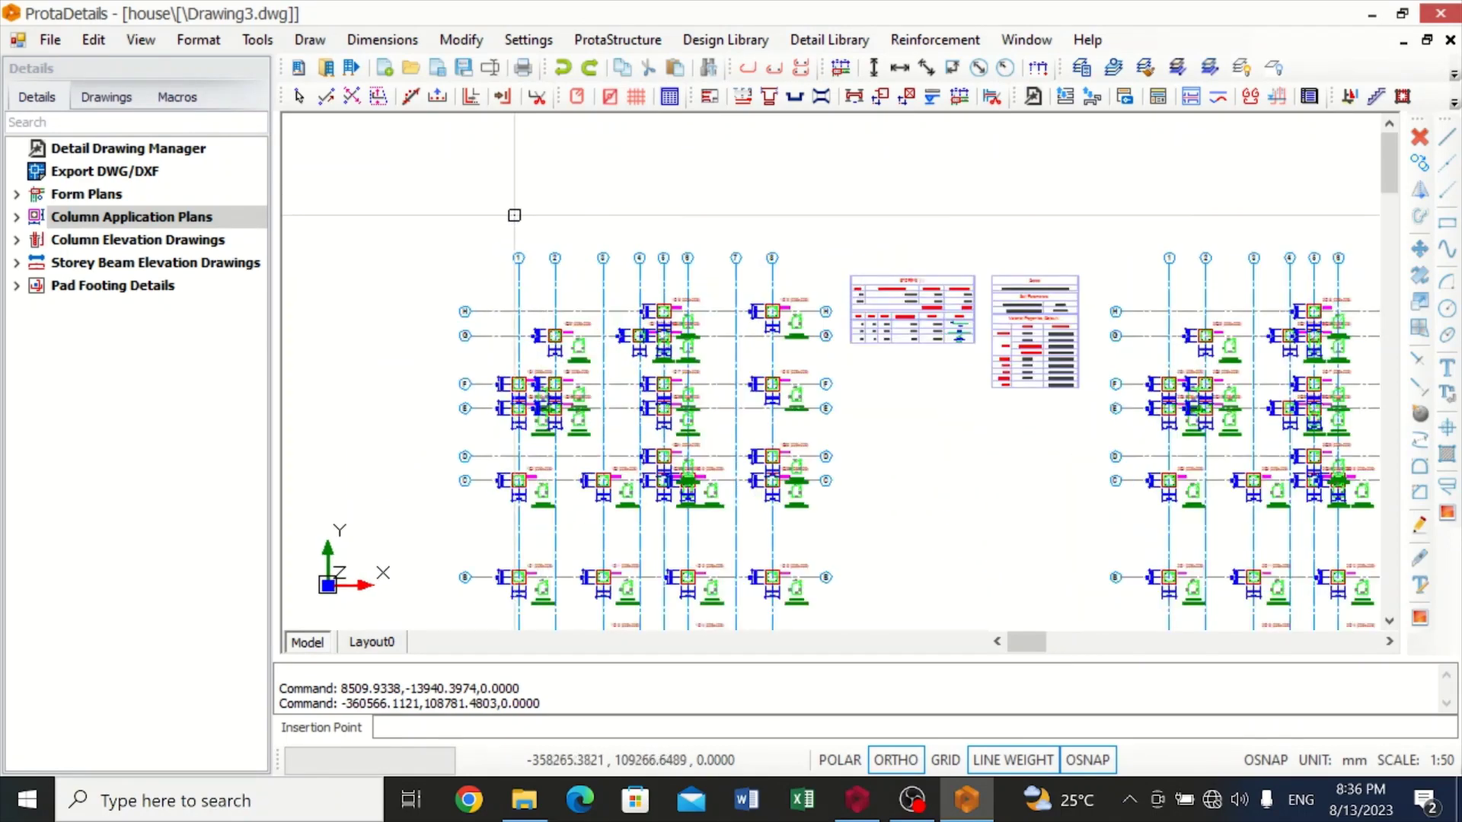
scroll(513, 215, down, 3)
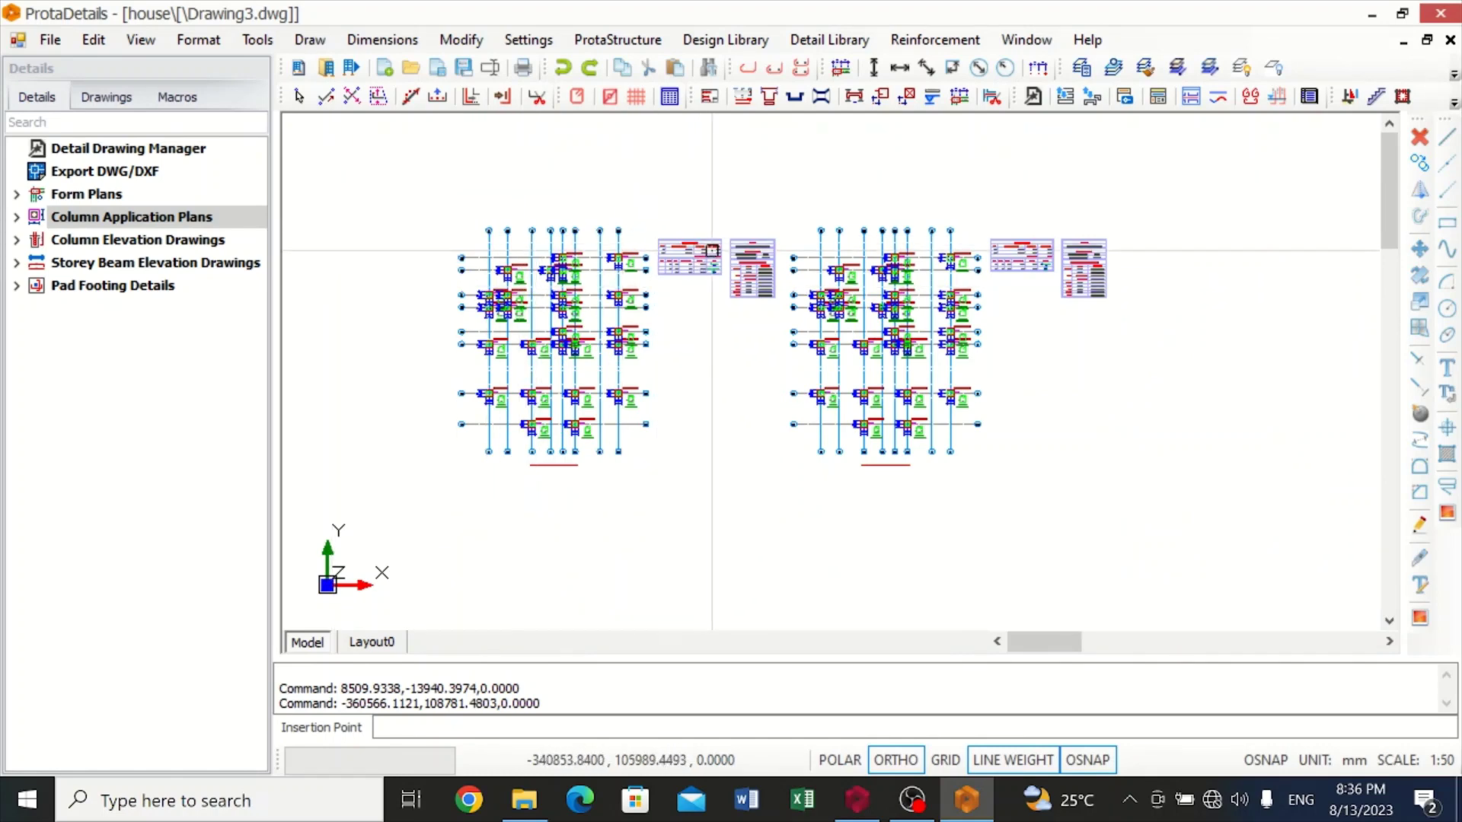
scroll(747, 268, up, 4)
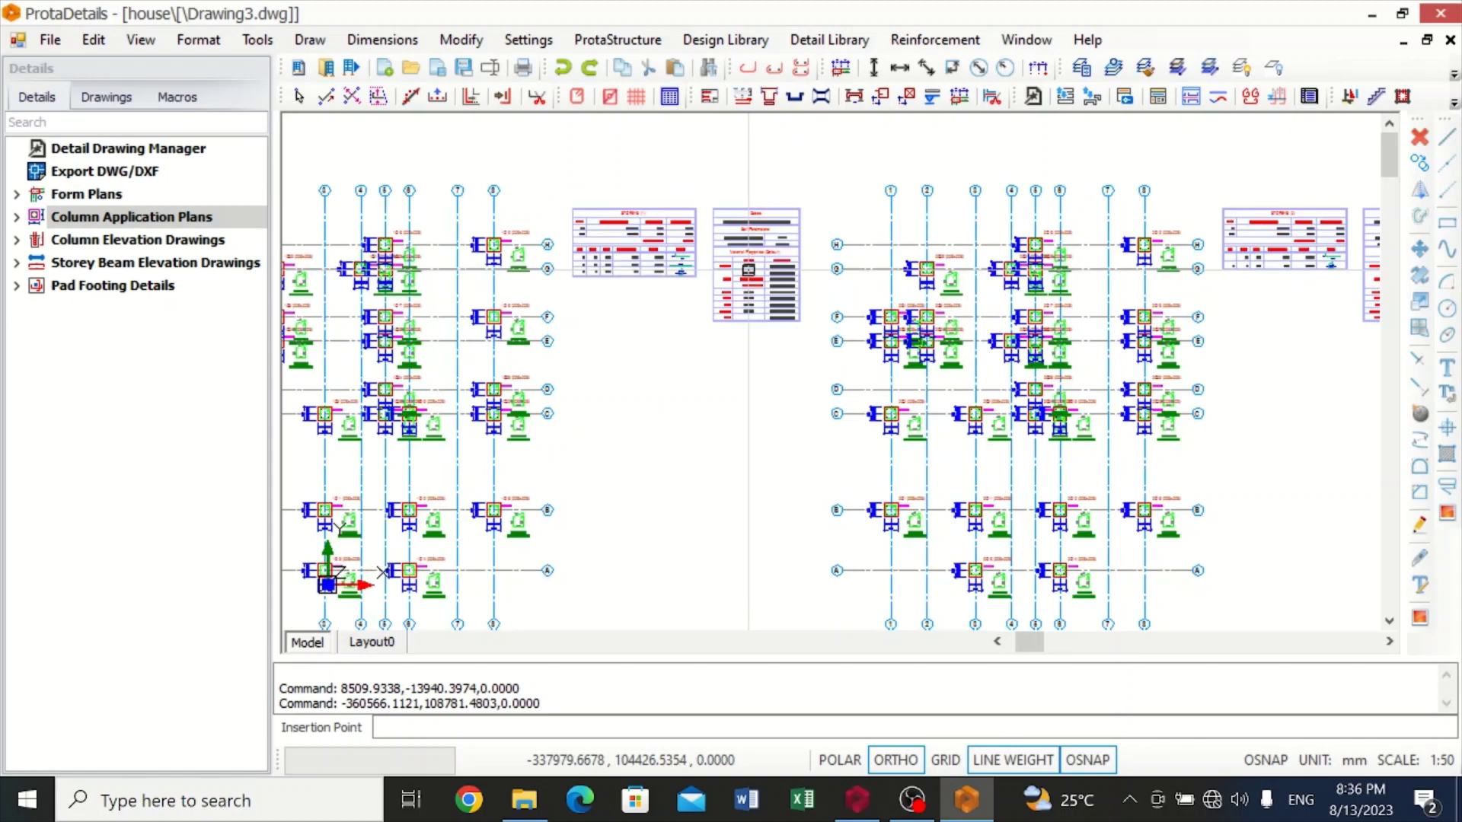
scroll(748, 268, up, 5)
scroll(750, 267, down, 8)
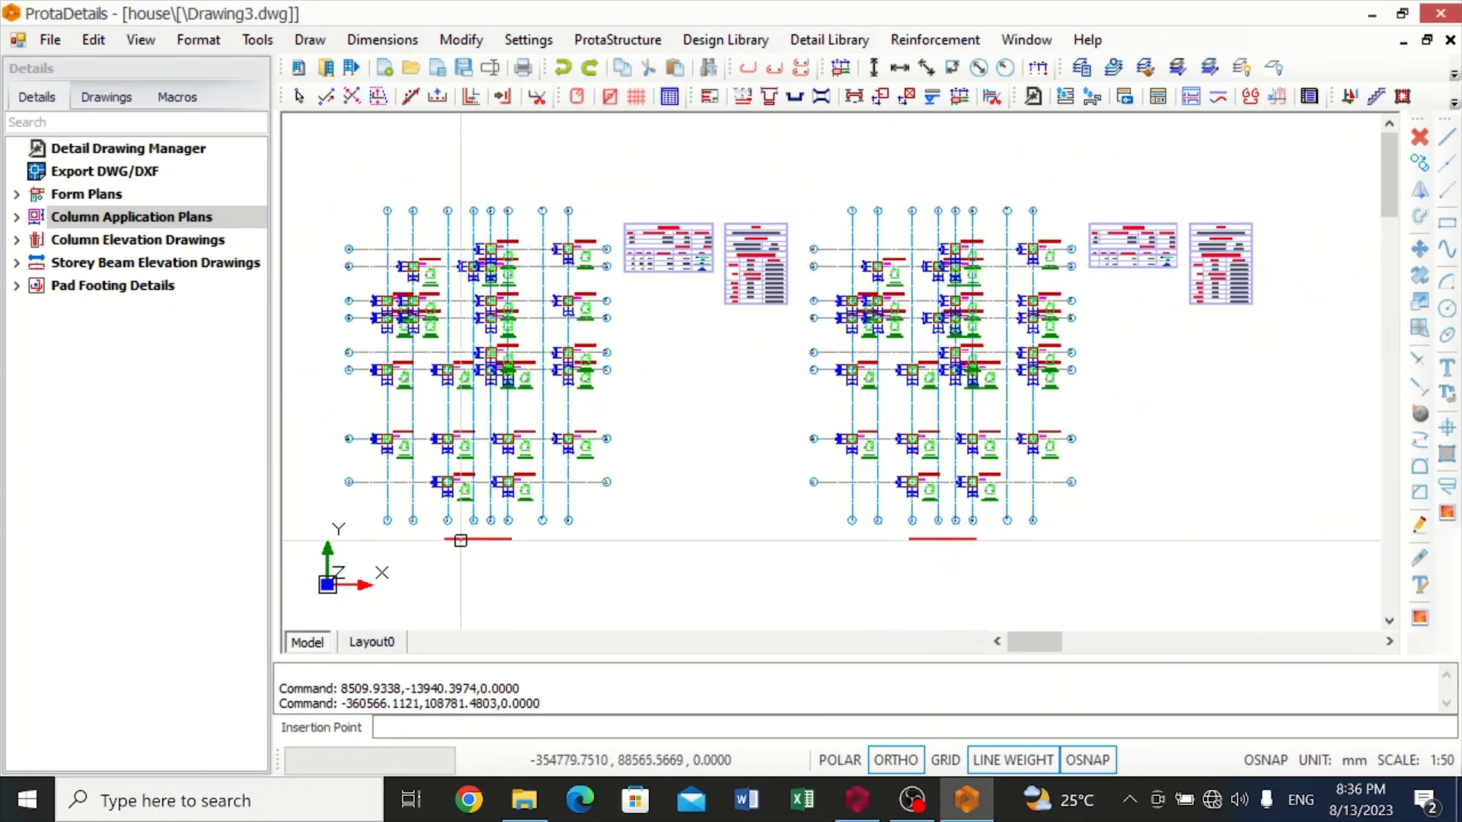
scroll(458, 541, up, 7)
scroll(458, 541, down, 8)
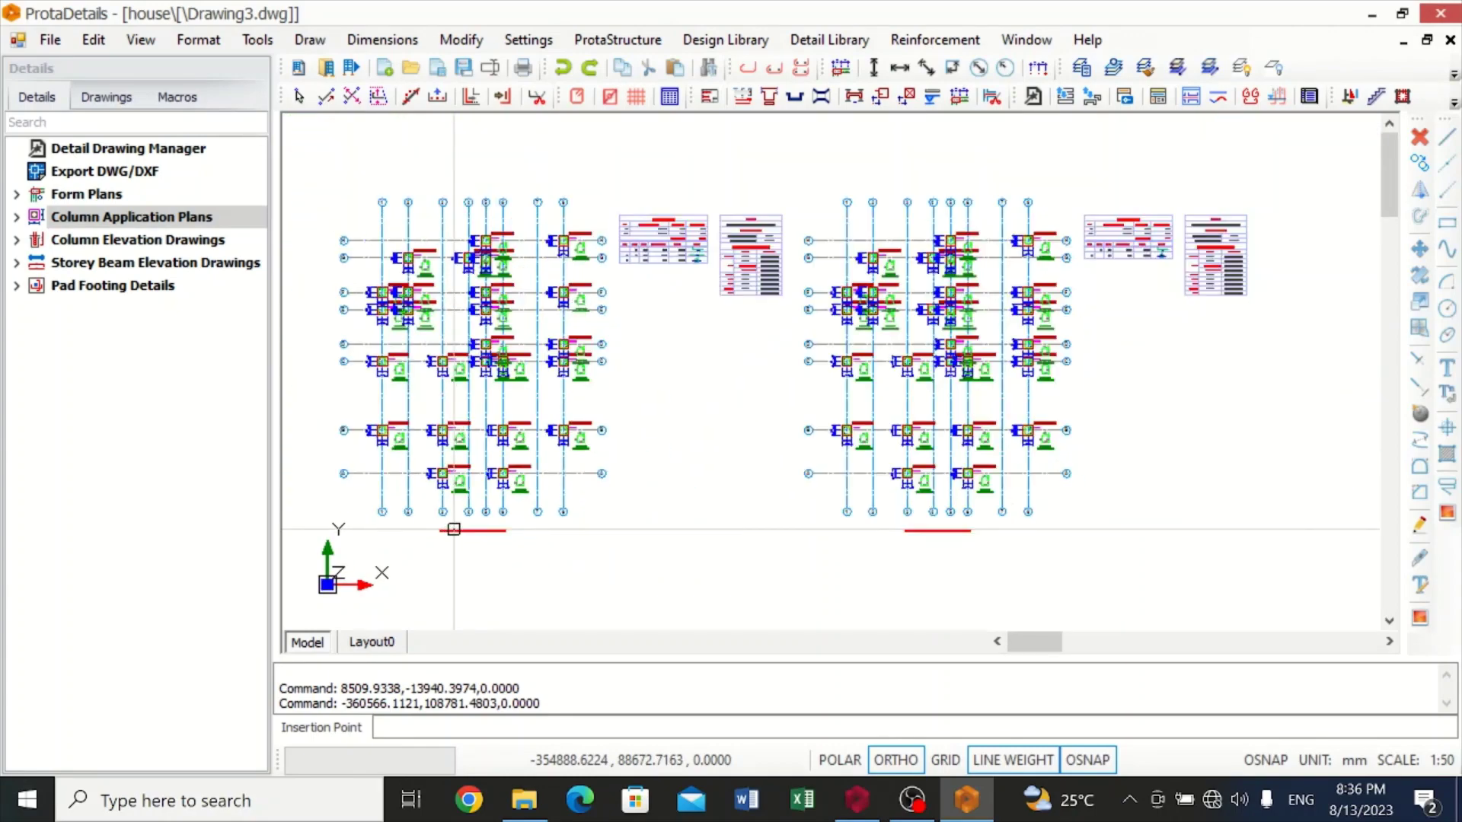
scroll(925, 526, up, 7)
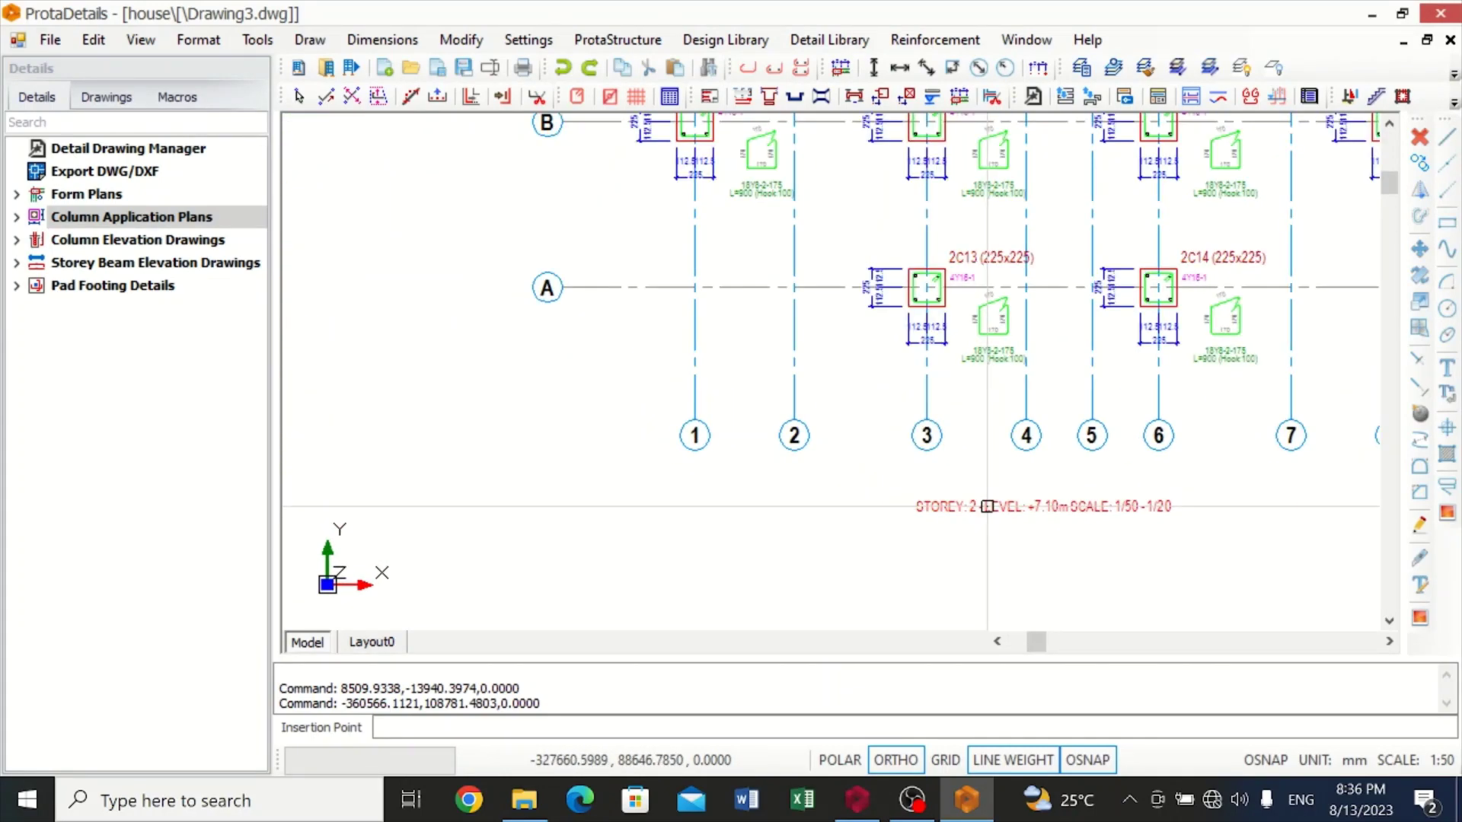
scroll(985, 505, down, 4)
scroll(985, 506, down, 4)
scroll(754, 276, up, 4)
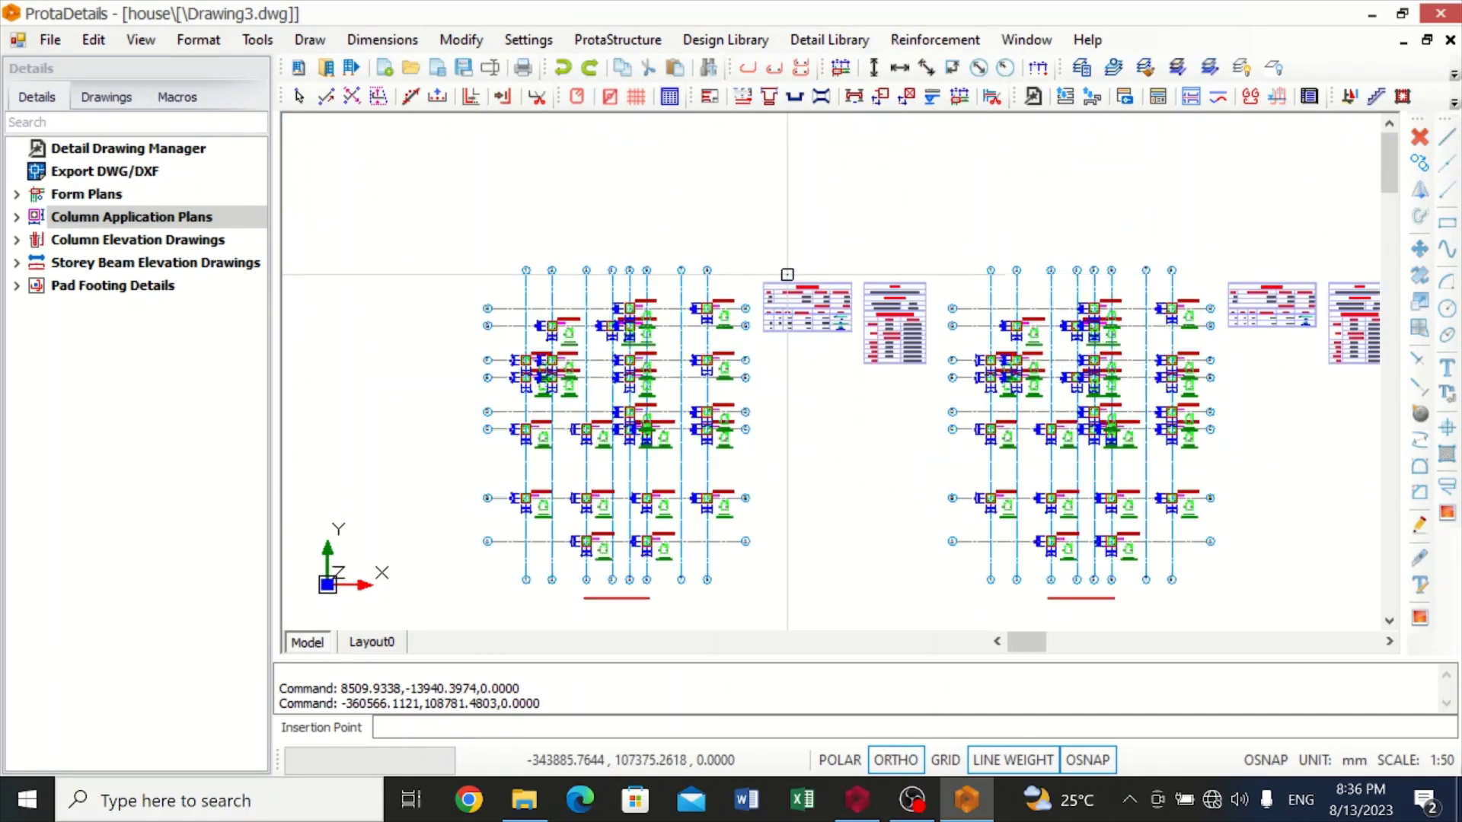
scroll(754, 275, up, 3)
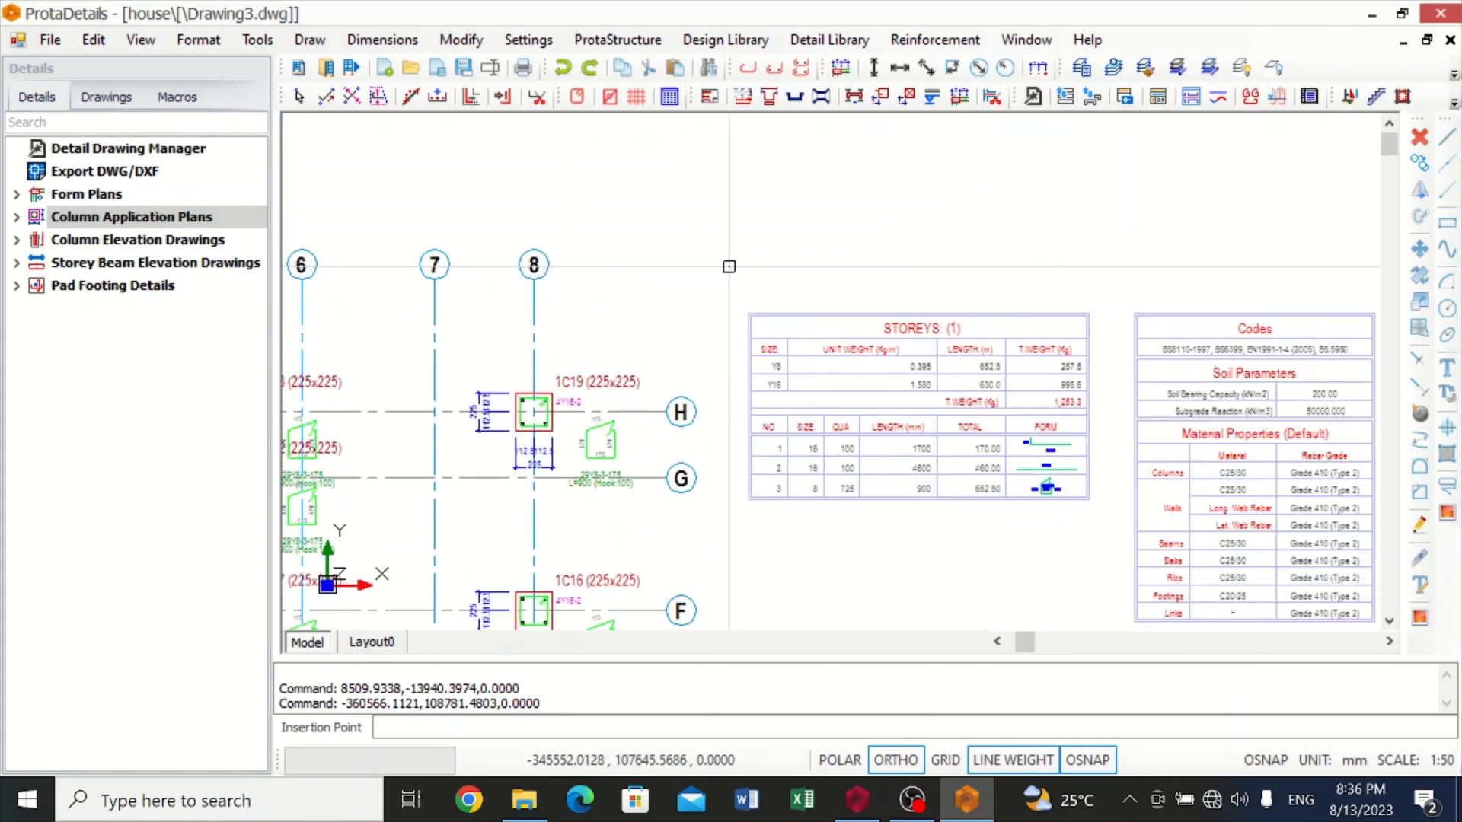
scroll(729, 267, up, 1)
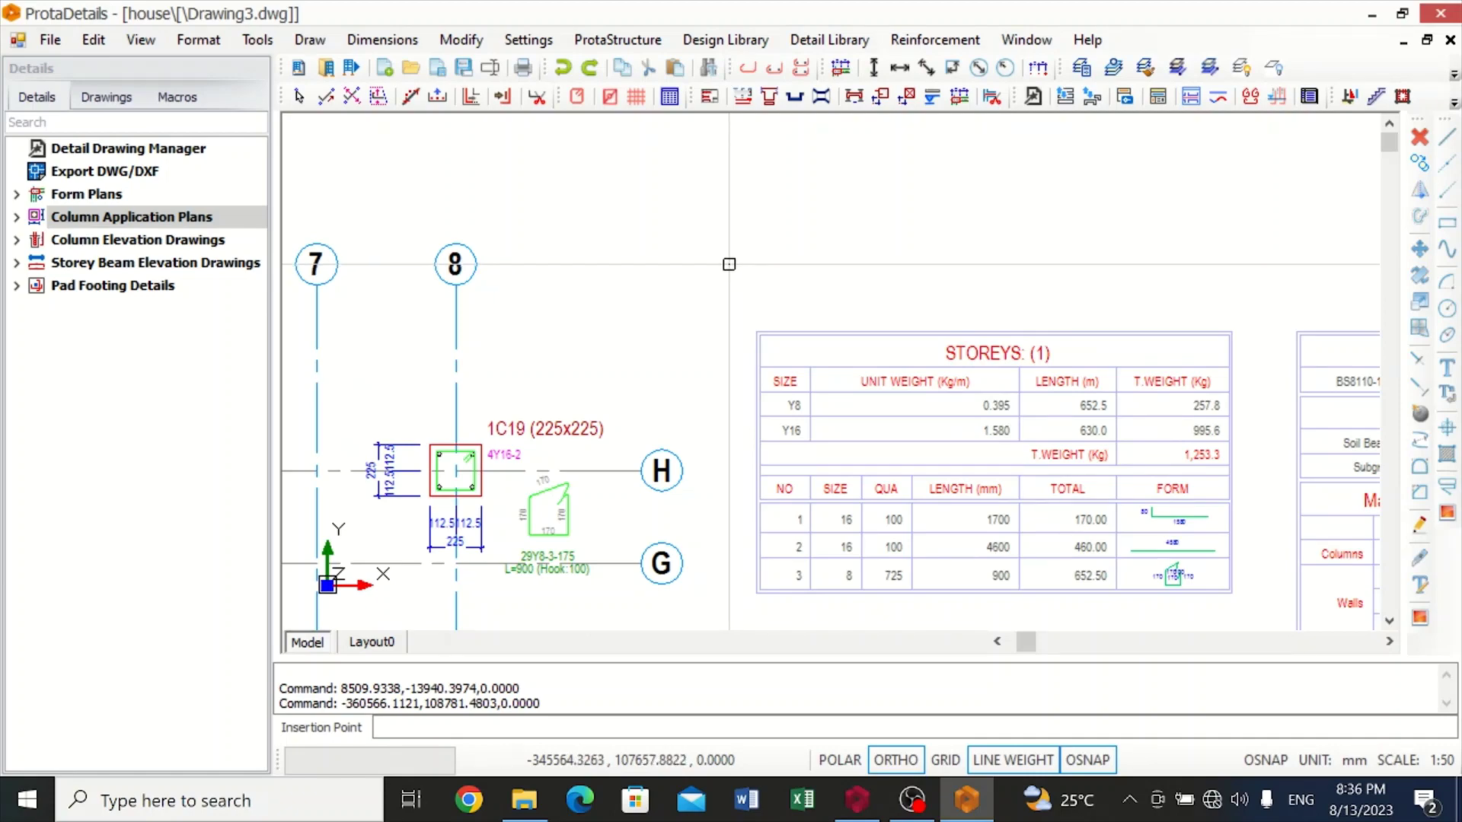
scroll(729, 267, down, 5)
scroll(729, 263, down, 2)
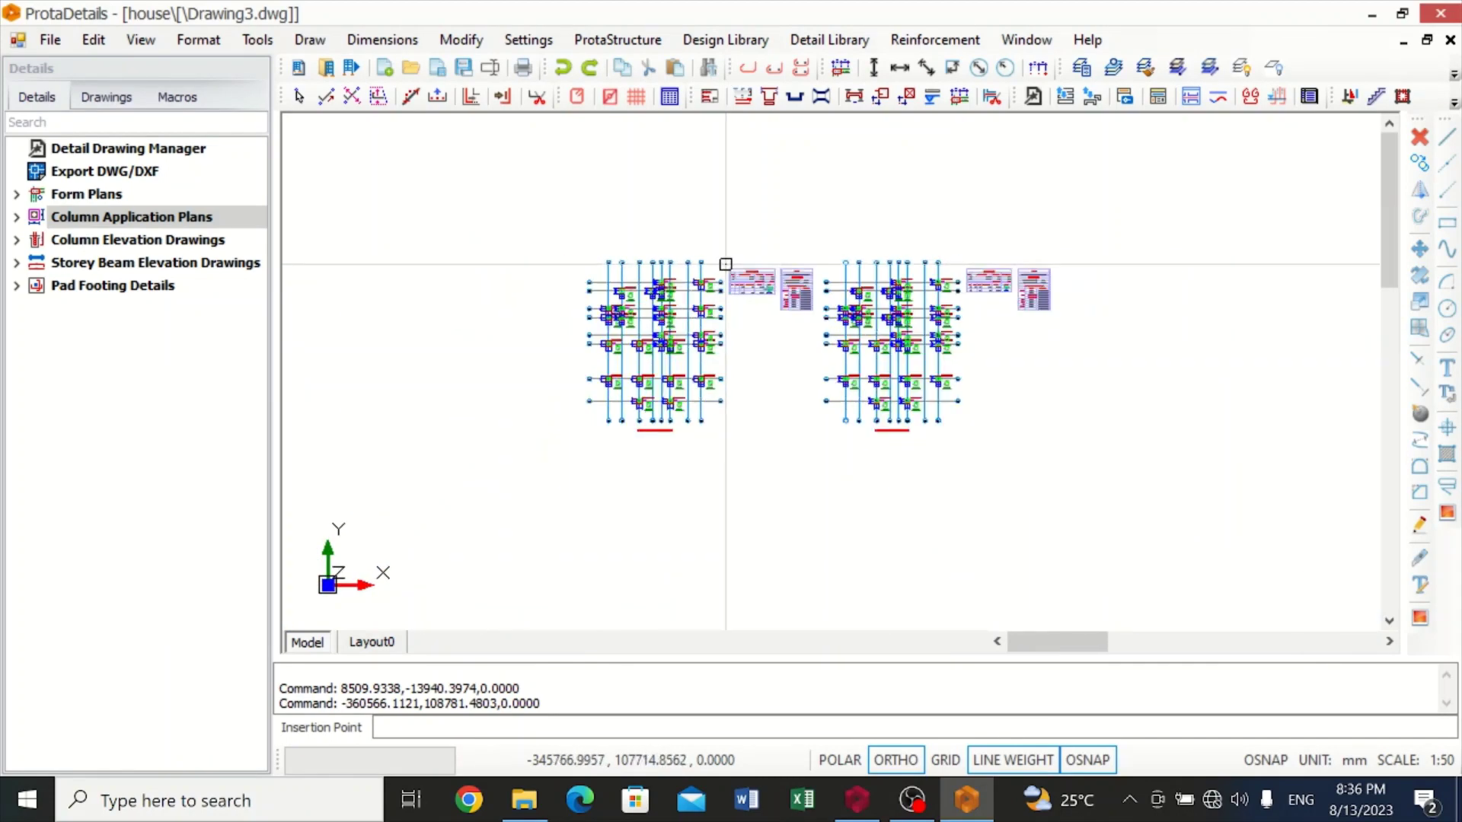
scroll(674, 371, up, 5)
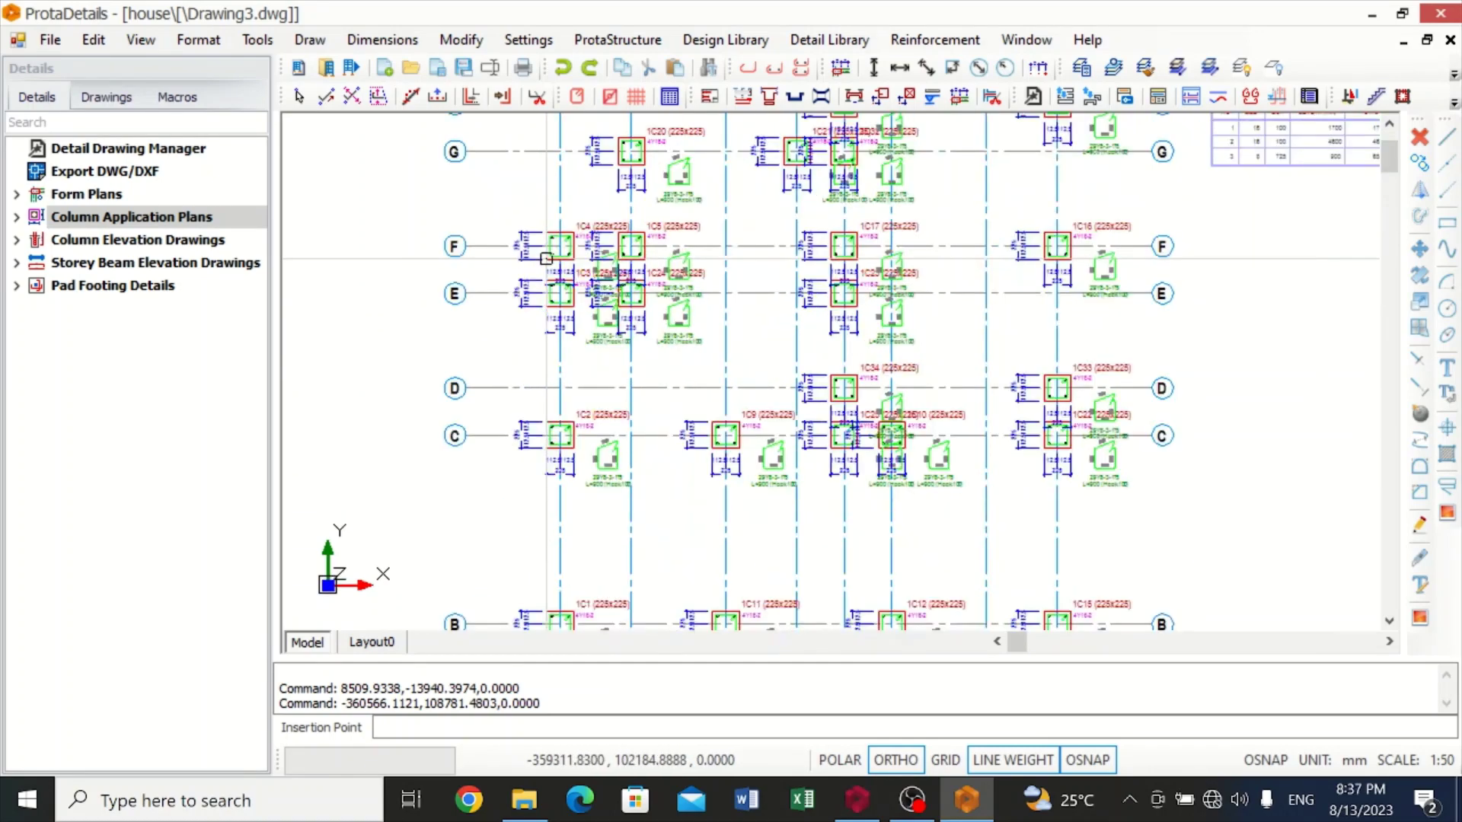
scroll(546, 258, down, 2)
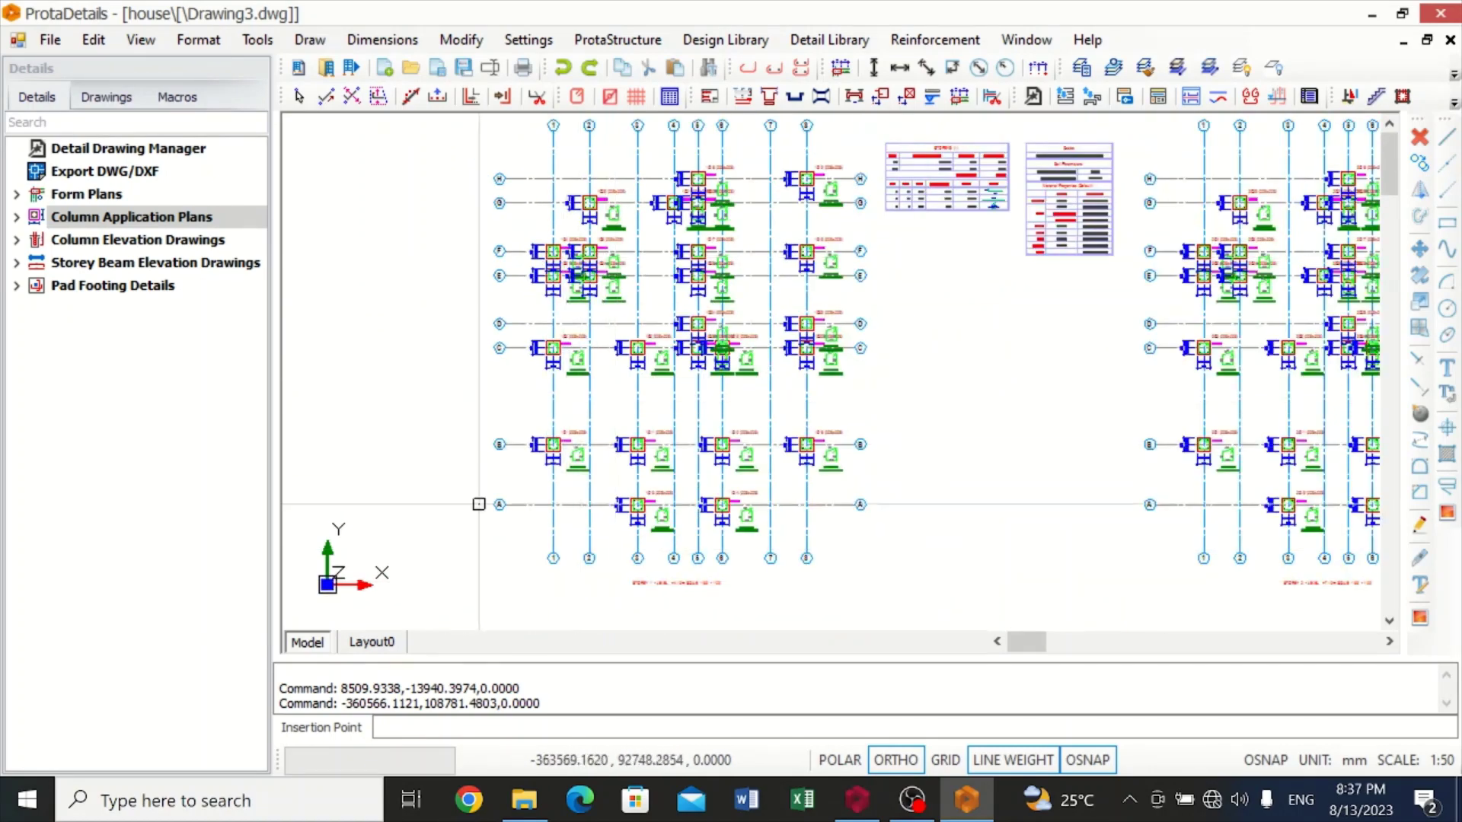
scroll(310, 402, down, 1)
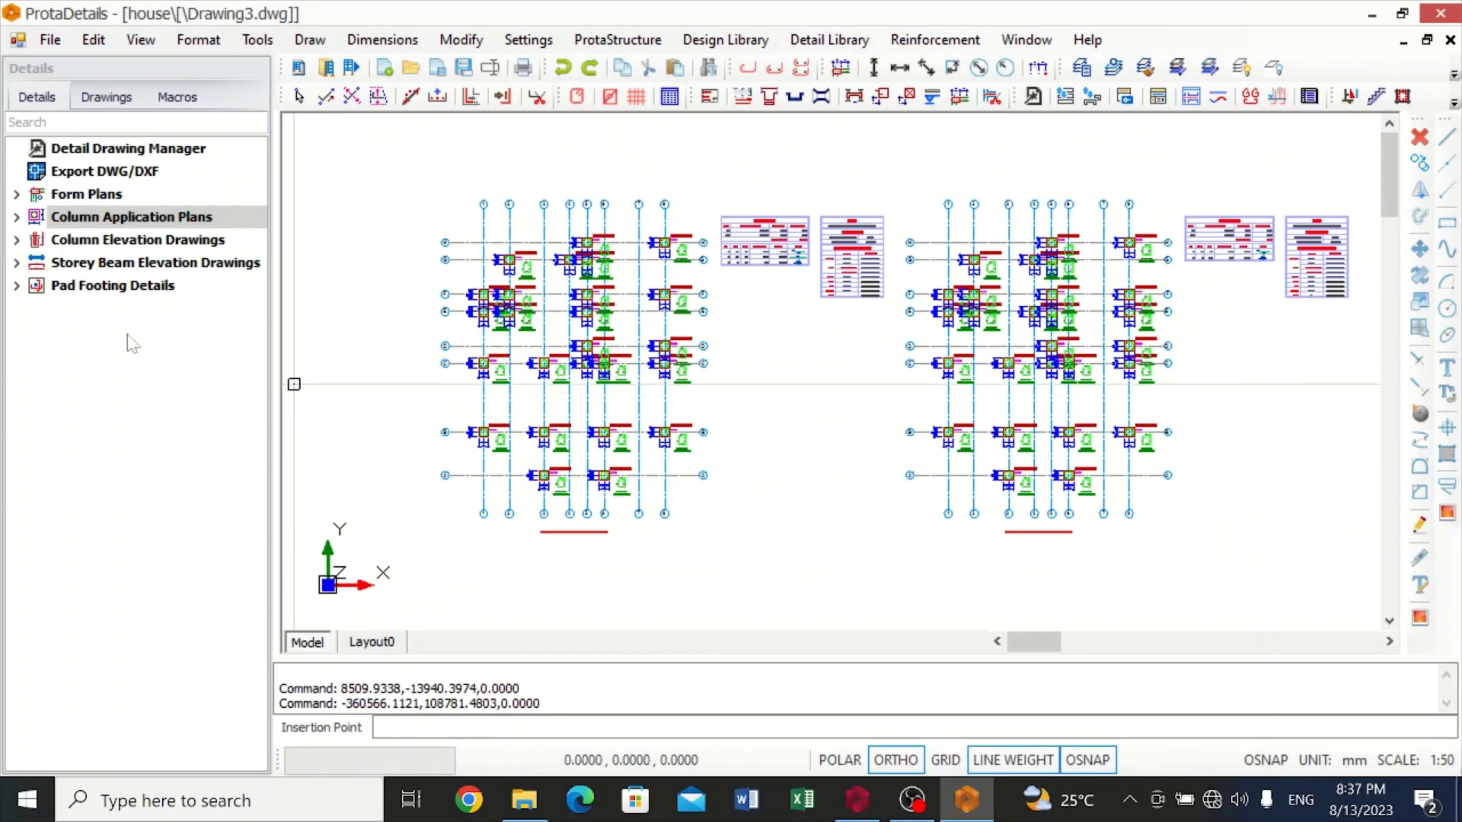
Draw storey 1 column elevations (1C1–1C34) only, inserted on an A0_Prota.dxf sheet at 1:20.
click(109, 245)
right_click(111, 248)
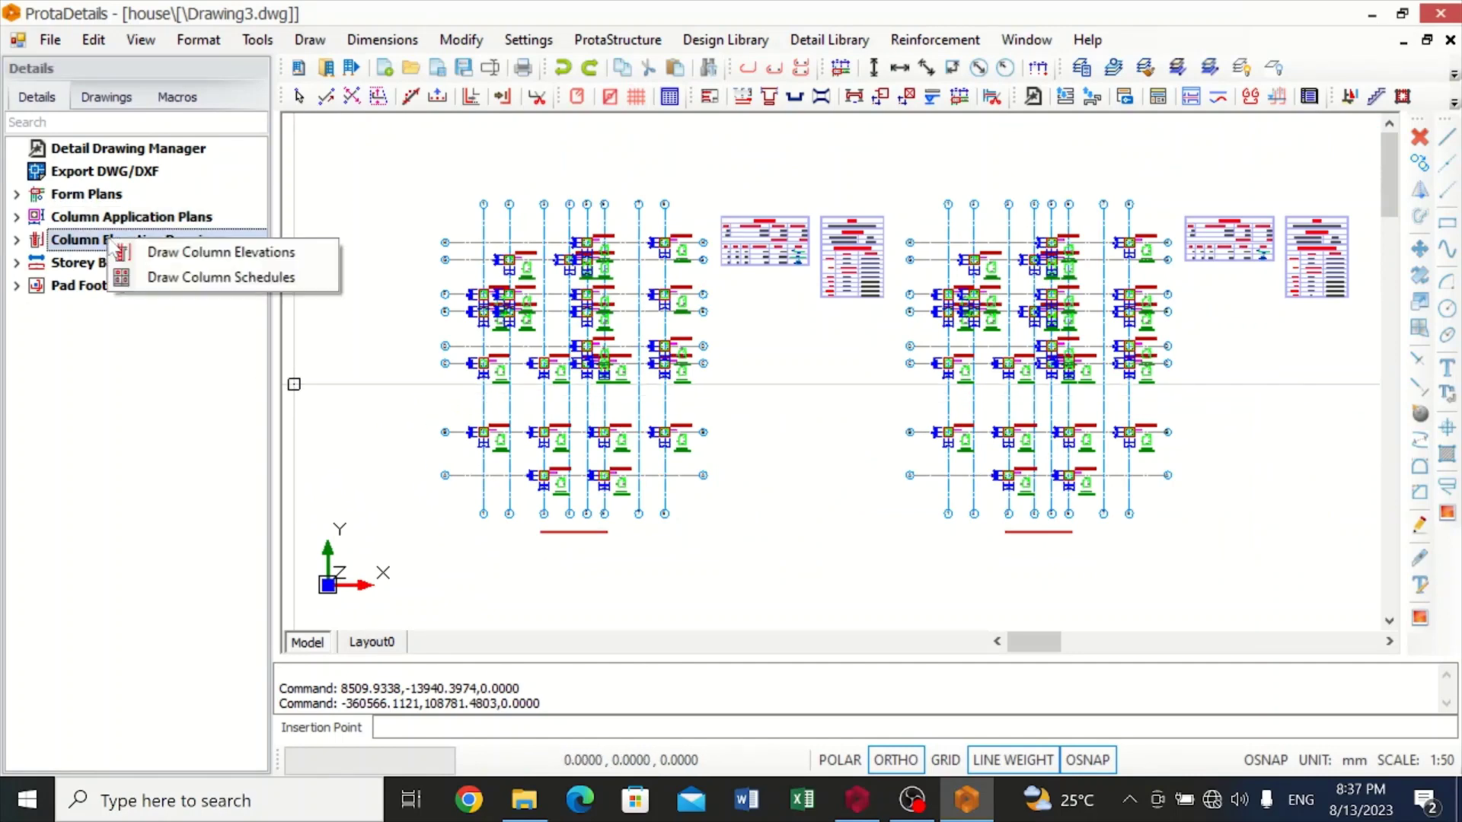
click(202, 252)
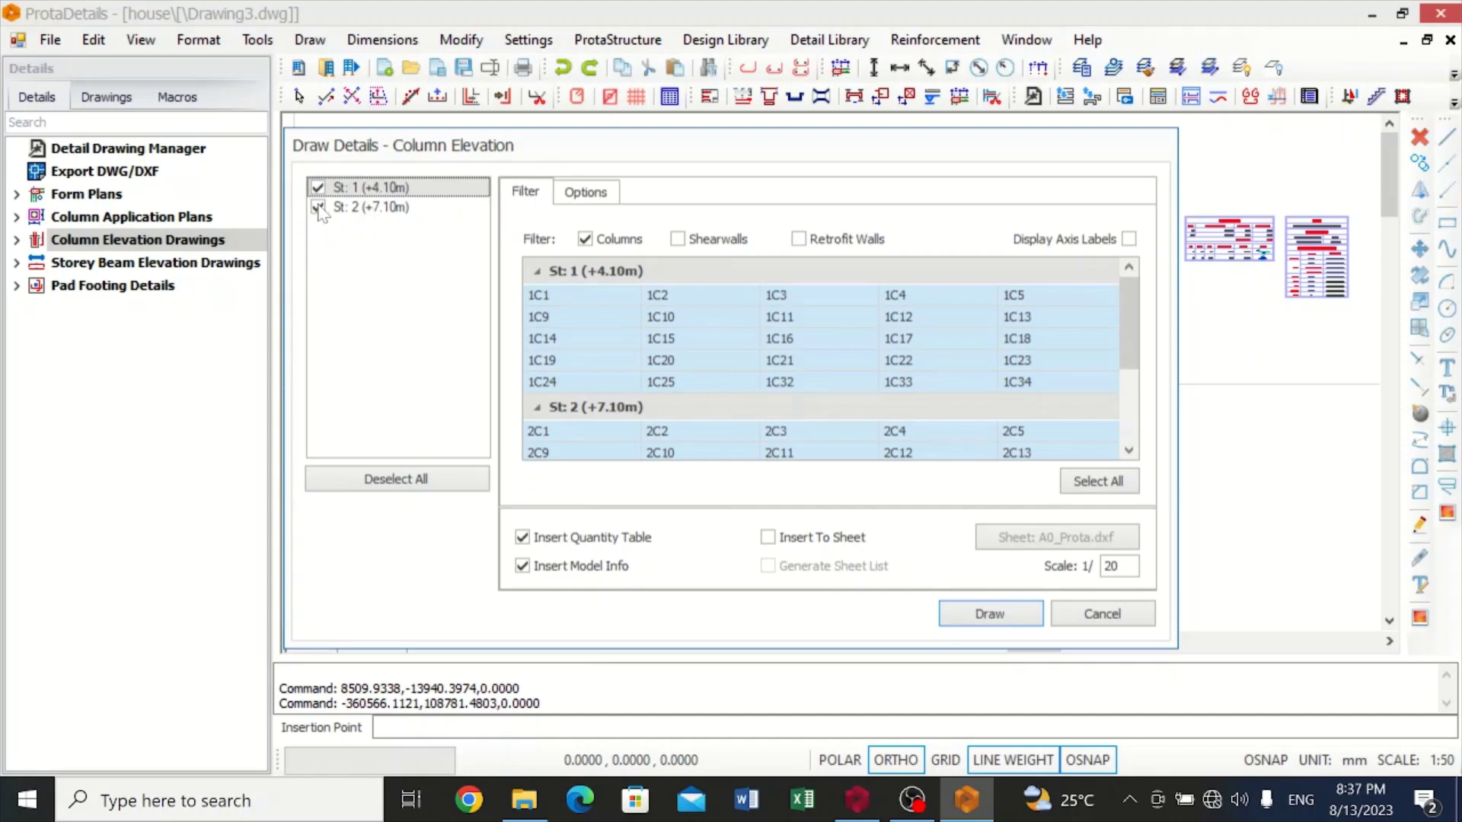
click(318, 208)
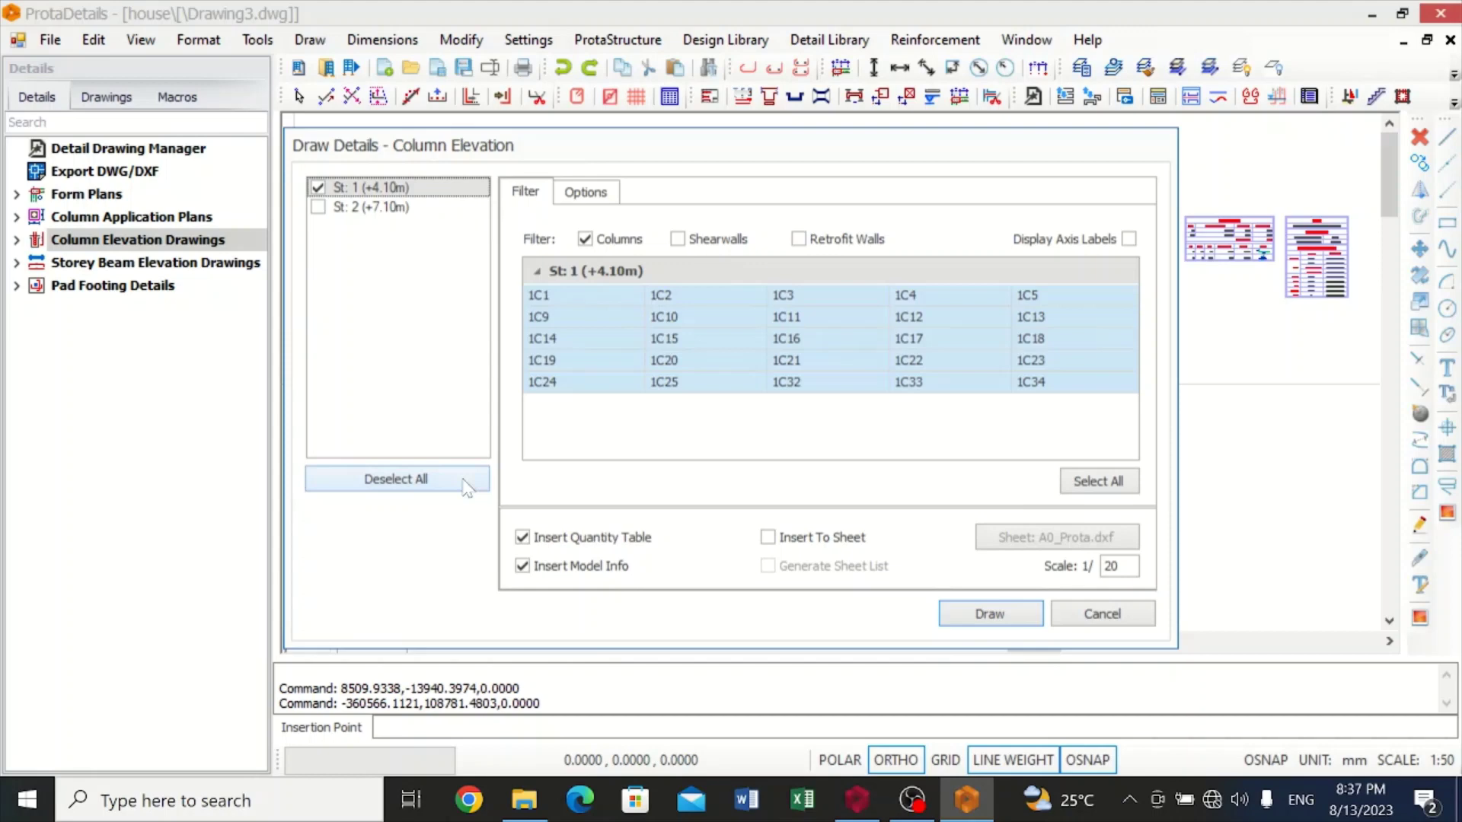
click(769, 537)
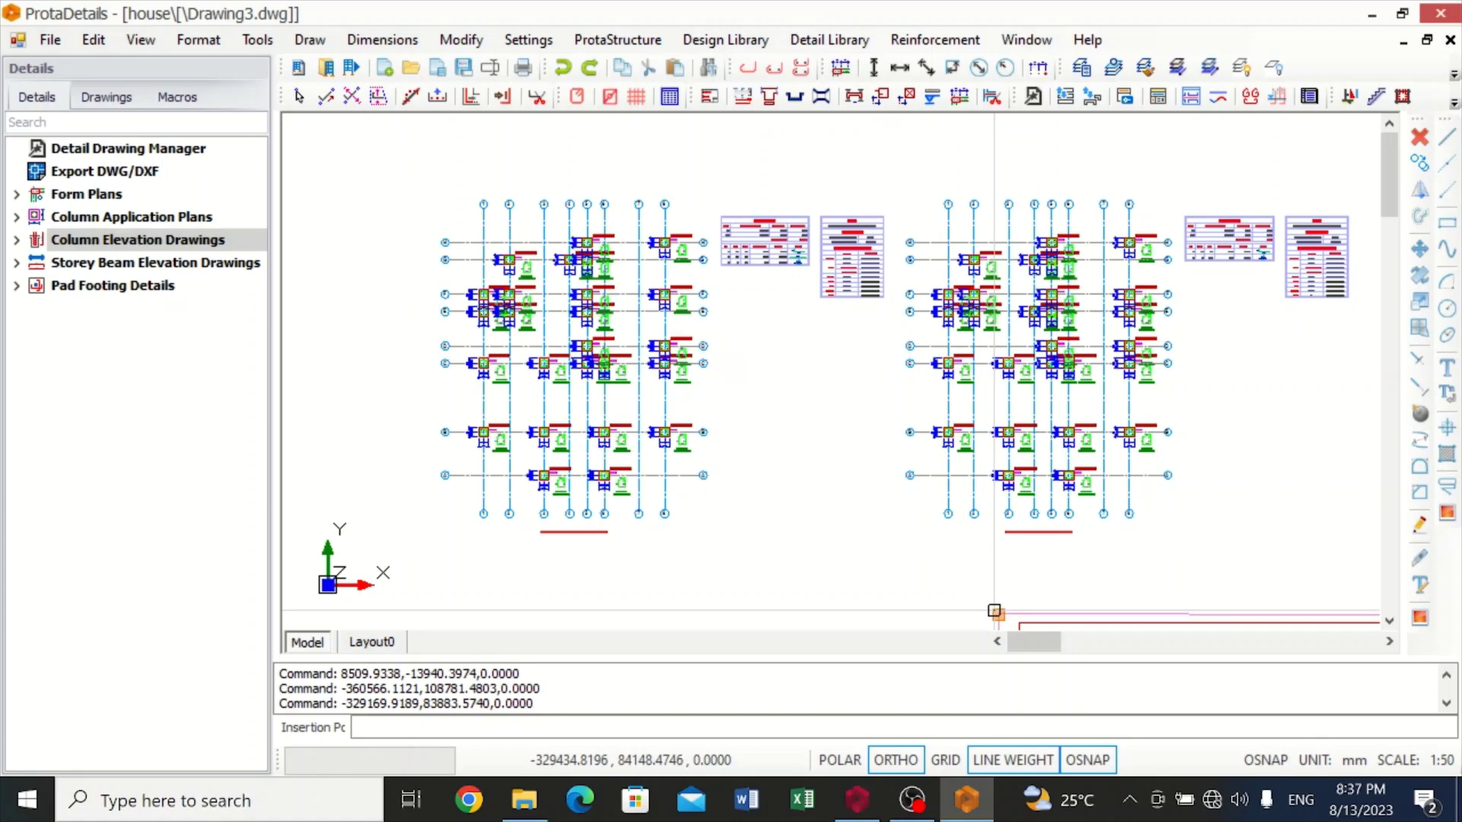
Place the column elevation sheet below-right of the plans and zoom into column 8's bar detail.
click(996, 609)
scroll(776, 380, down, 3)
scroll(875, 556, up, 2)
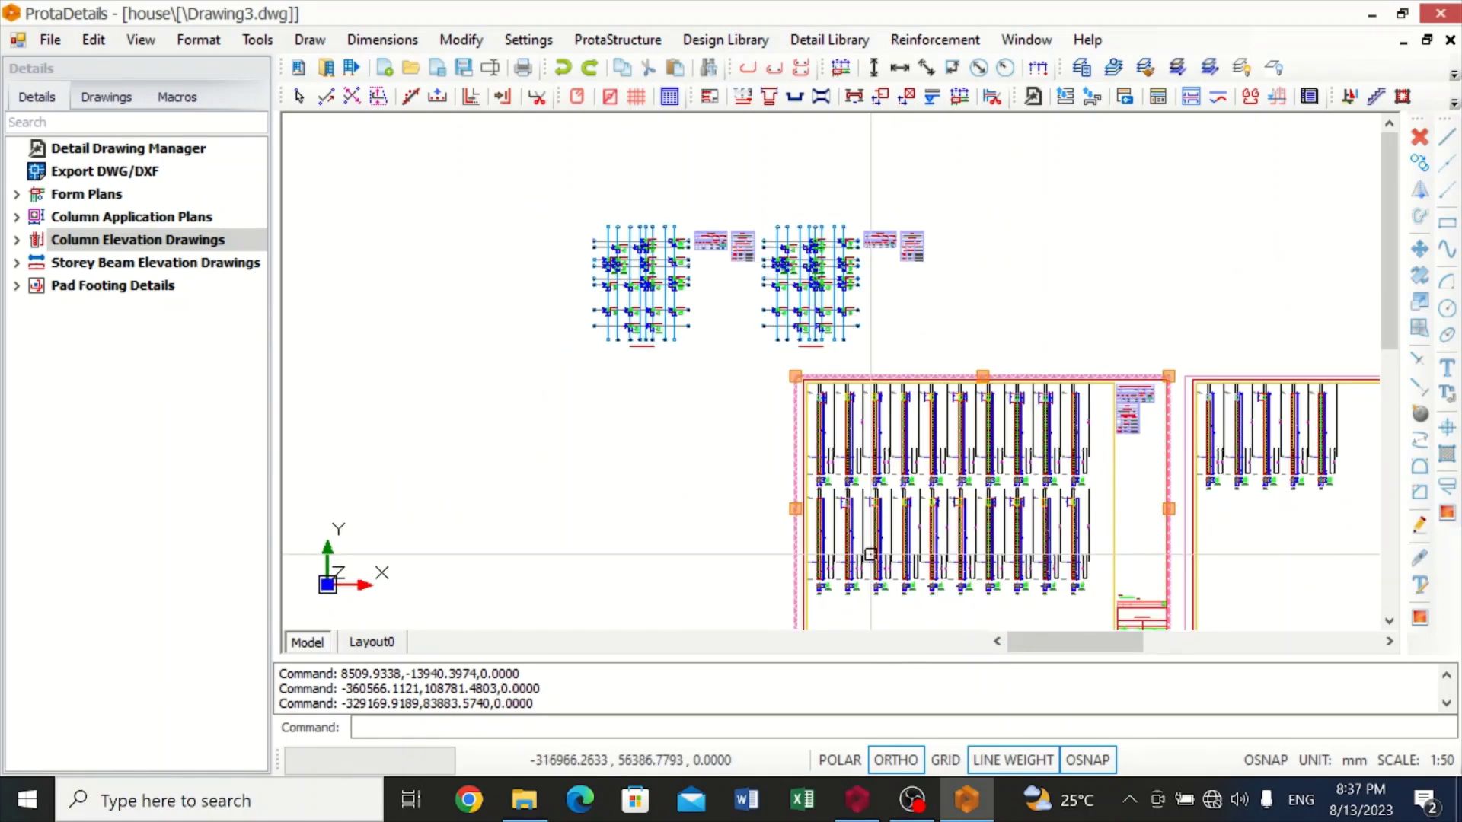
scroll(1028, 467, up, 2)
scroll(1028, 465, down, 5)
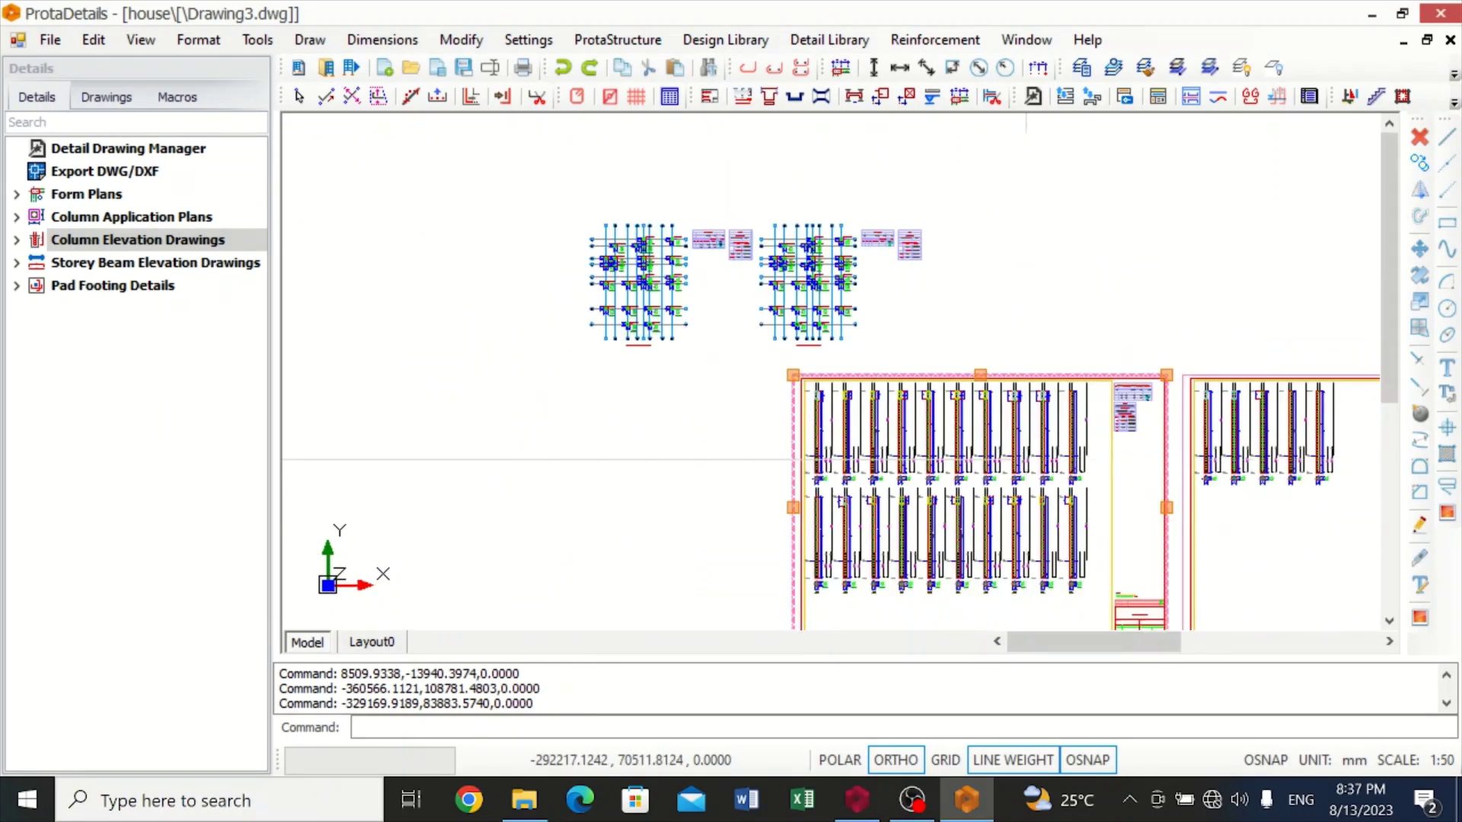
scroll(1041, 444, up, 5)
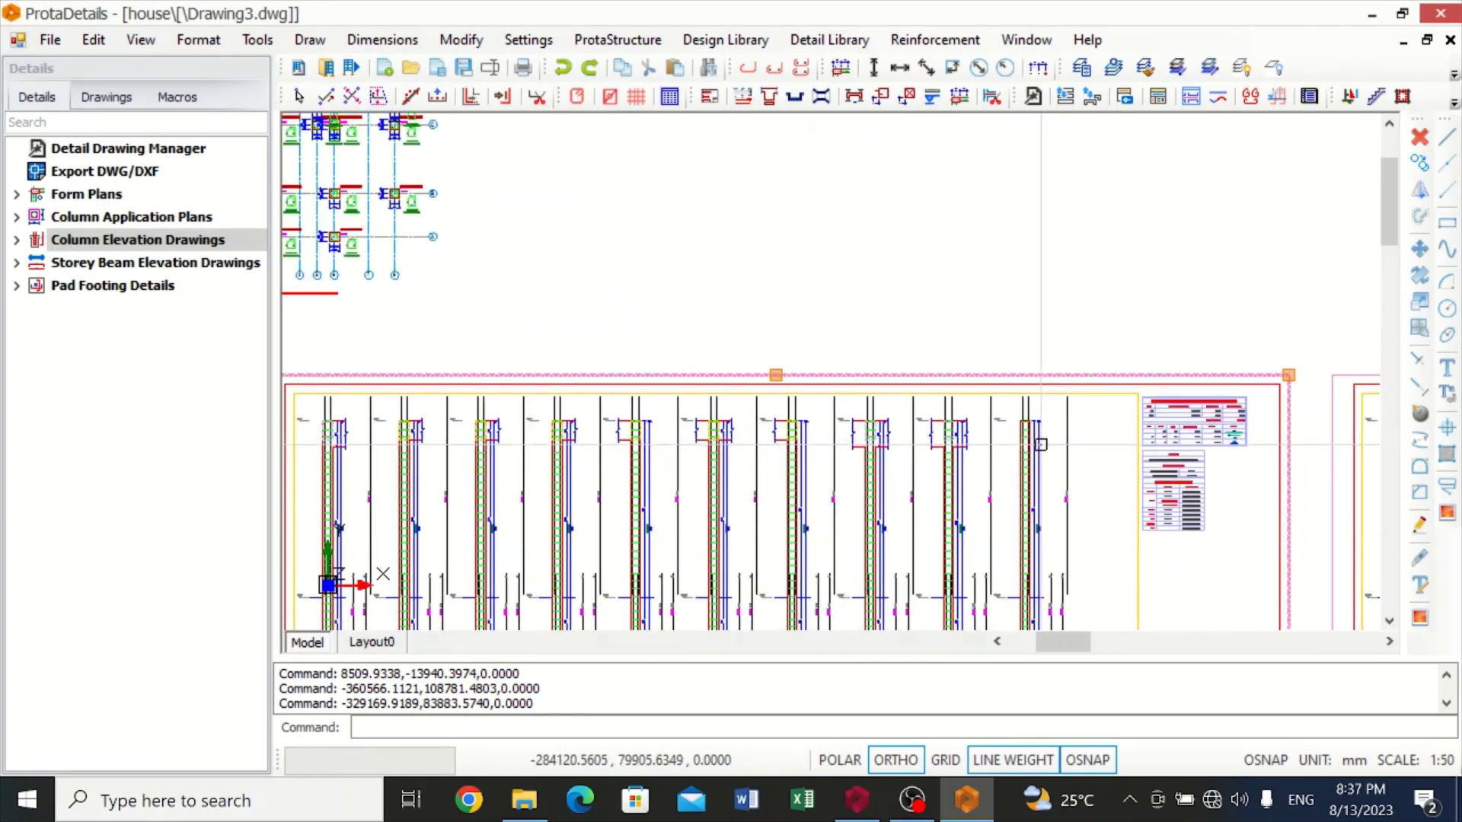
scroll(1041, 445, up, 3)
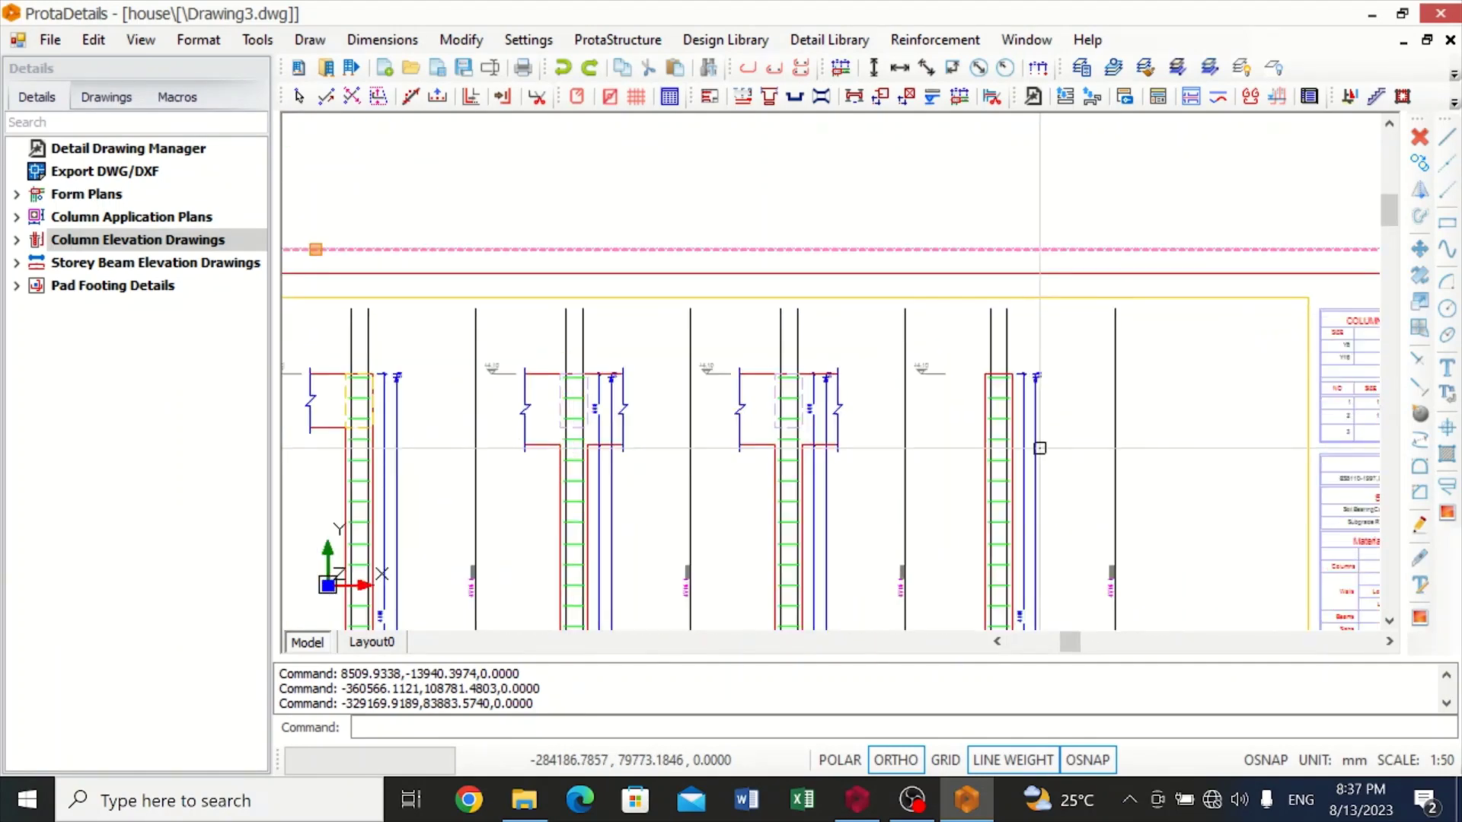
scroll(1040, 448, up, 2)
scroll(956, 399, down, 3)
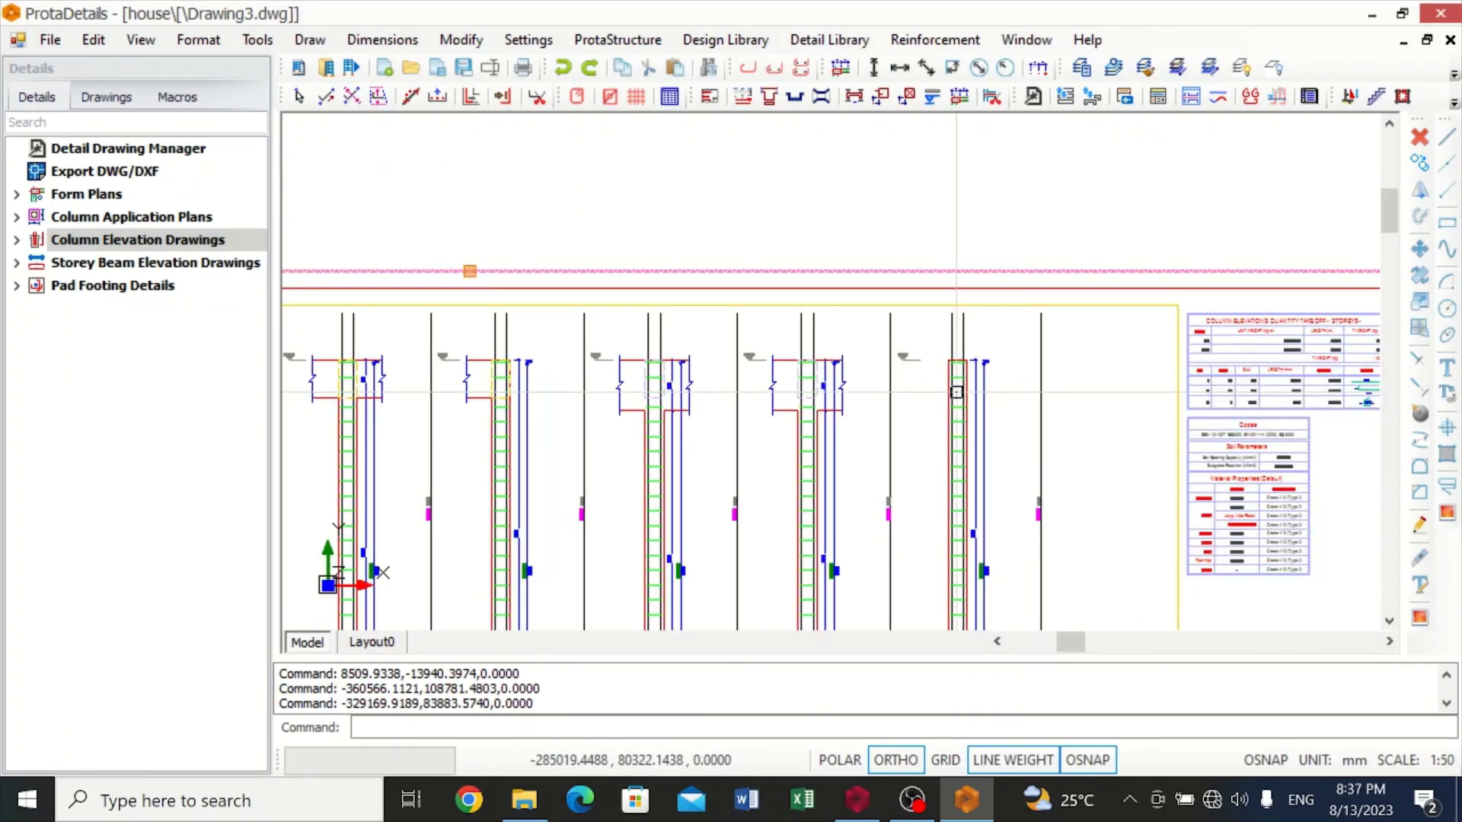
scroll(956, 392, up, 2)
scroll(944, 358, up, 4)
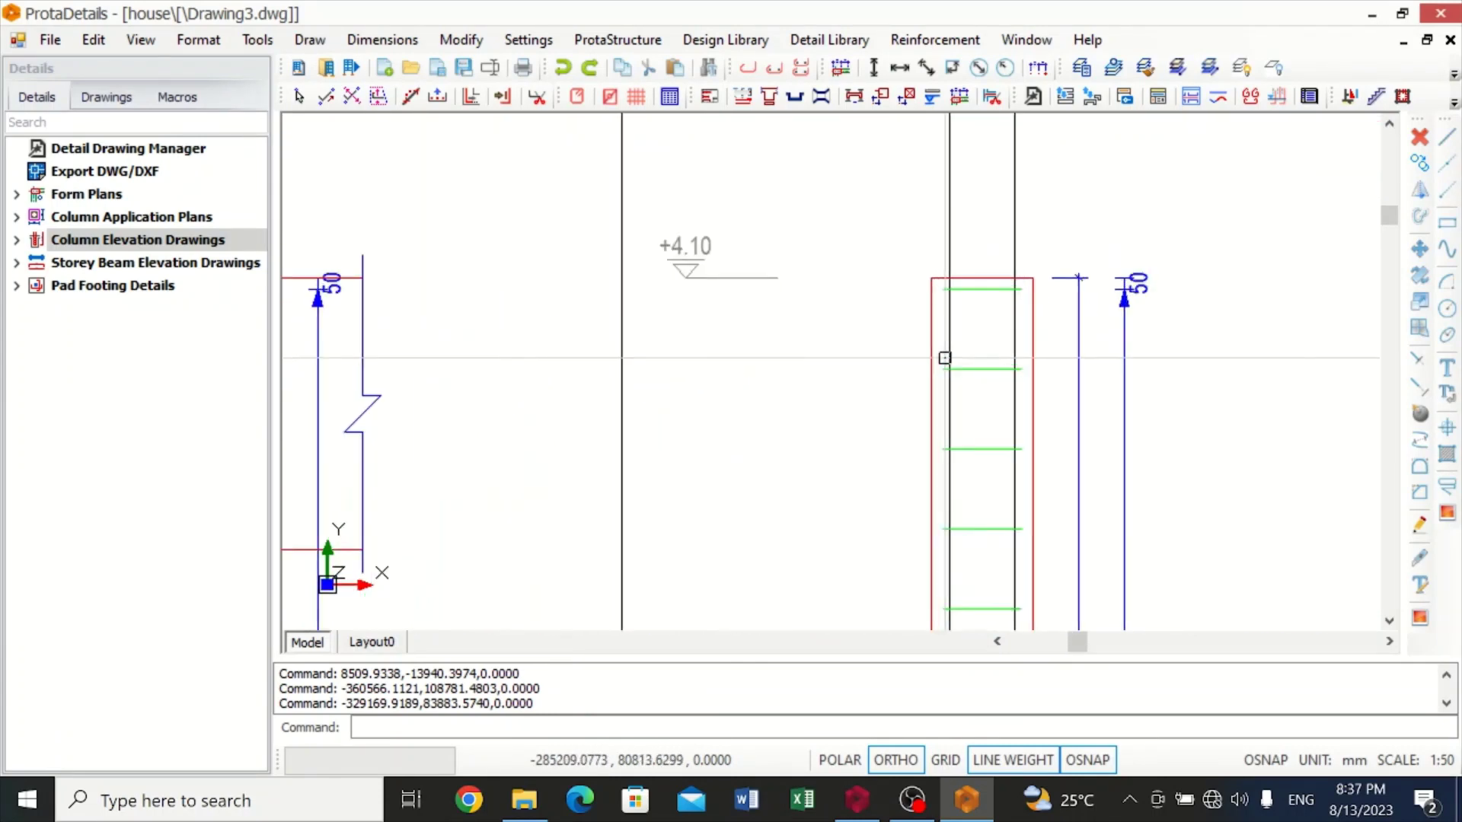
scroll(943, 358, down, 5)
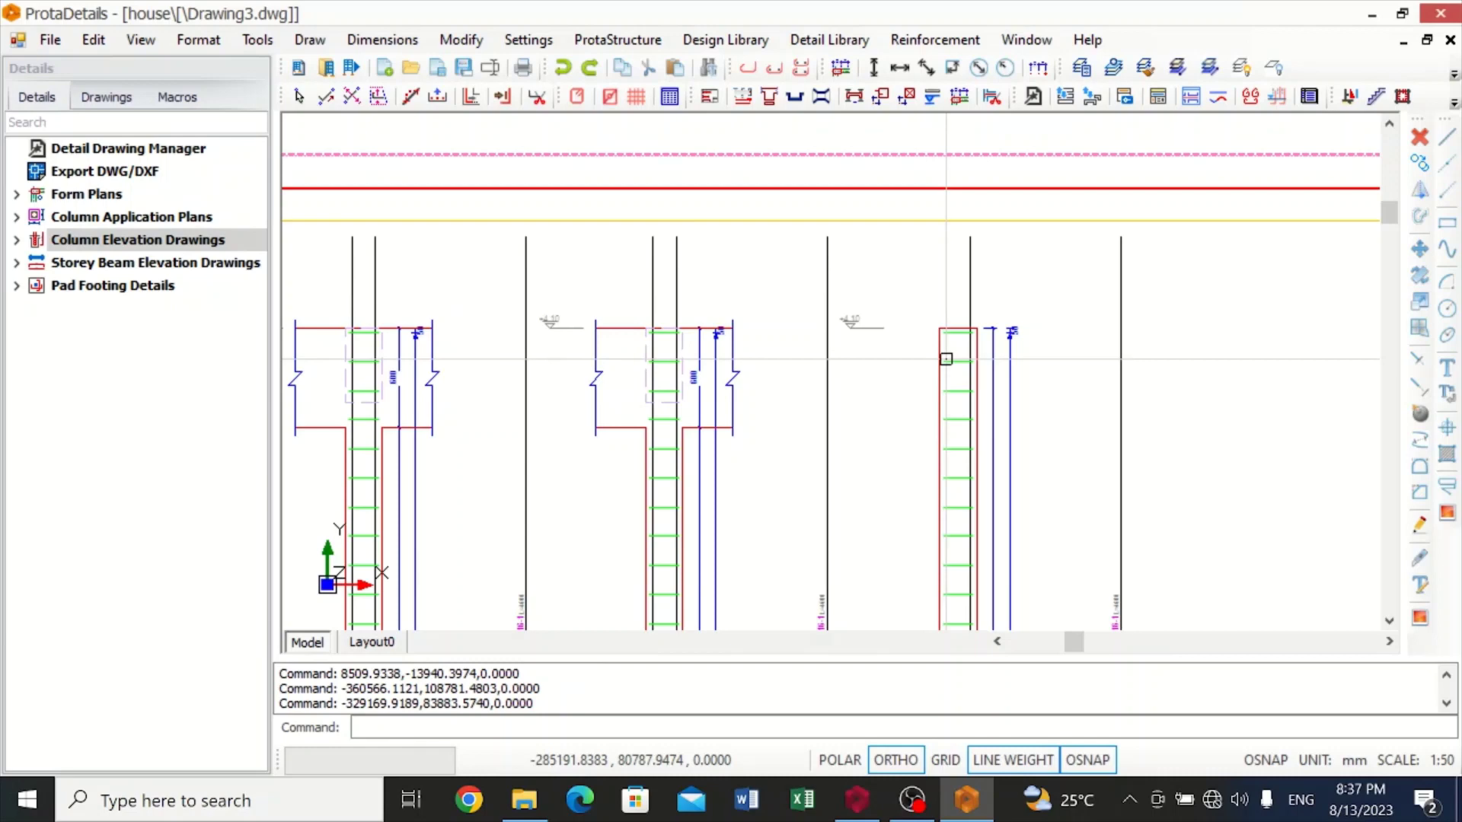
scroll(845, 335, up, 3)
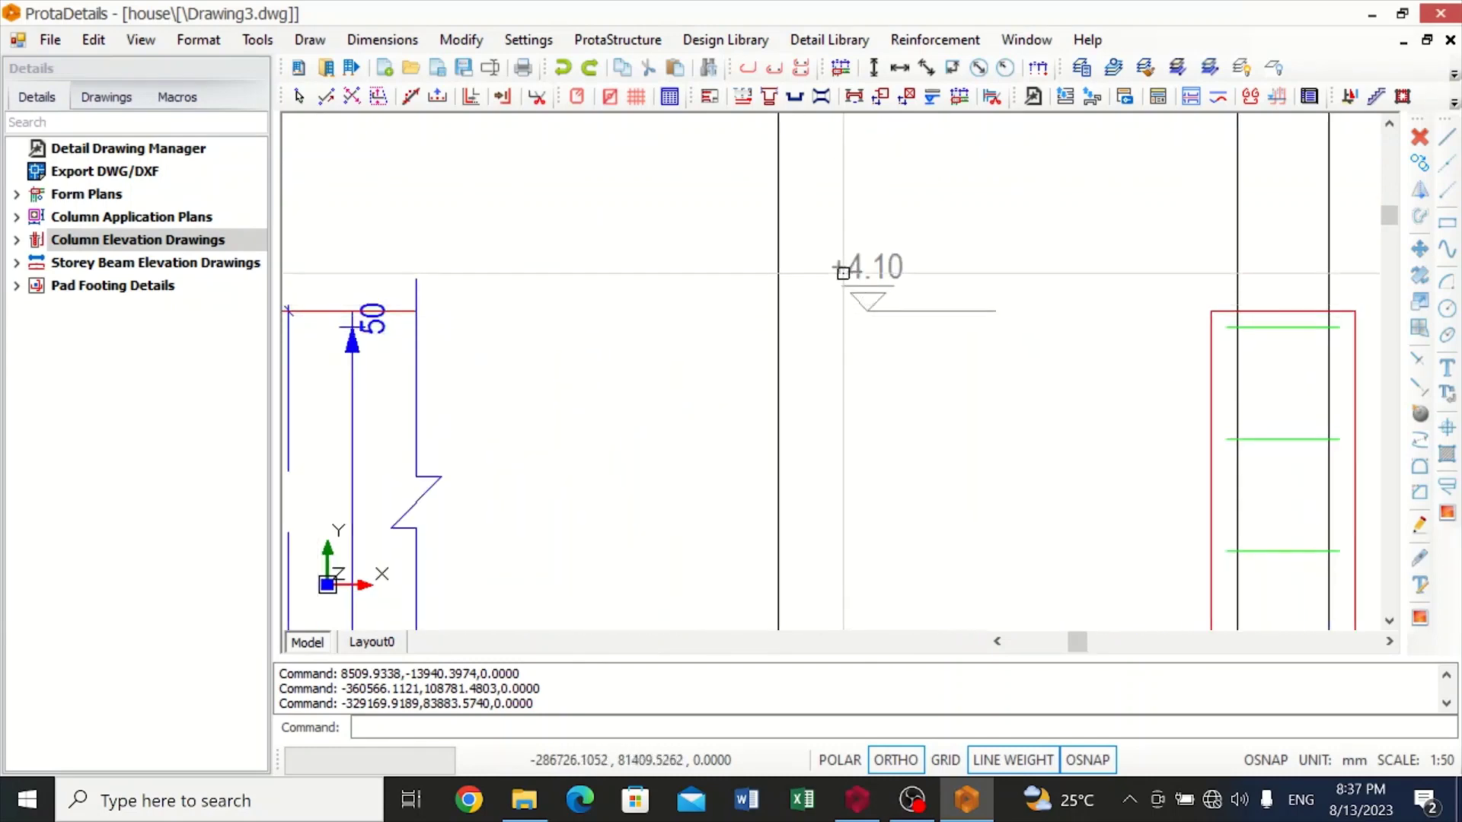
scroll(845, 269, up, 1)
scroll(844, 270, up, 1)
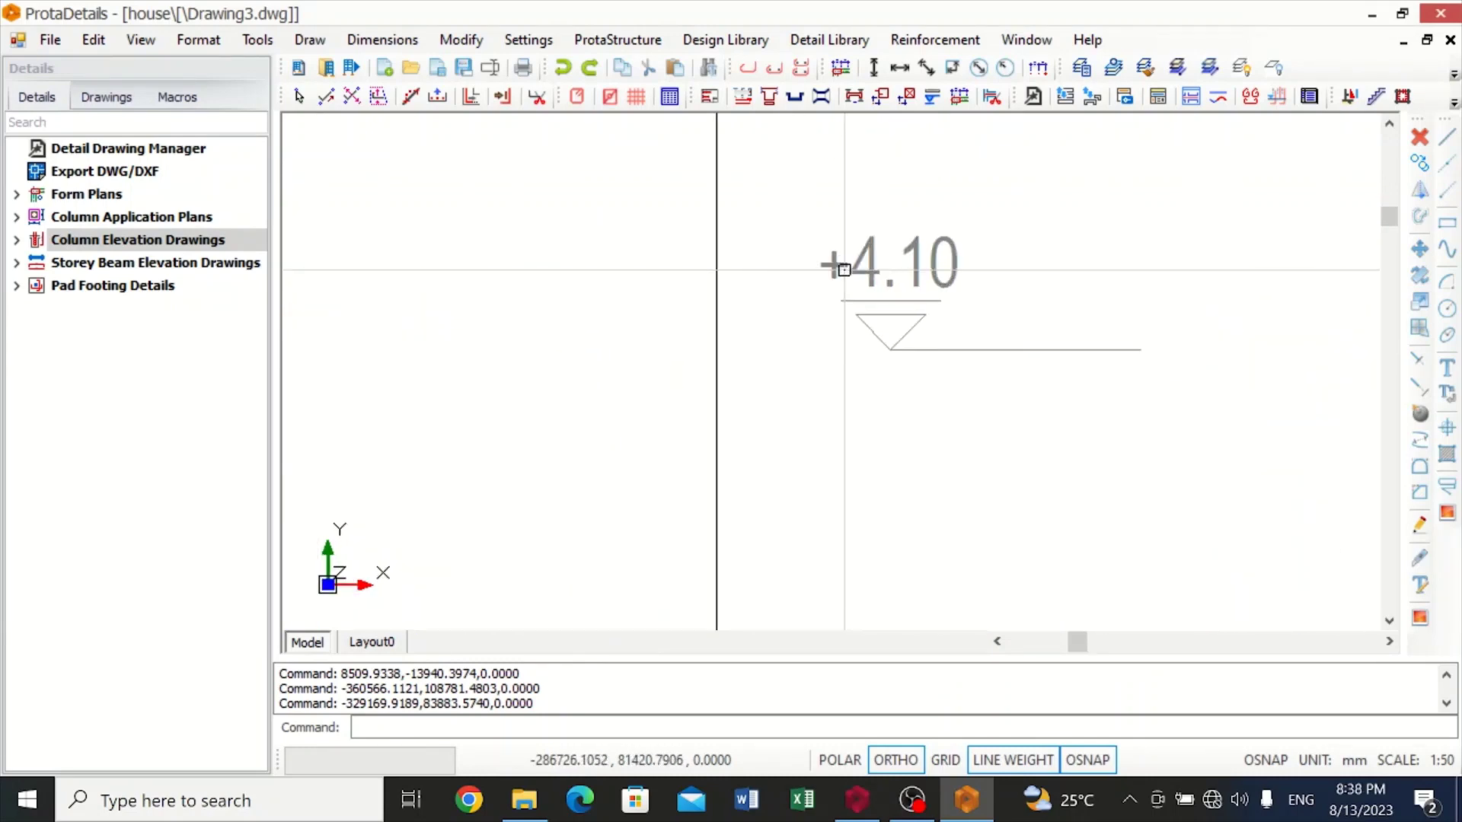
scroll(844, 270, down, 4)
scroll(845, 270, up, 2)
scroll(844, 268, up, 1)
scroll(843, 268, down, 1)
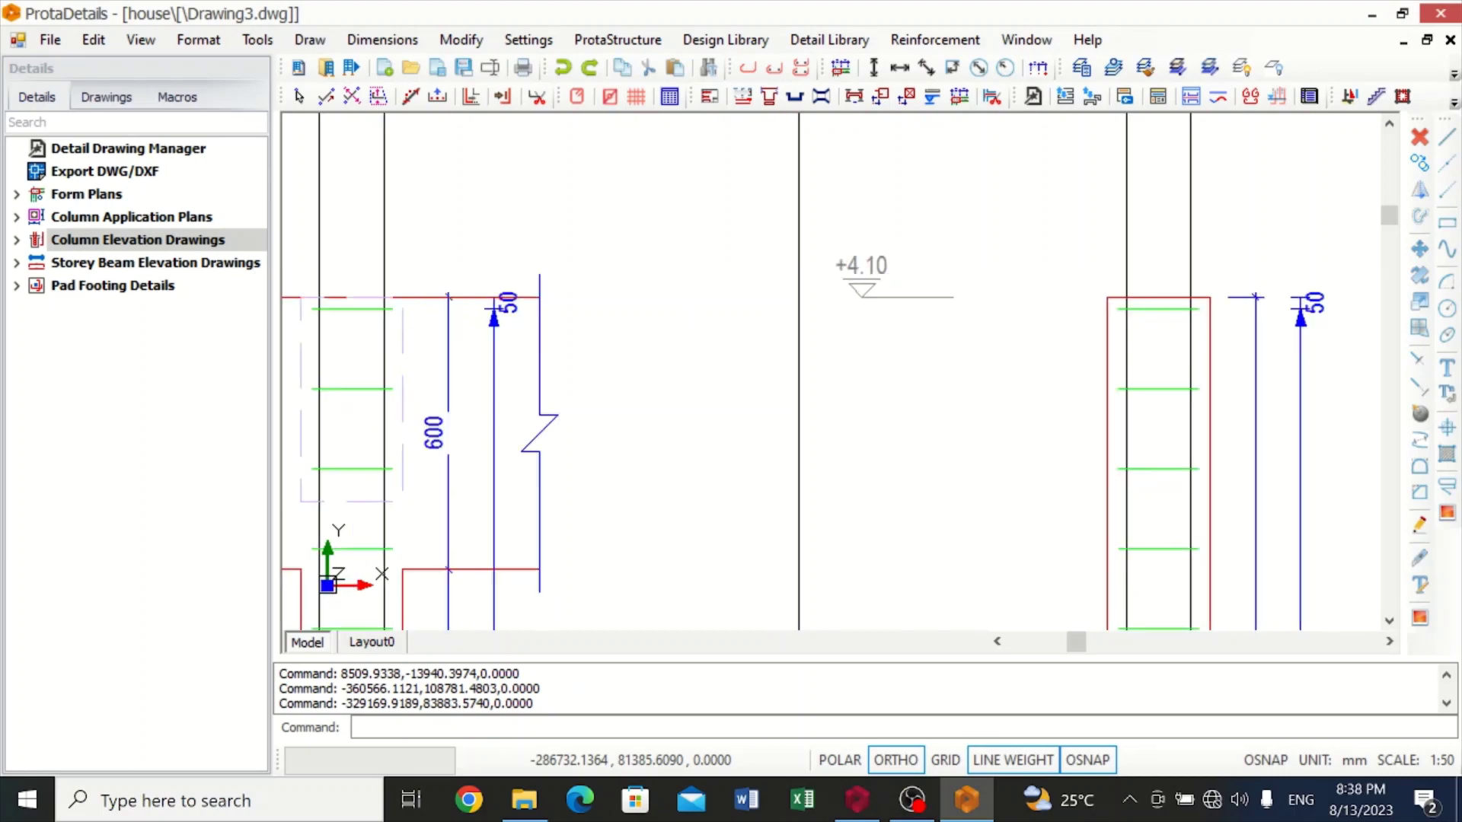
scroll(842, 271, down, 4)
scroll(865, 489, up, 1)
scroll(813, 598, up, 2)
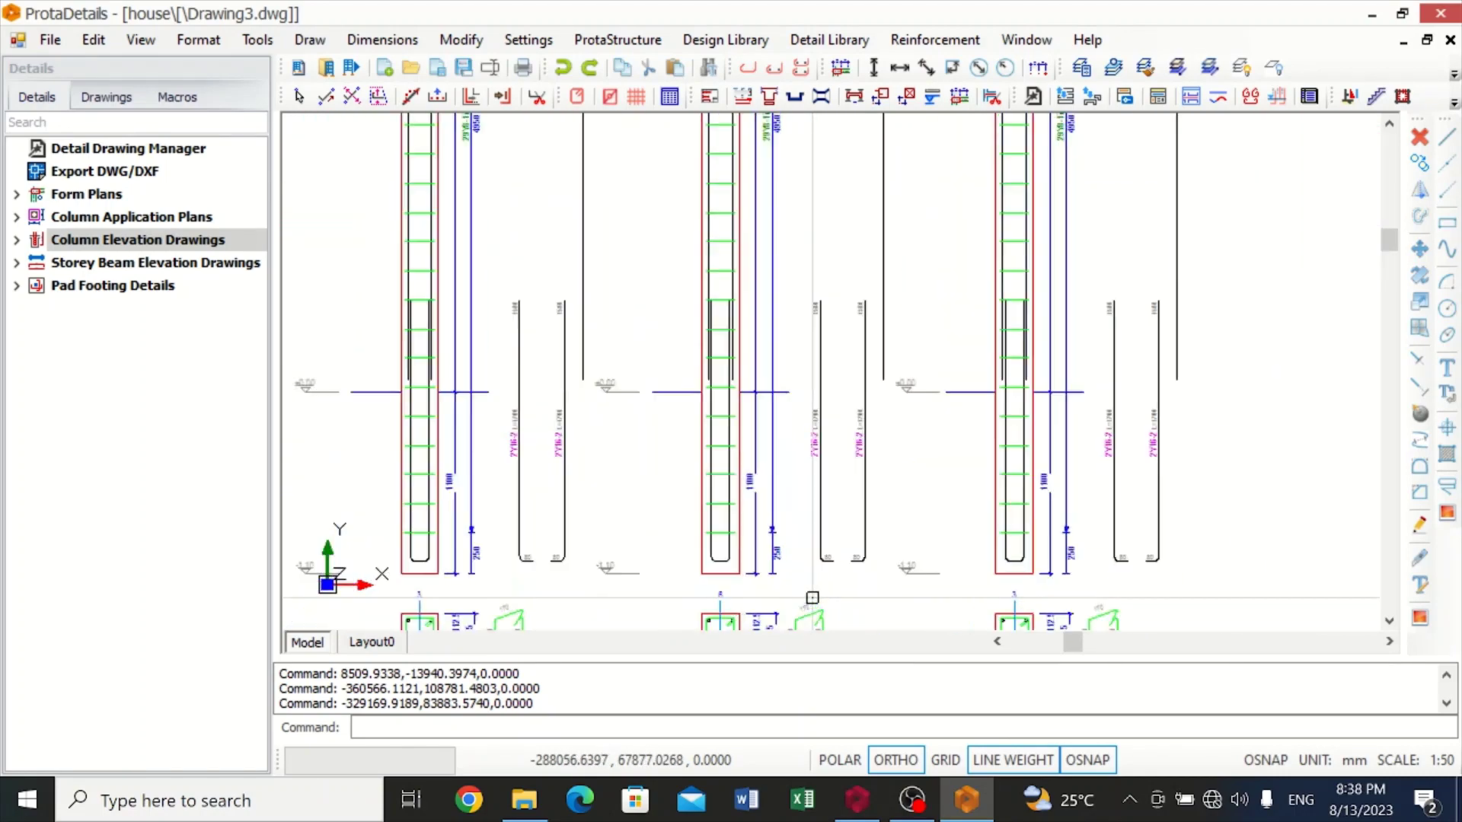
scroll(812, 597, up, 1)
scroll(810, 591, down, 3)
scroll(810, 592, up, 6)
scroll(813, 579, down, 3)
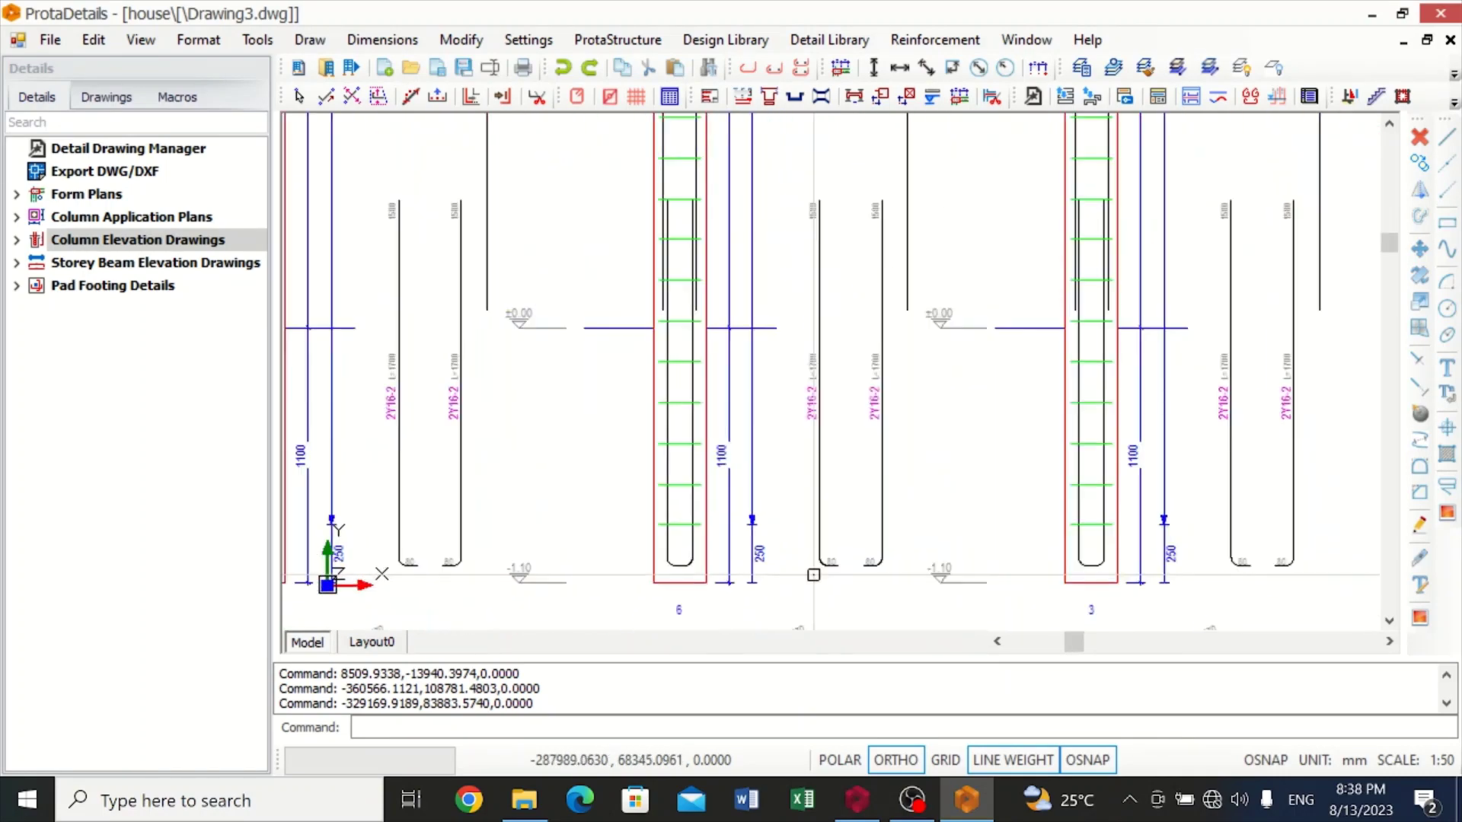
scroll(814, 575, down, 1)
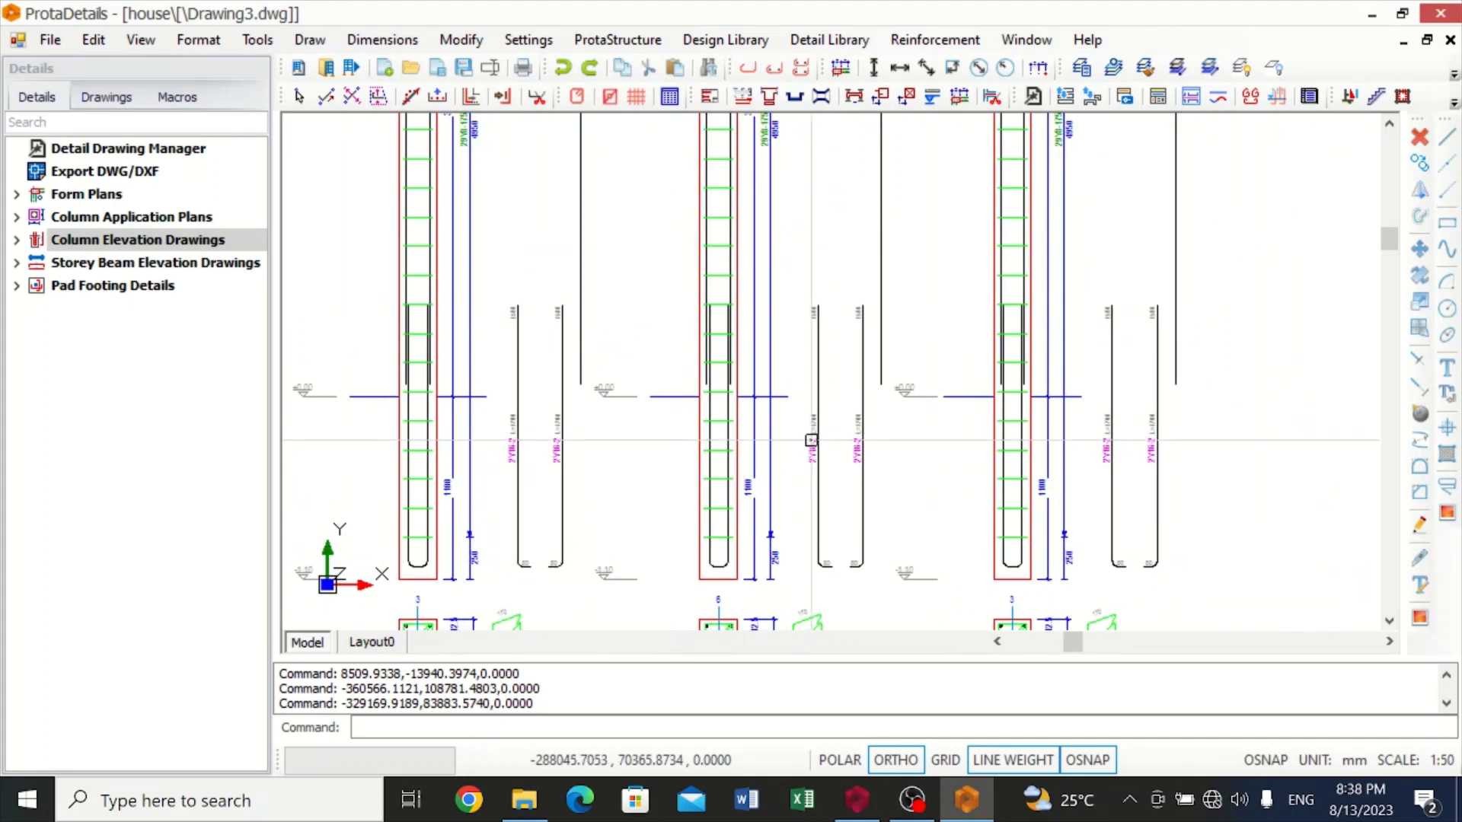
scroll(821, 588, up, 2)
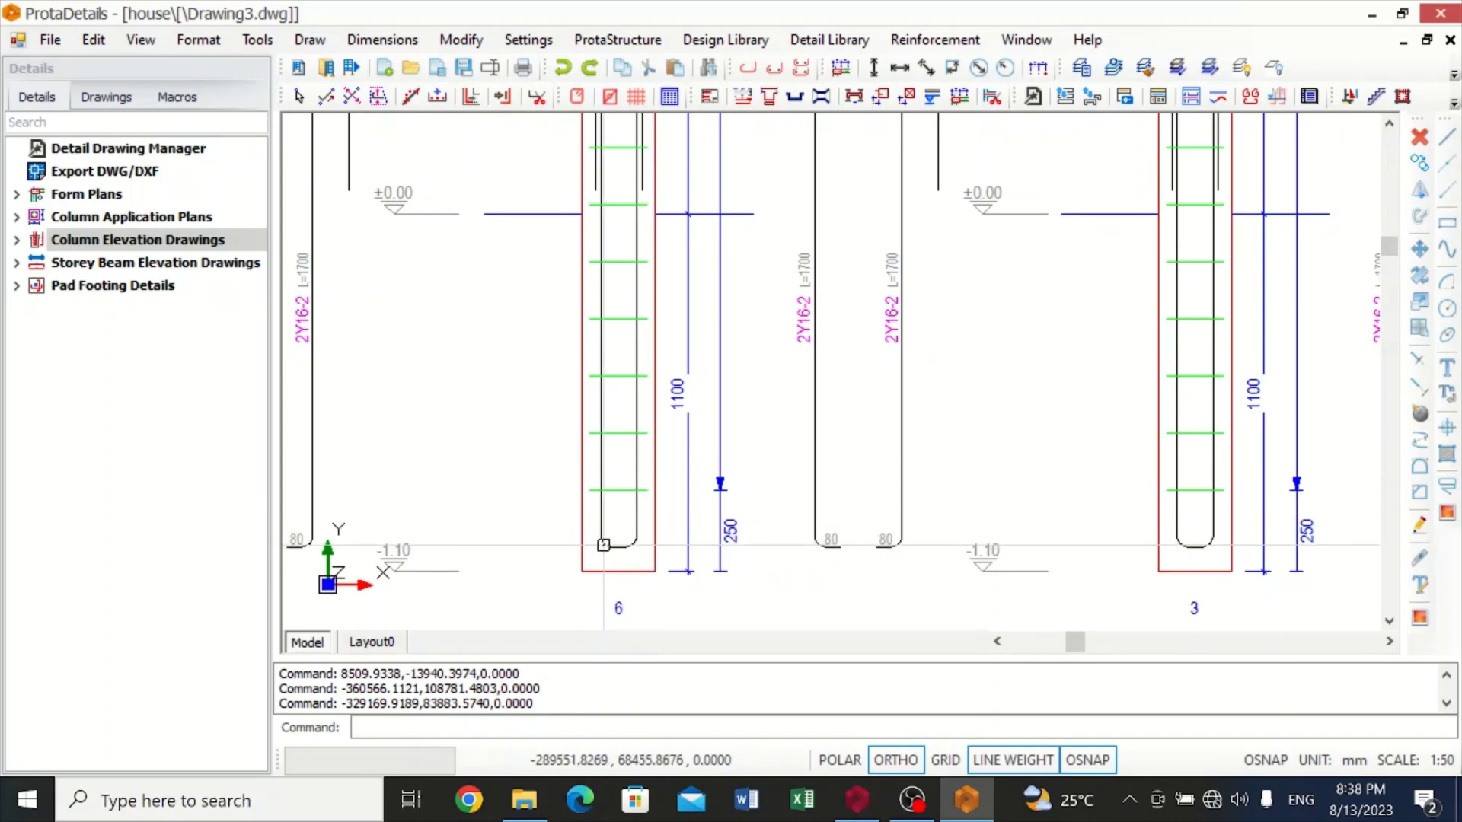
scroll(658, 528, down, 1)
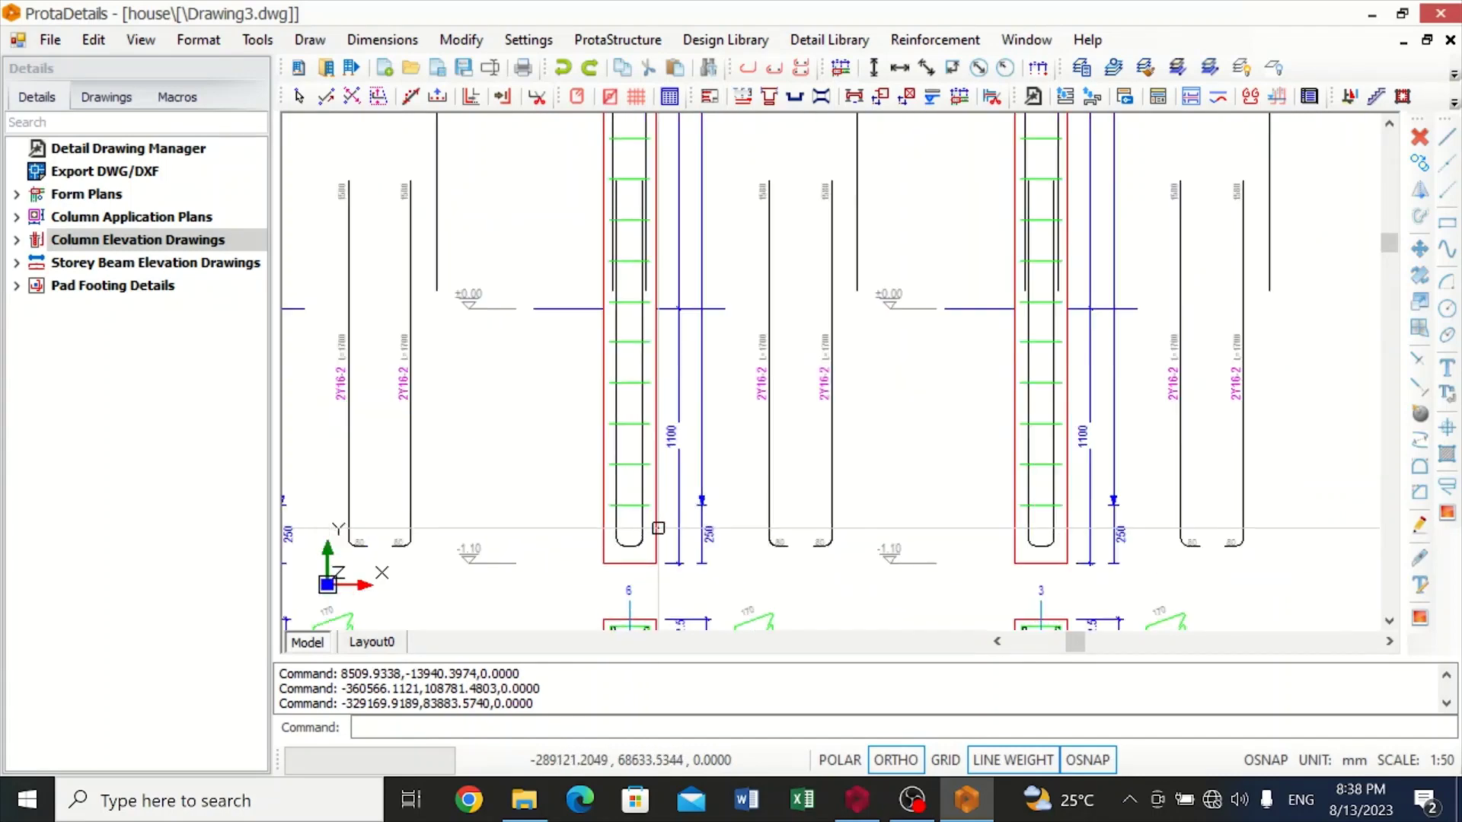
scroll(662, 530, down, 3)
scroll(662, 589, up, 6)
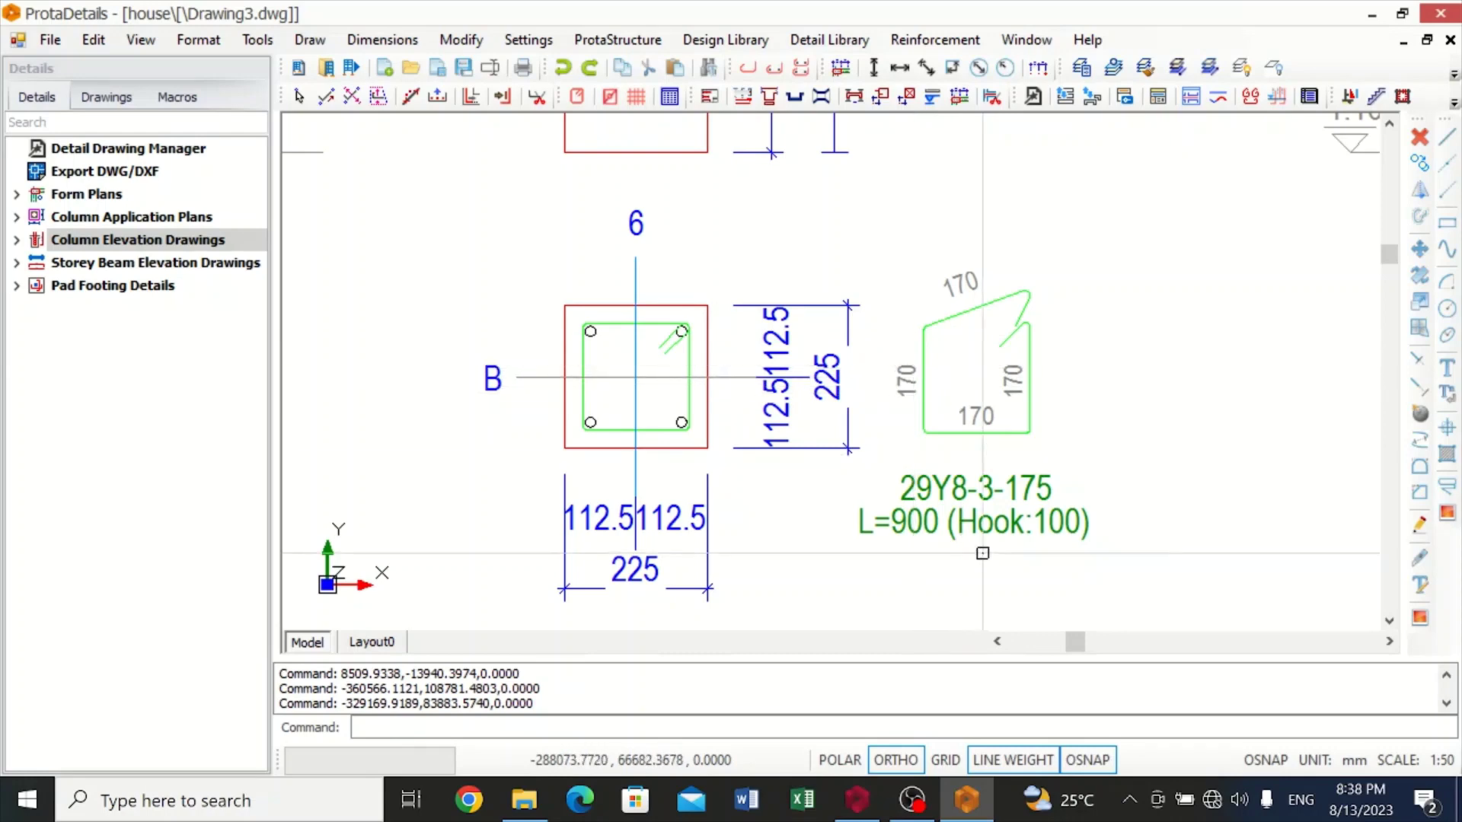
Zoom out to view the full column elevations across one A0 sheet and part of a second.
scroll(1031, 418, down, 1)
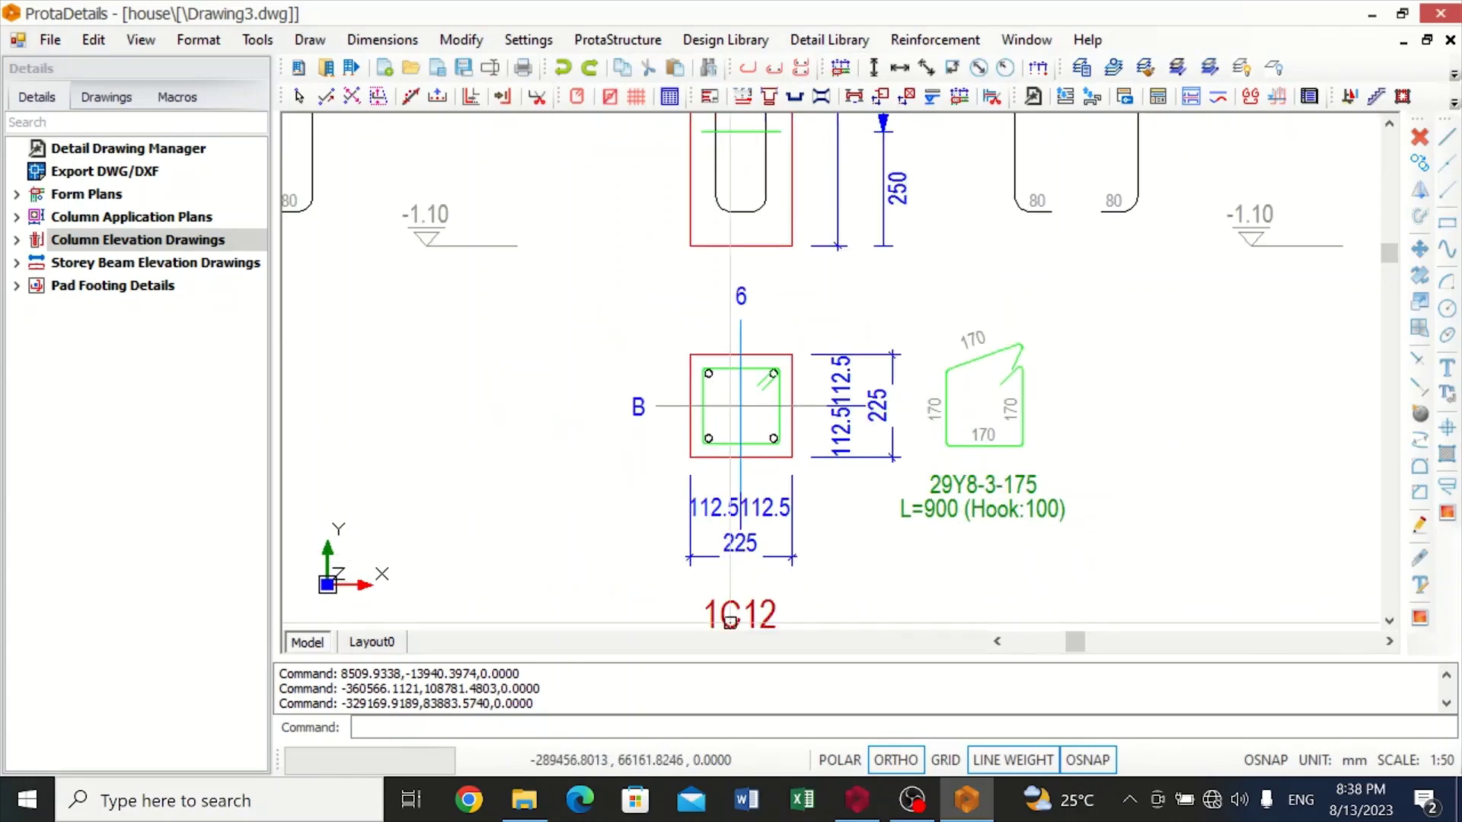
scroll(765, 524, down, 5)
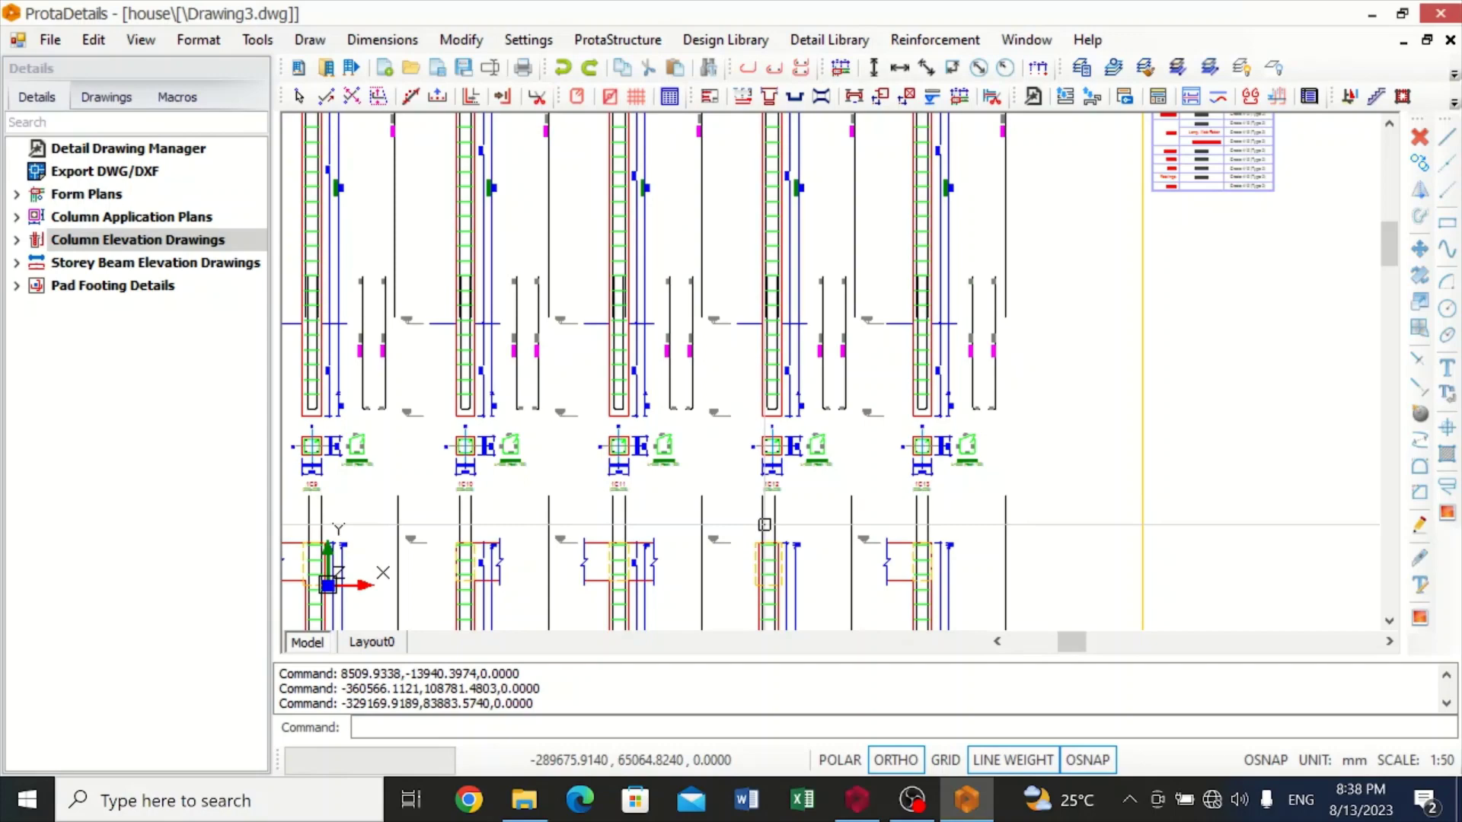
scroll(765, 525, down, 3)
scroll(765, 525, down, 1)
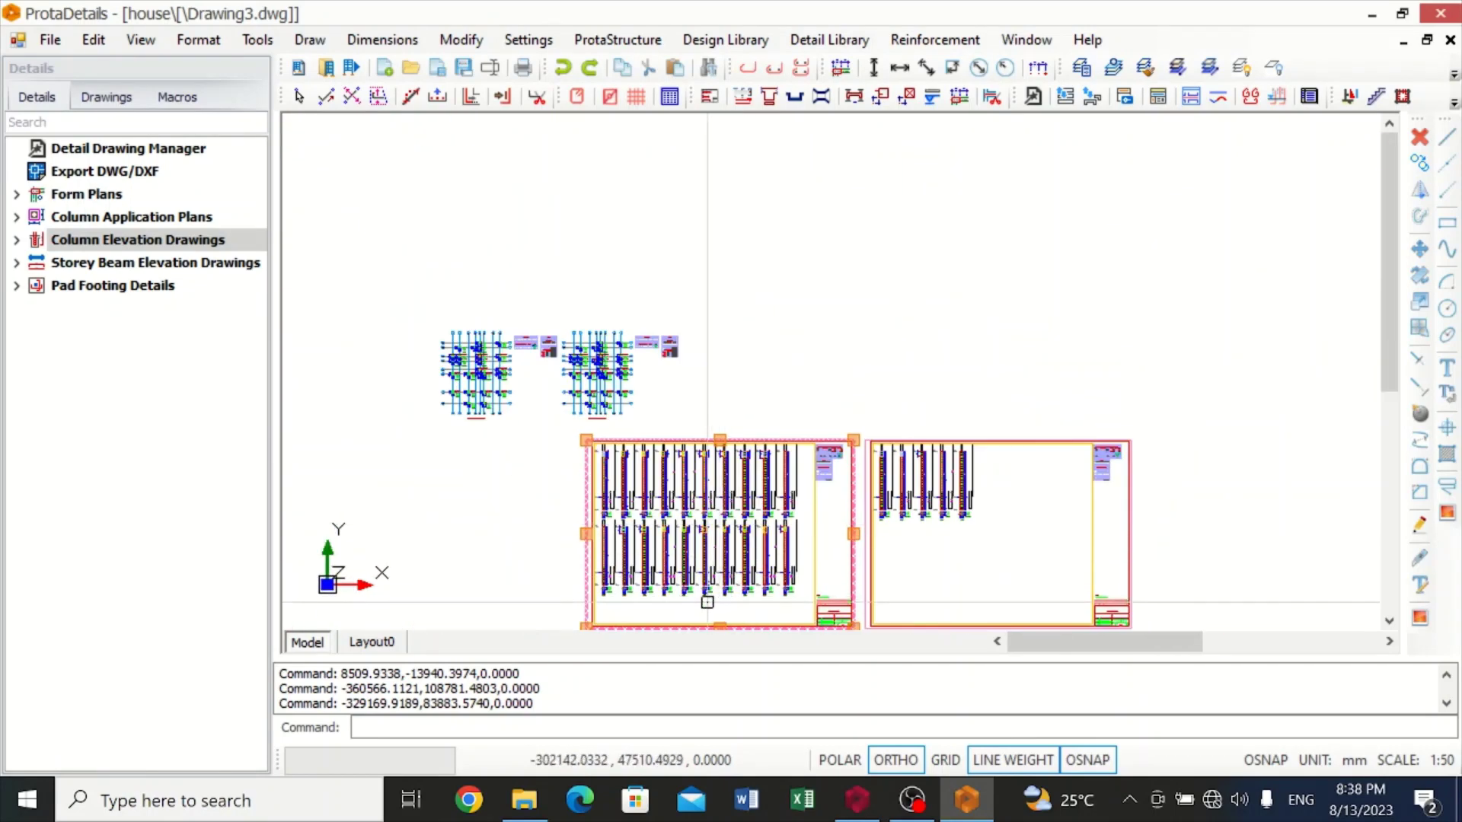
scroll(702, 602, up, 5)
scroll(698, 426, up, 6)
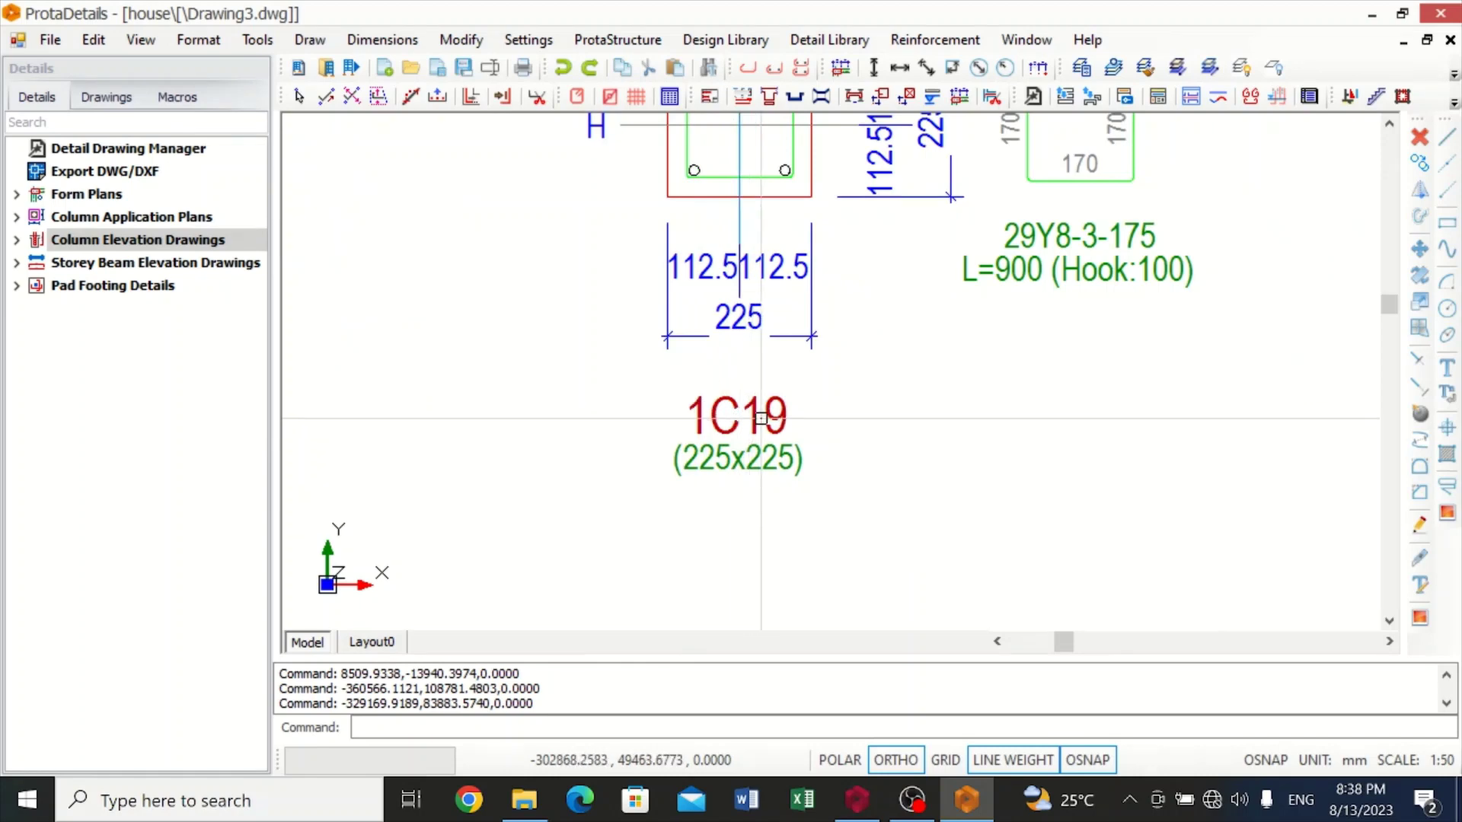
scroll(750, 412, down, 3)
scroll(754, 411, up, 3)
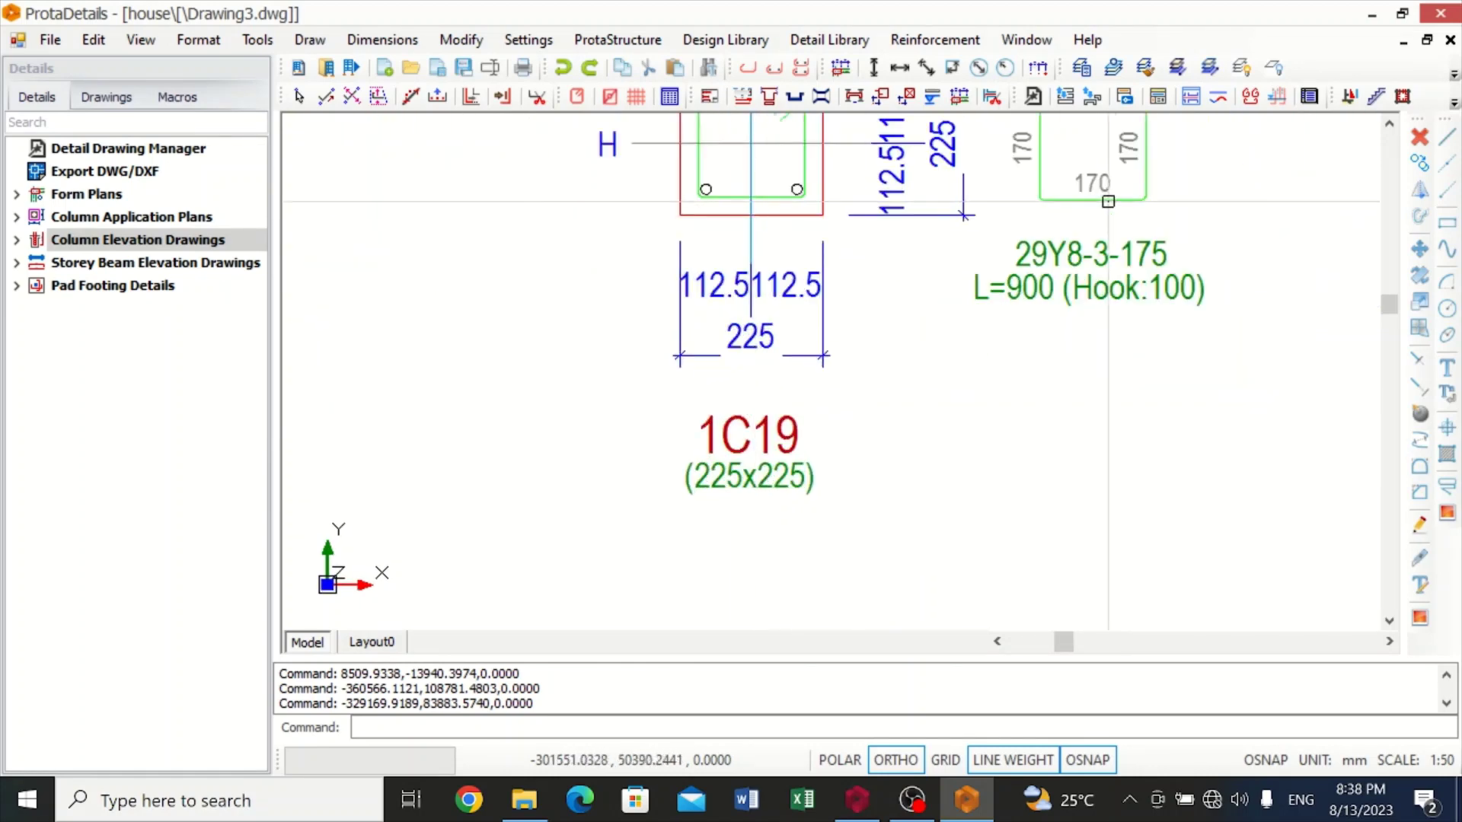
scroll(1101, 218, down, 3)
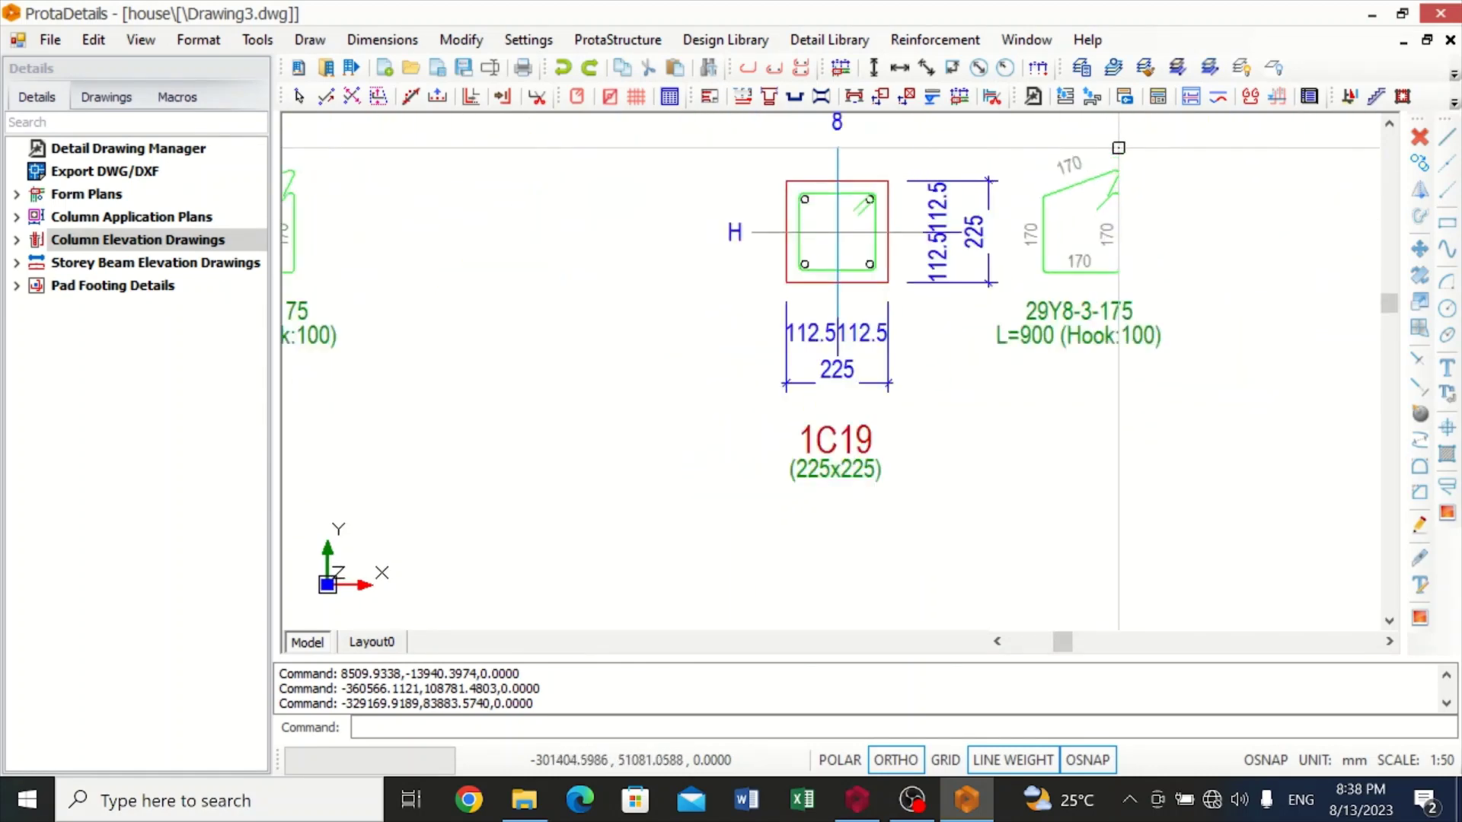
scroll(1118, 148, up, 3)
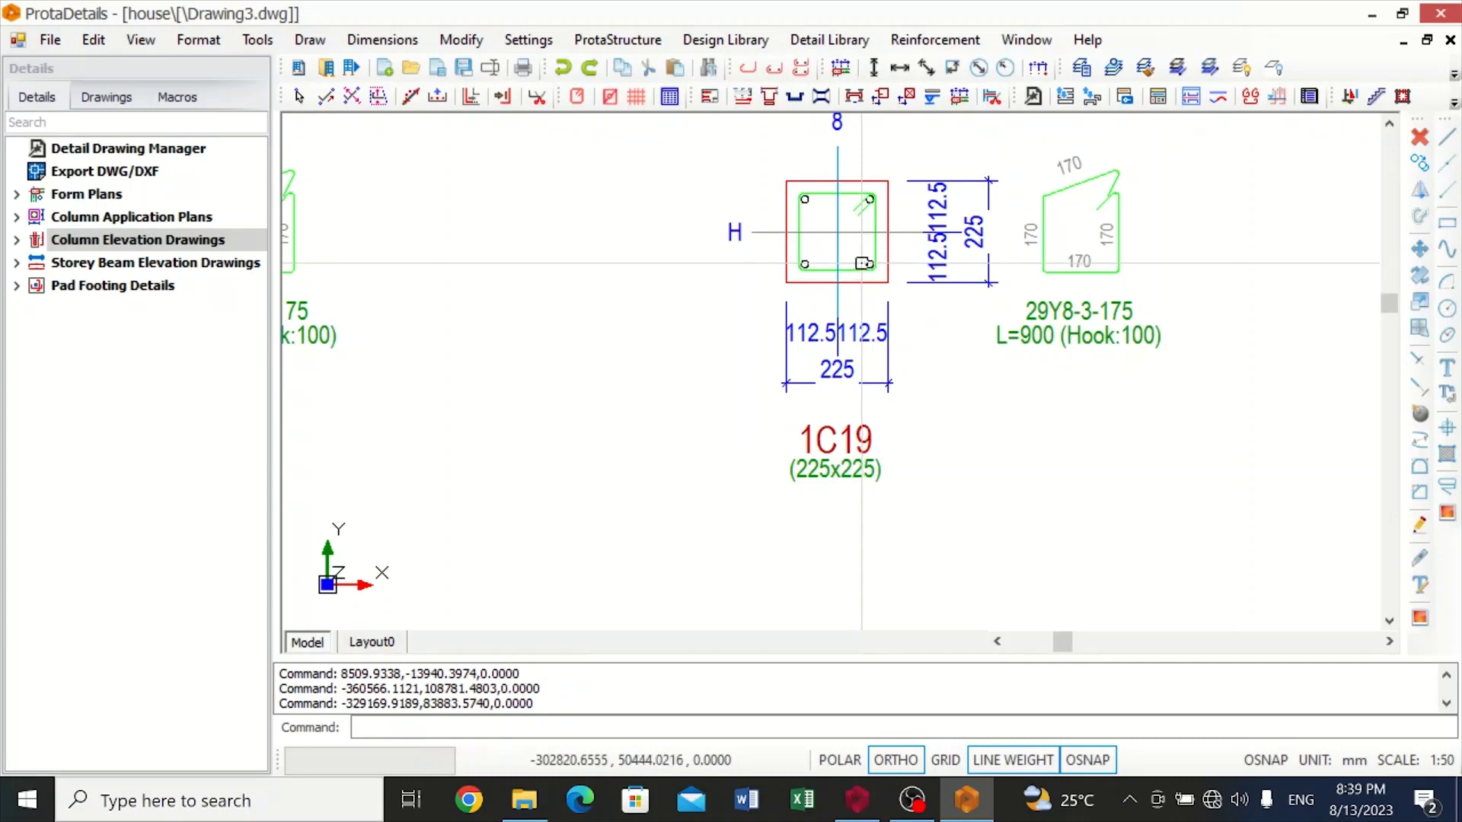
scroll(864, 263, up, 2)
scroll(865, 263, down, 4)
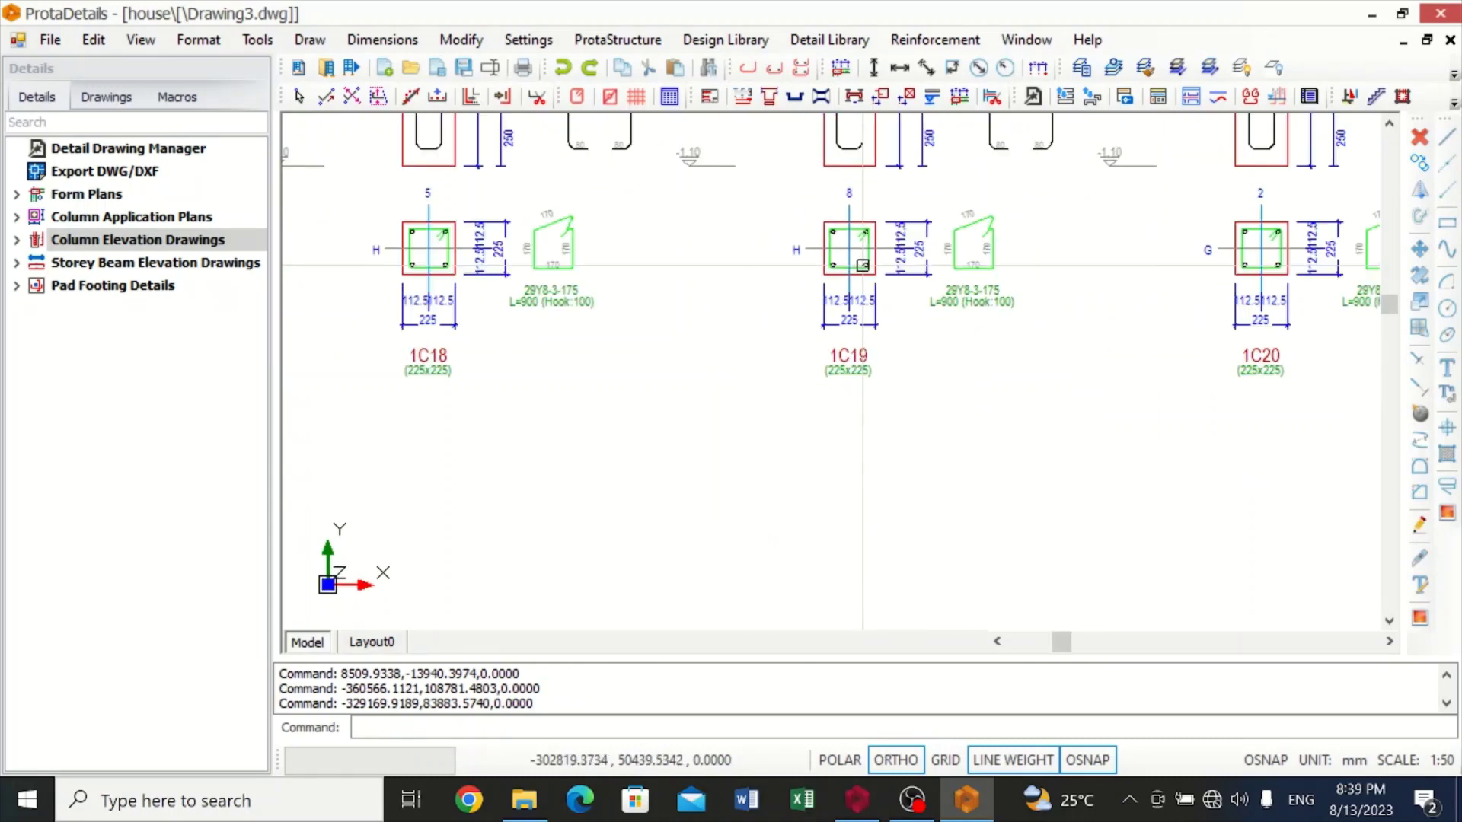
scroll(862, 172, up, 2)
scroll(861, 172, up, 2)
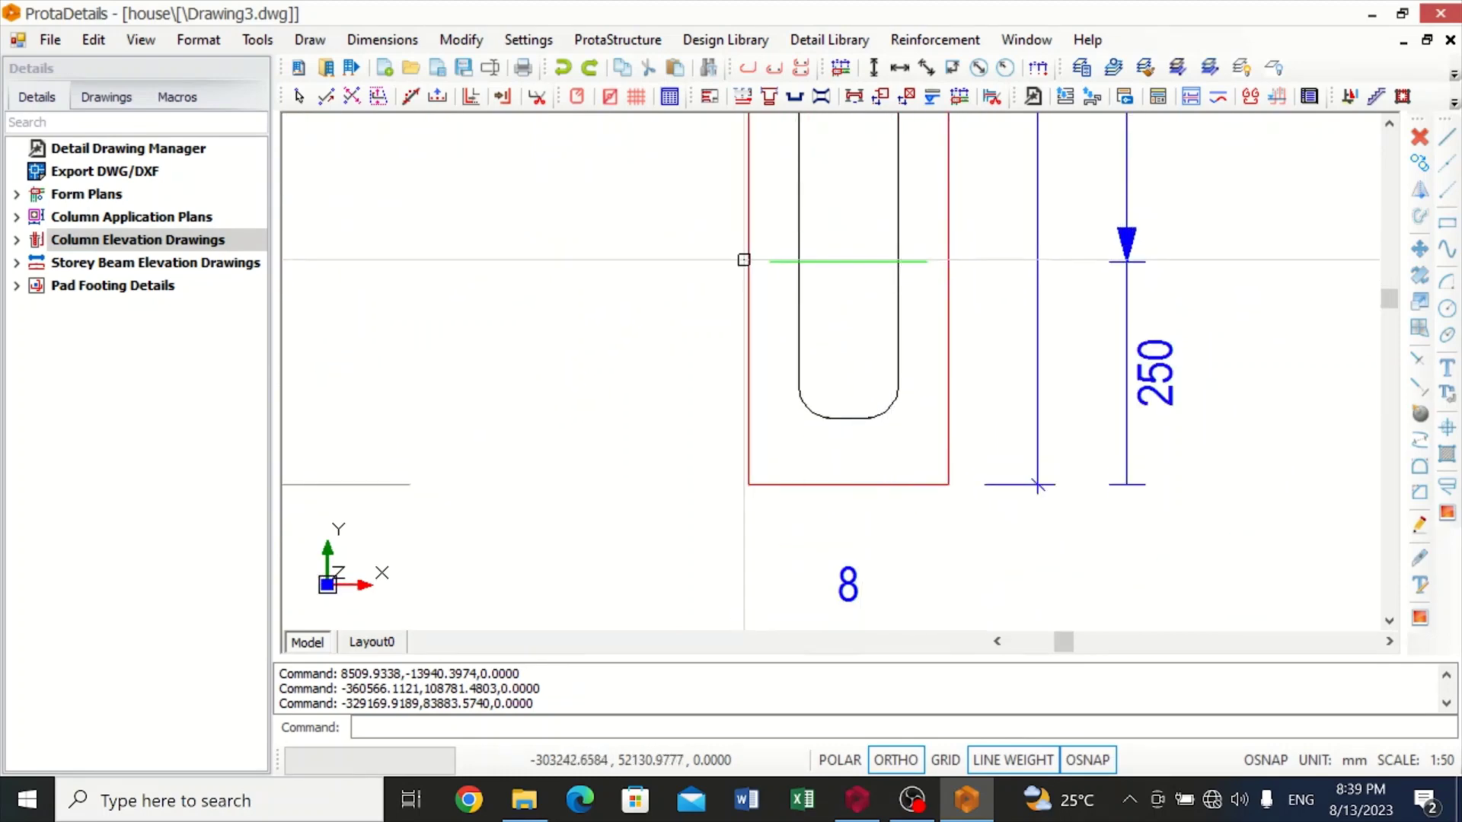
scroll(810, 304, down, 4)
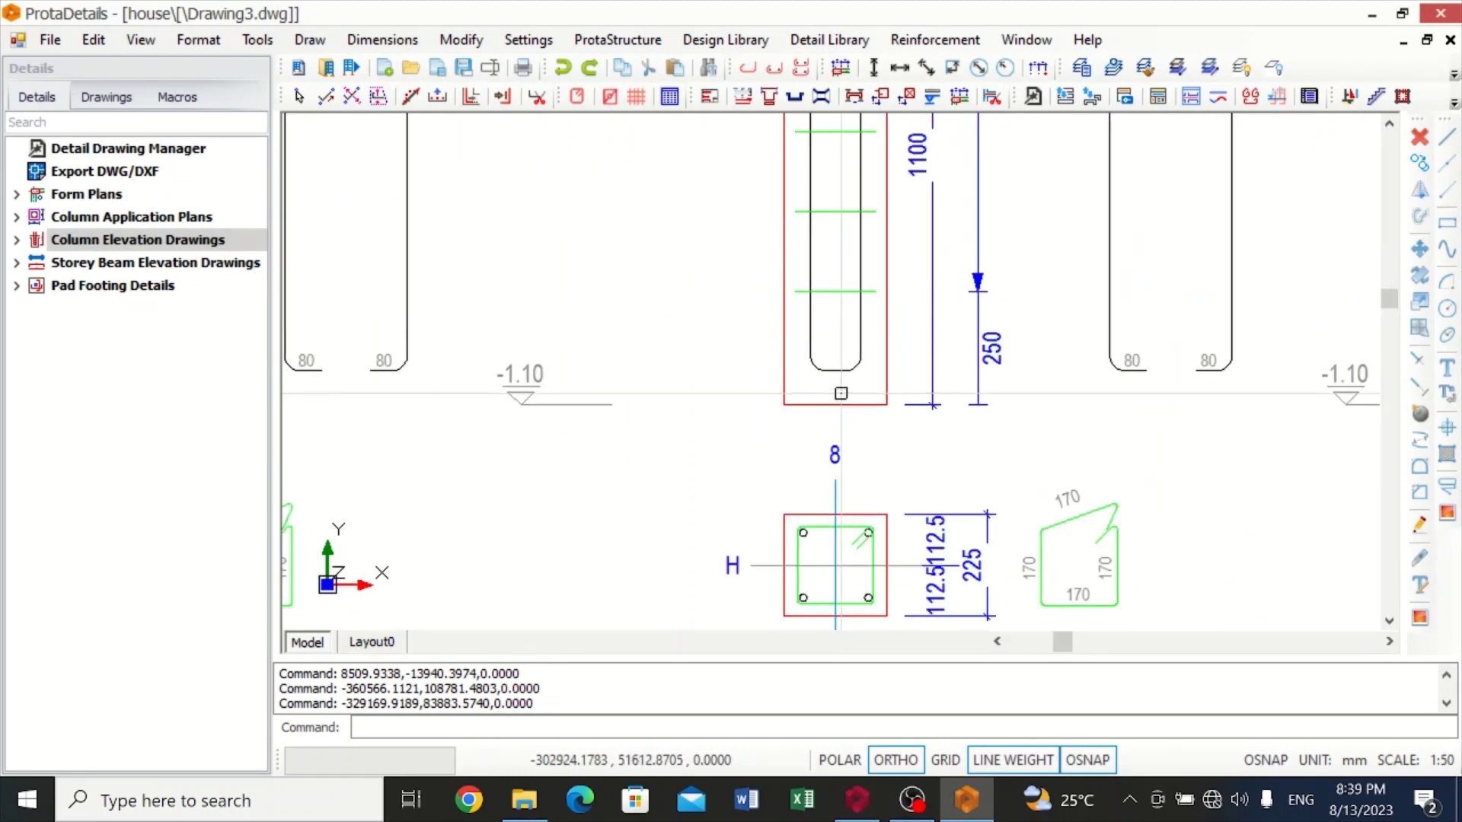
scroll(844, 410, down, 5)
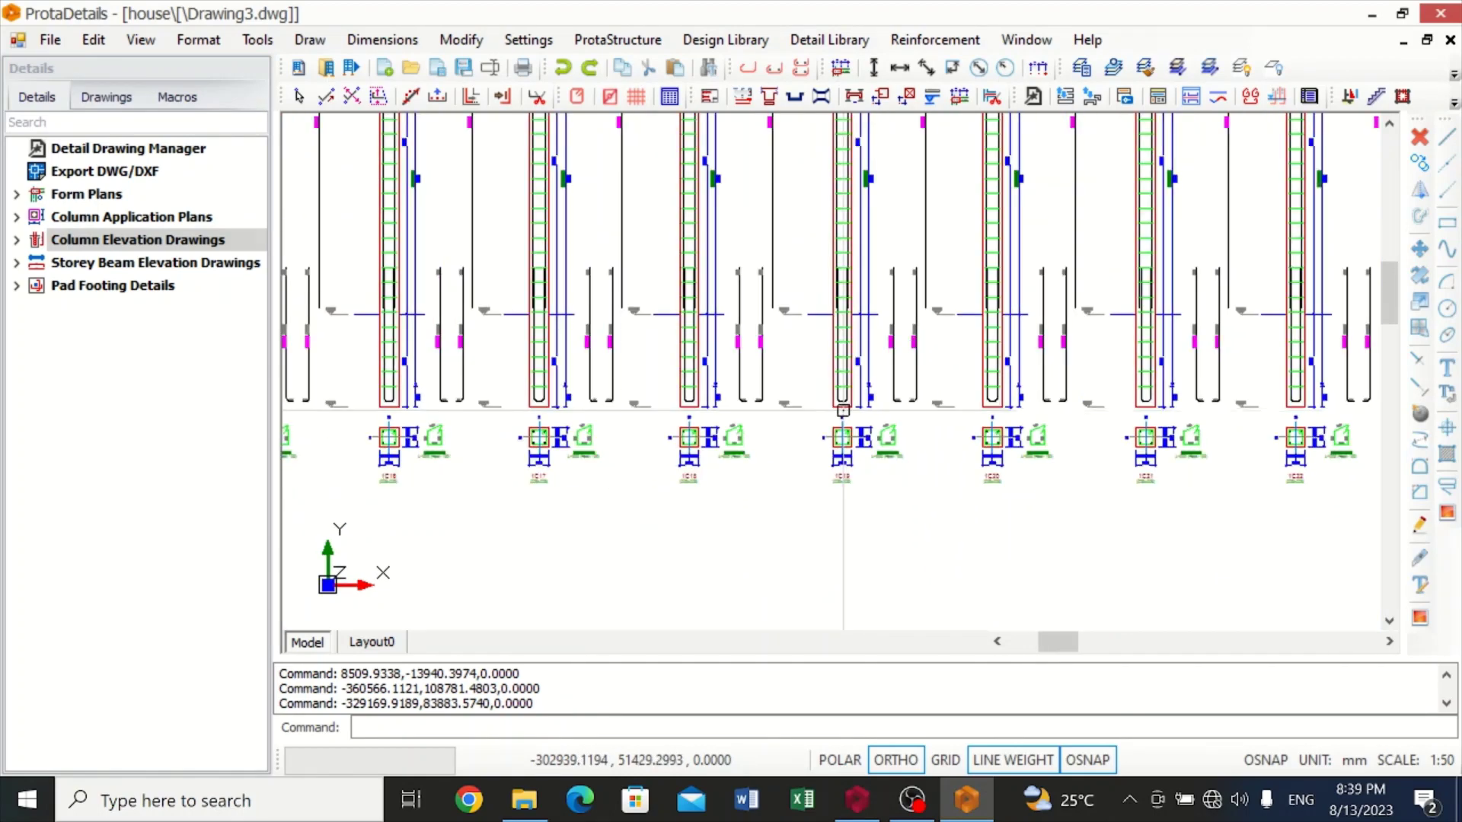
scroll(842, 410, down, 3)
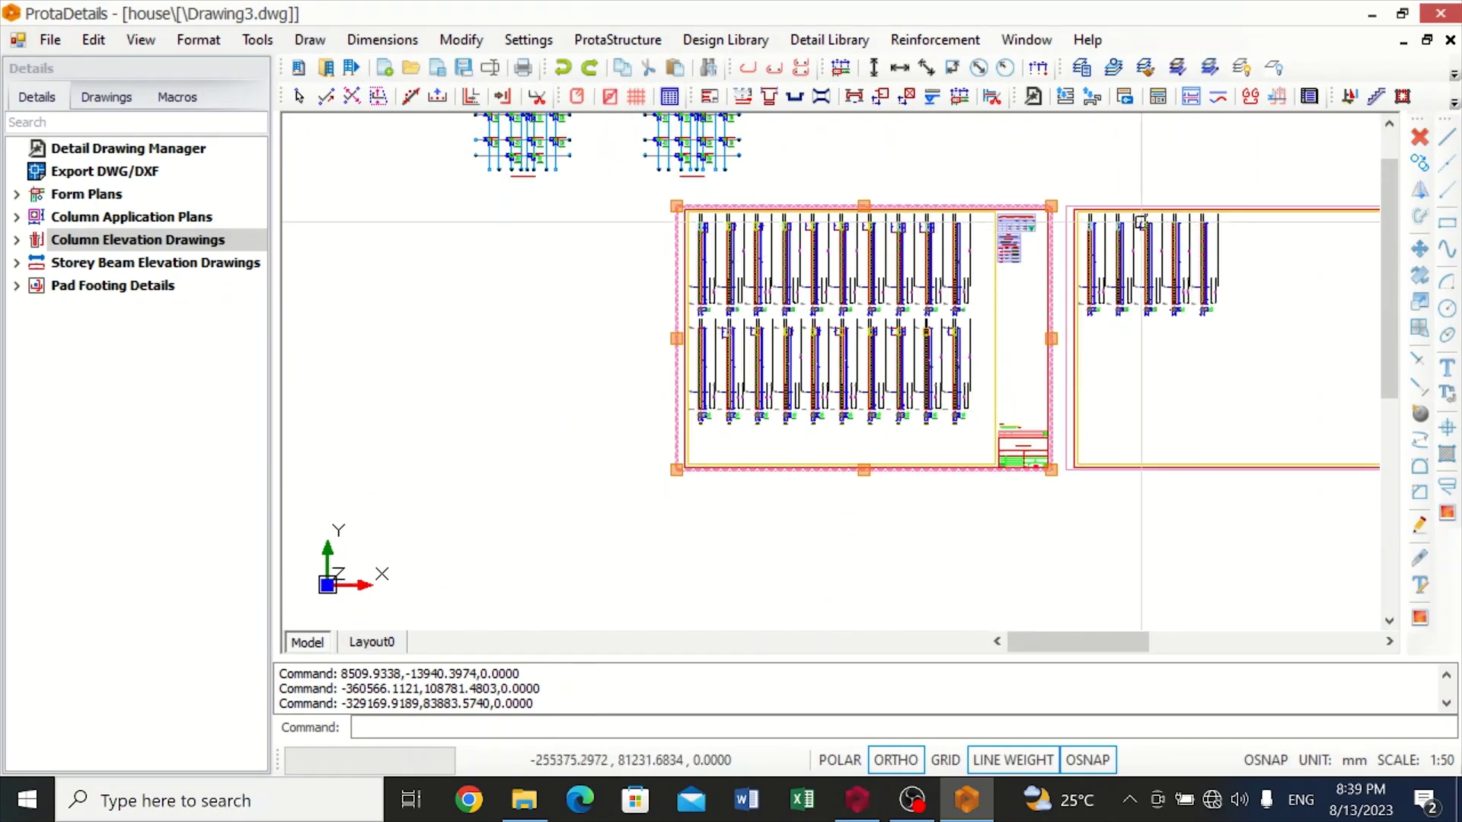
scroll(1039, 214, up, 5)
scroll(1032, 216, up, 3)
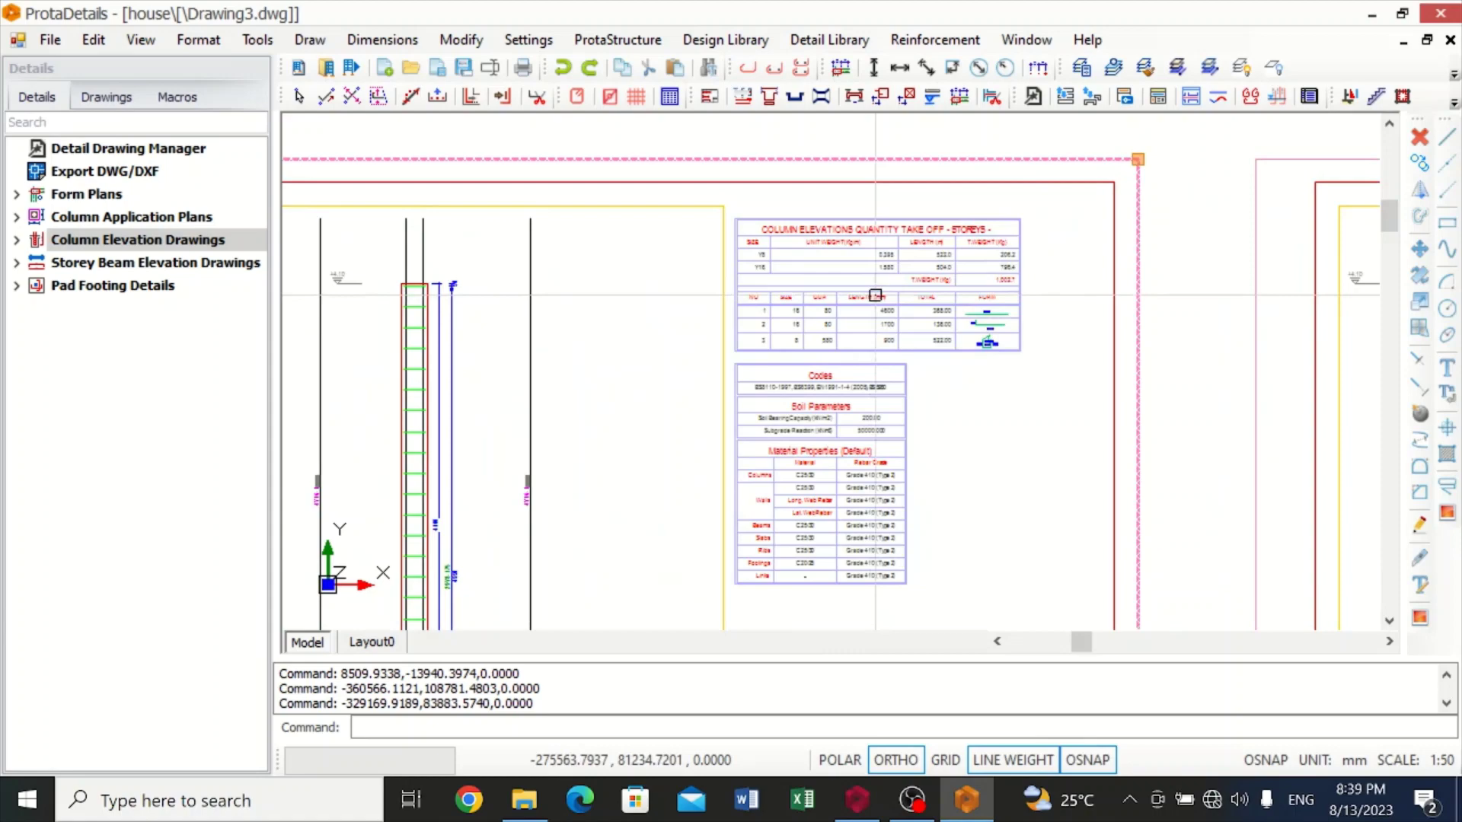
scroll(800, 244, up, 2)
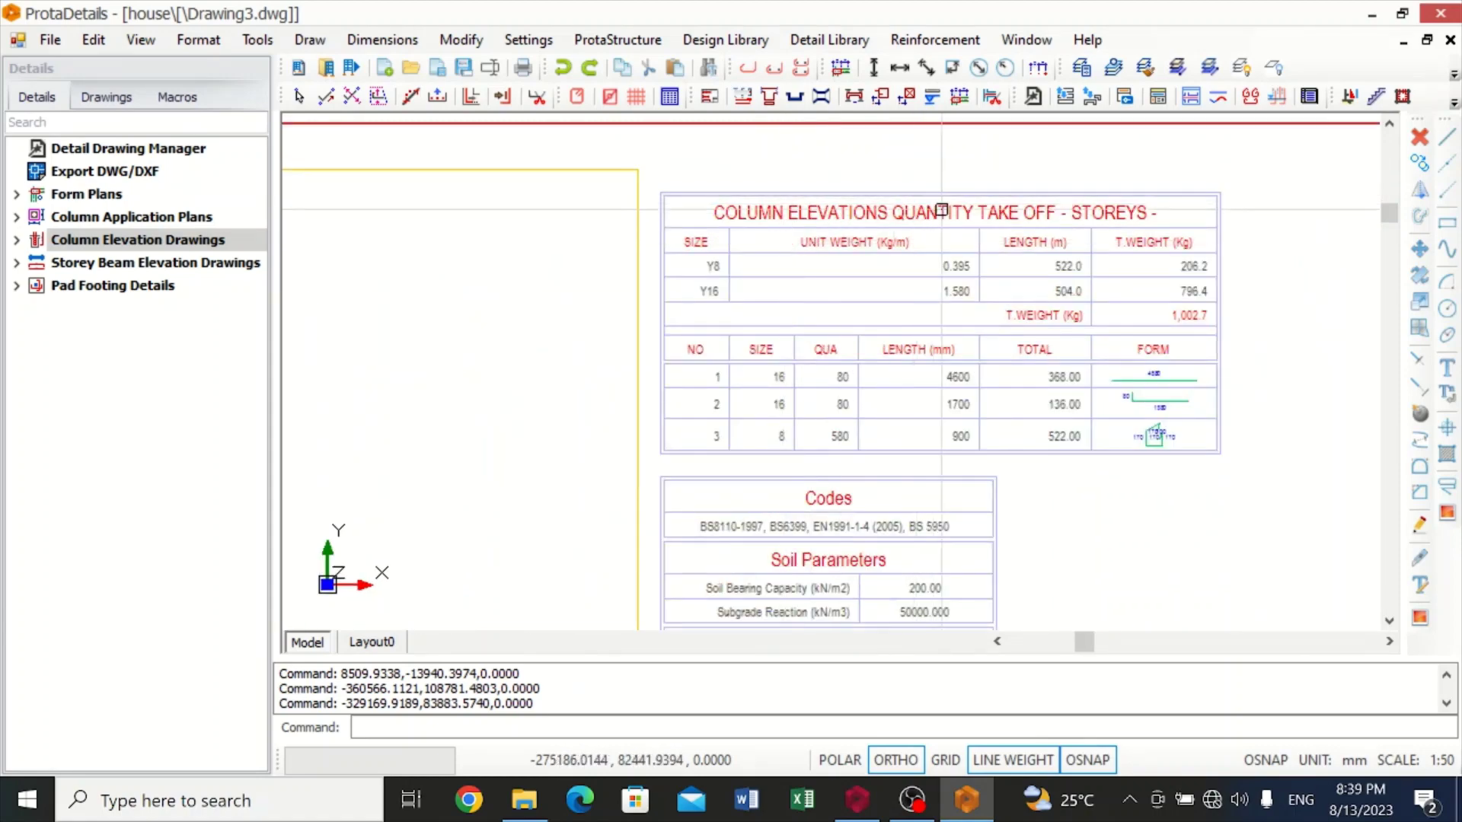
scroll(990, 220, down, 3)
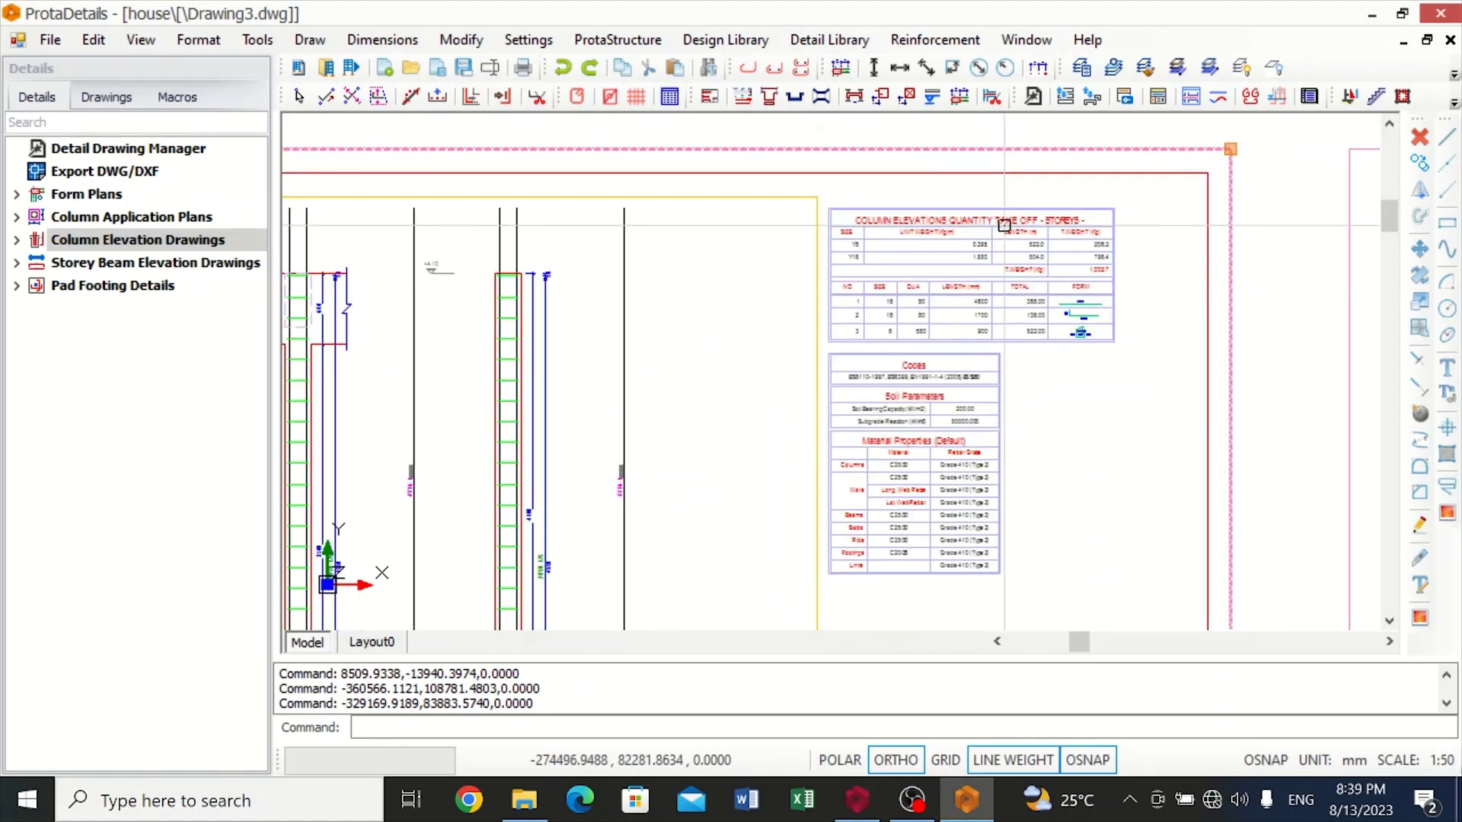
scroll(939, 398, up, 3)
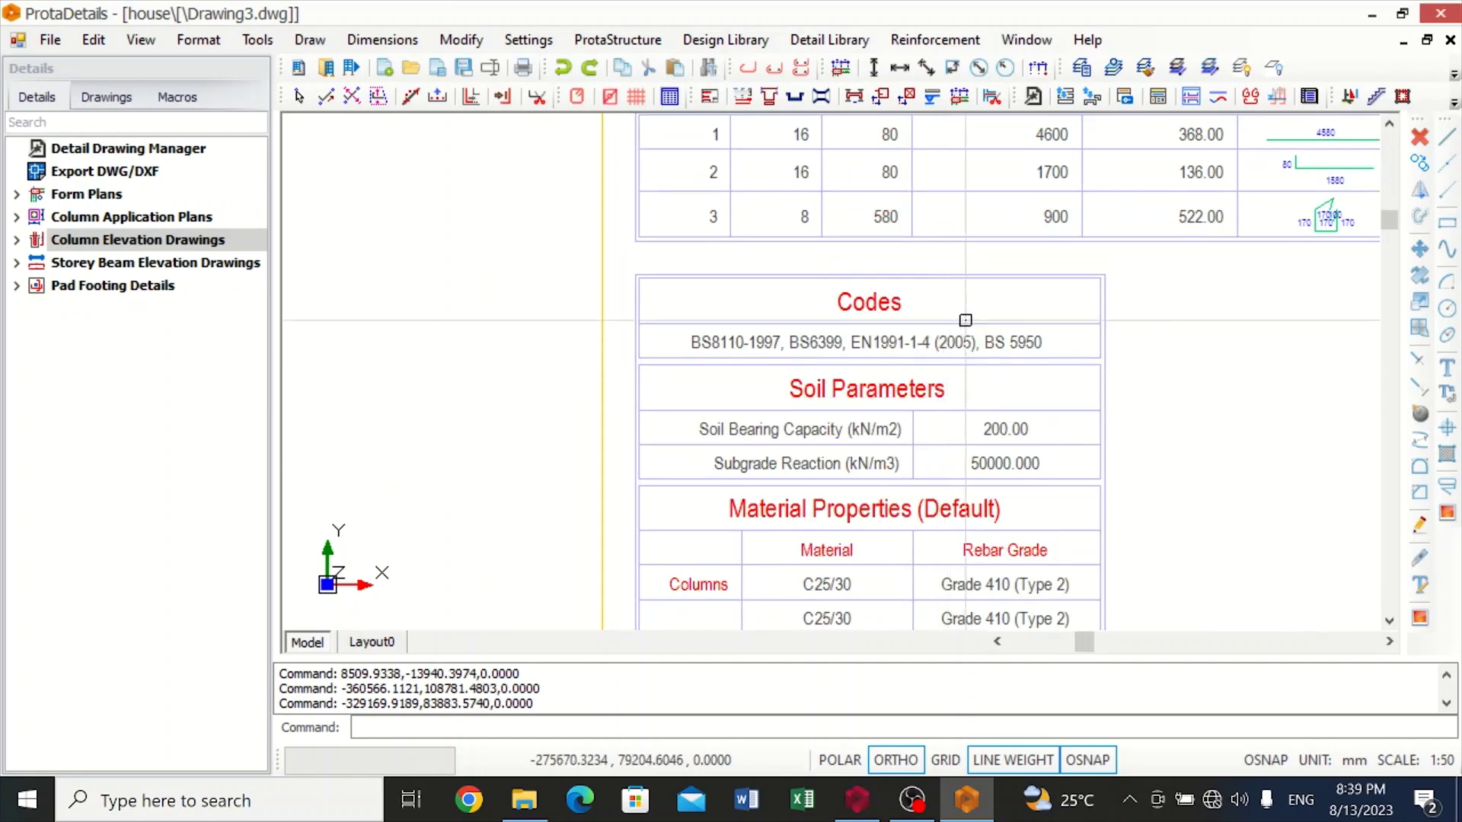
scroll(964, 320, down, 4)
scroll(966, 319, down, 5)
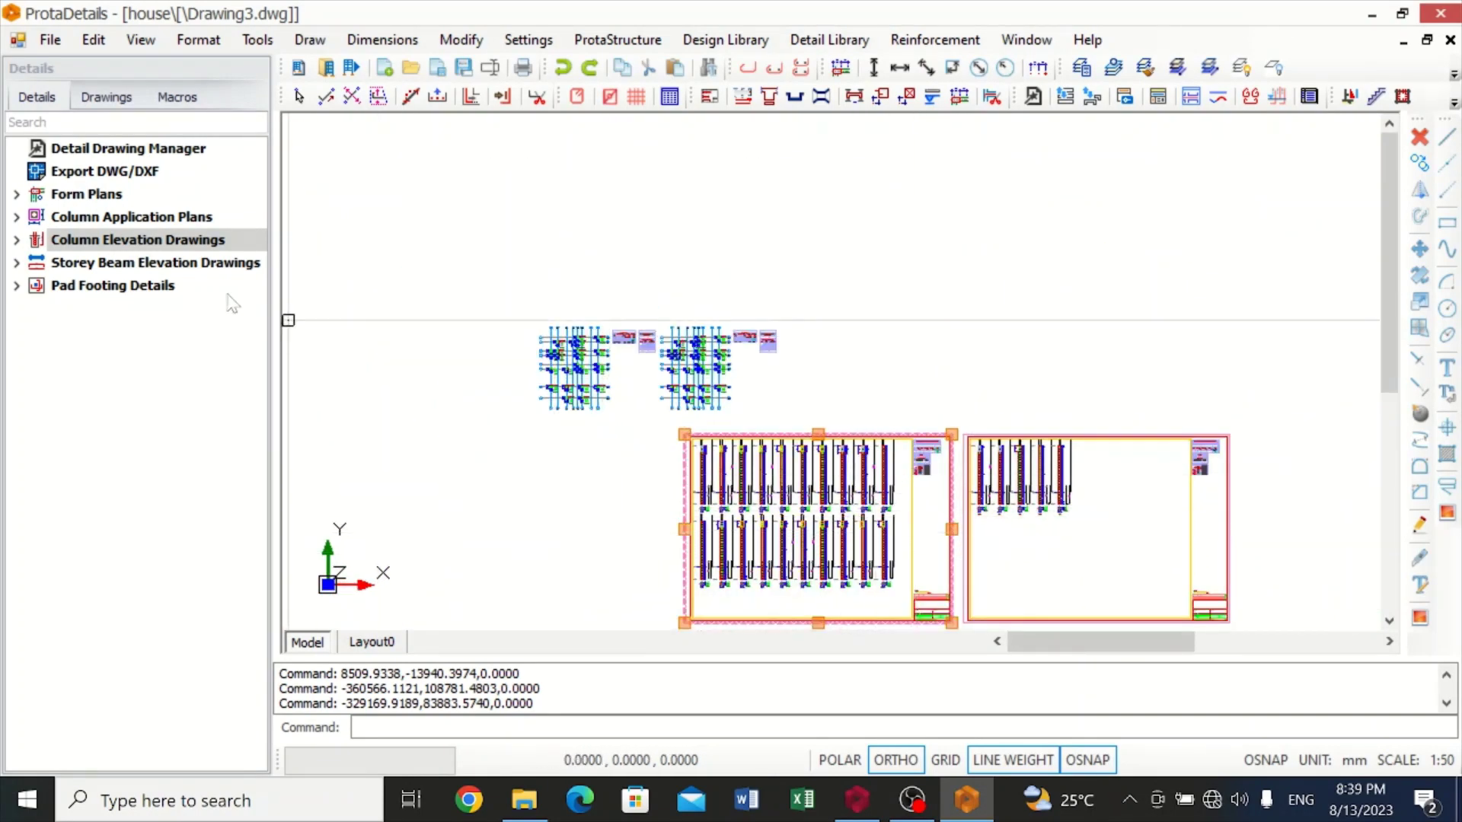
Draw all-axes beam elevations for storey 1 only (1B1–1B25) on an A0_Prota.dxf sheet at 1:25.
click(187, 268)
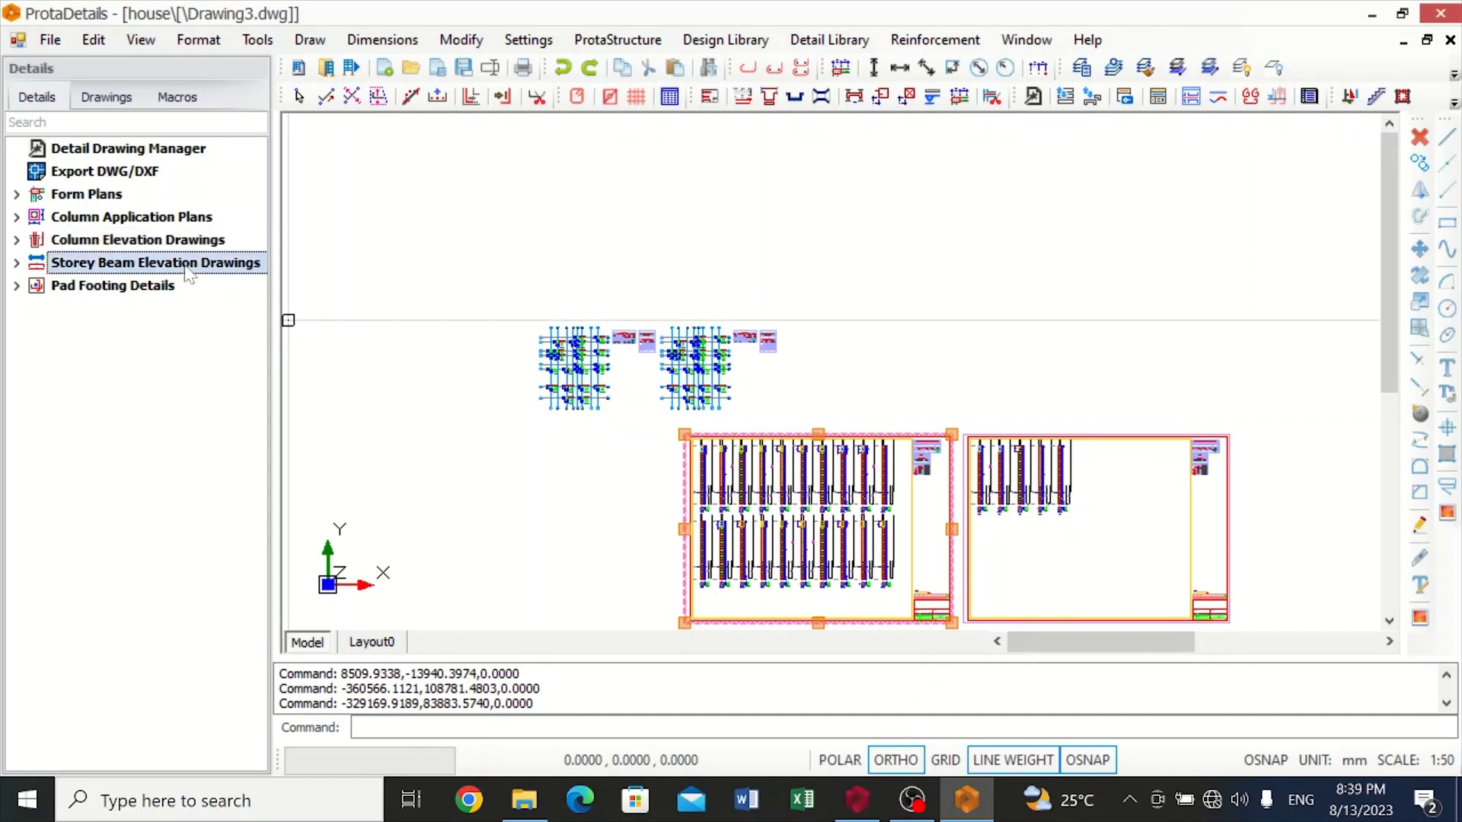
right_click(188, 272)
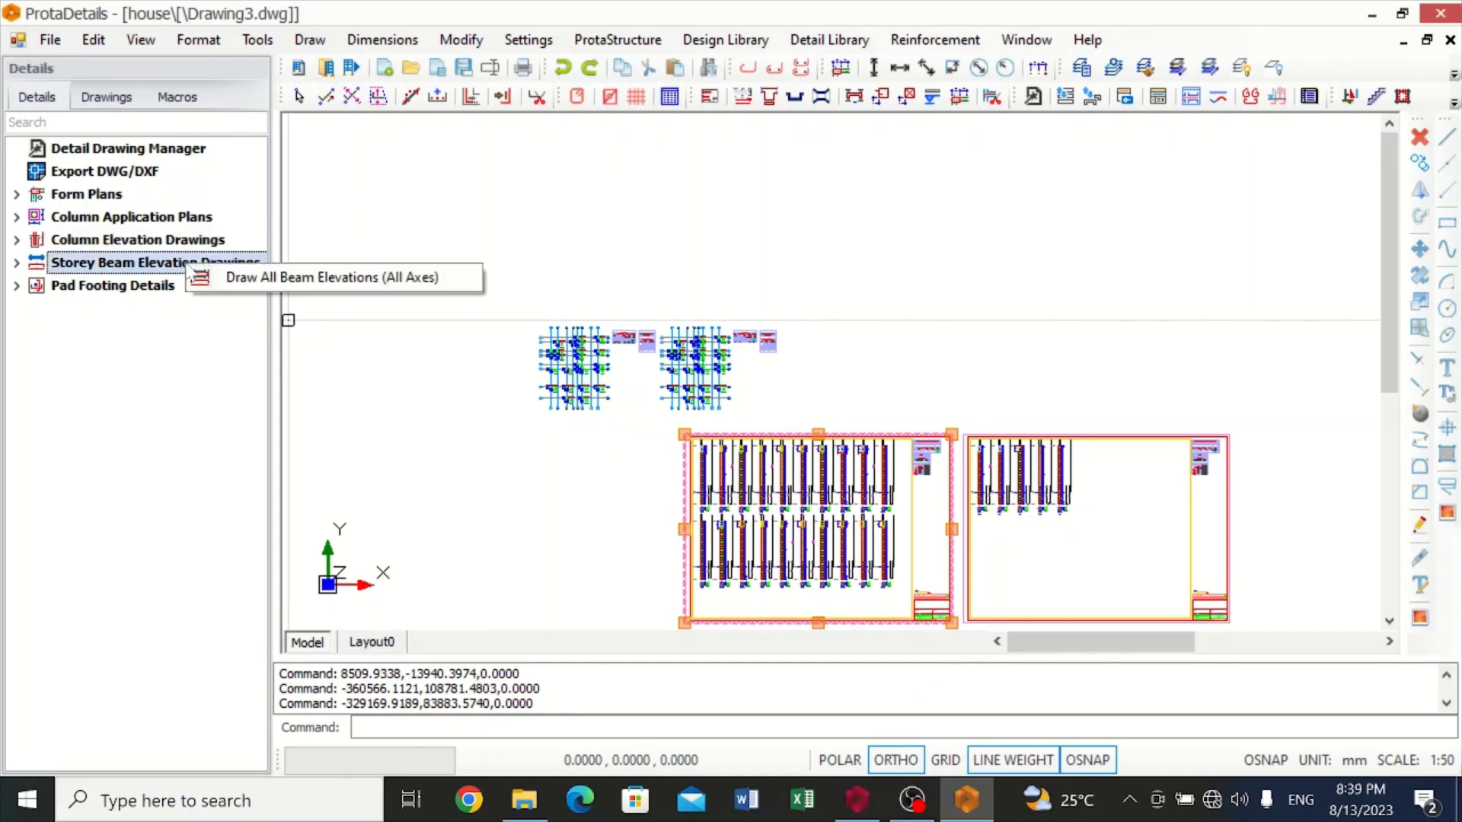
click(244, 279)
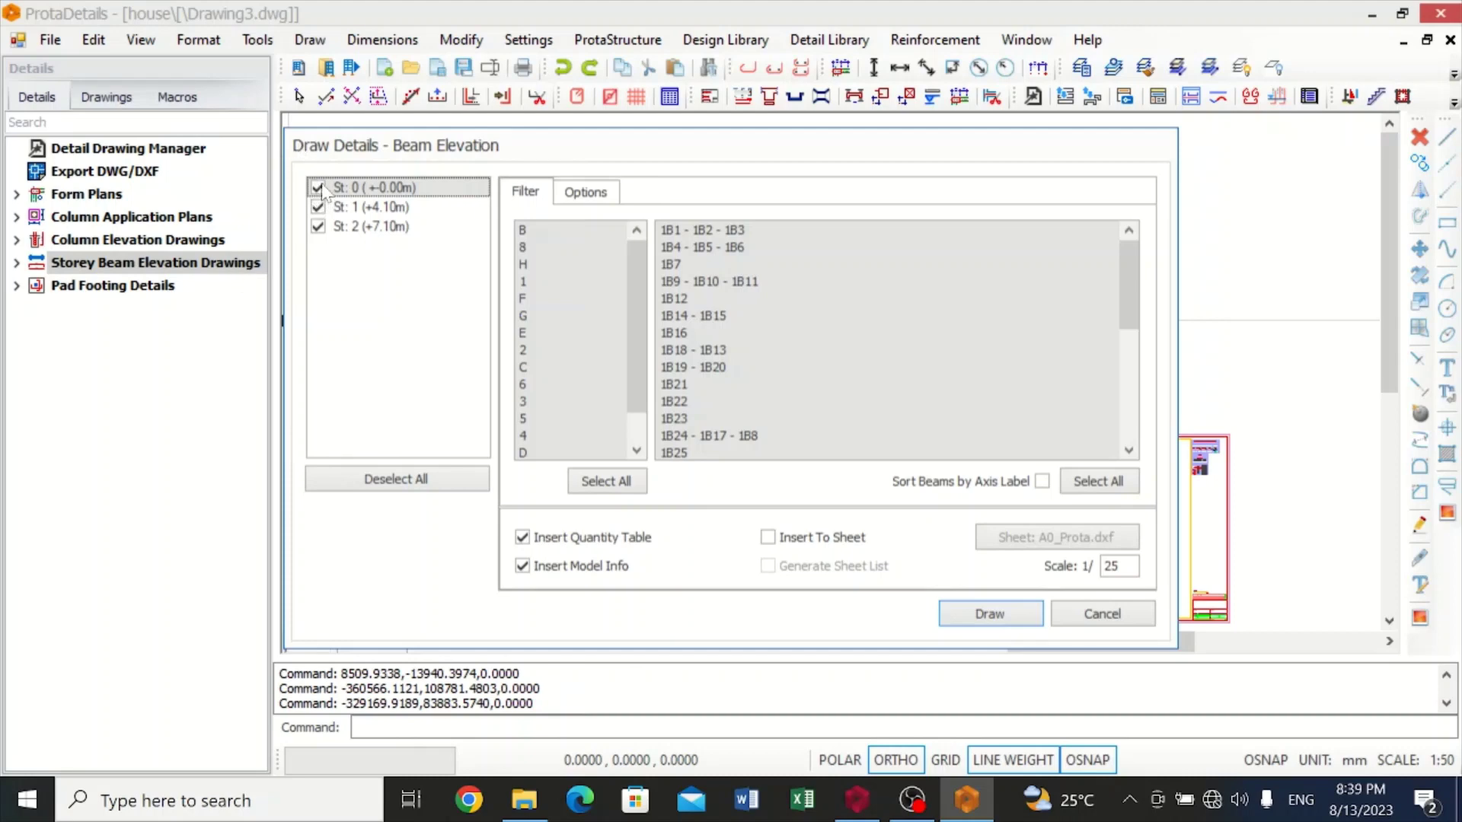
click(318, 227)
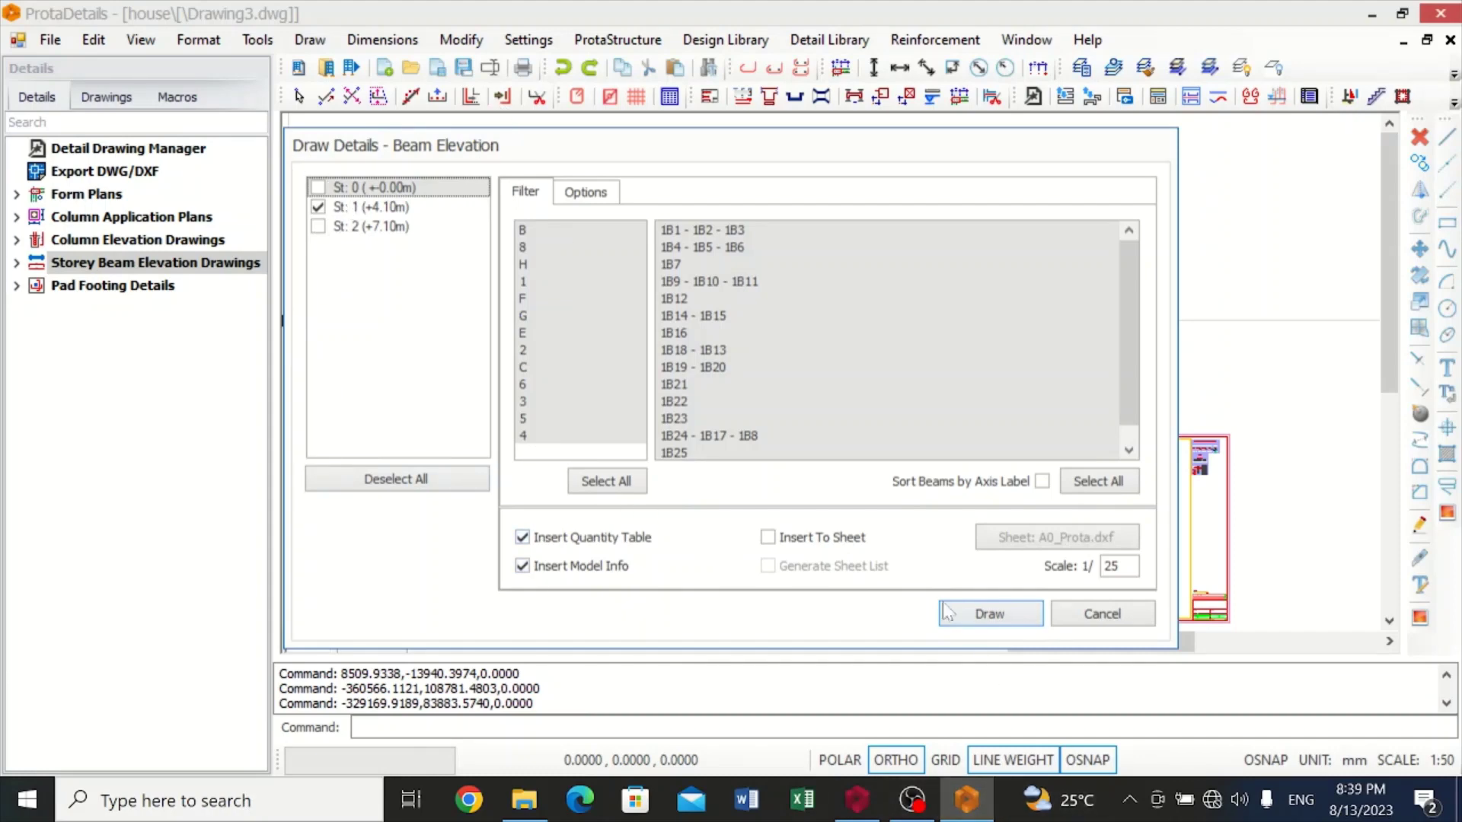
click(768, 537)
click(989, 620)
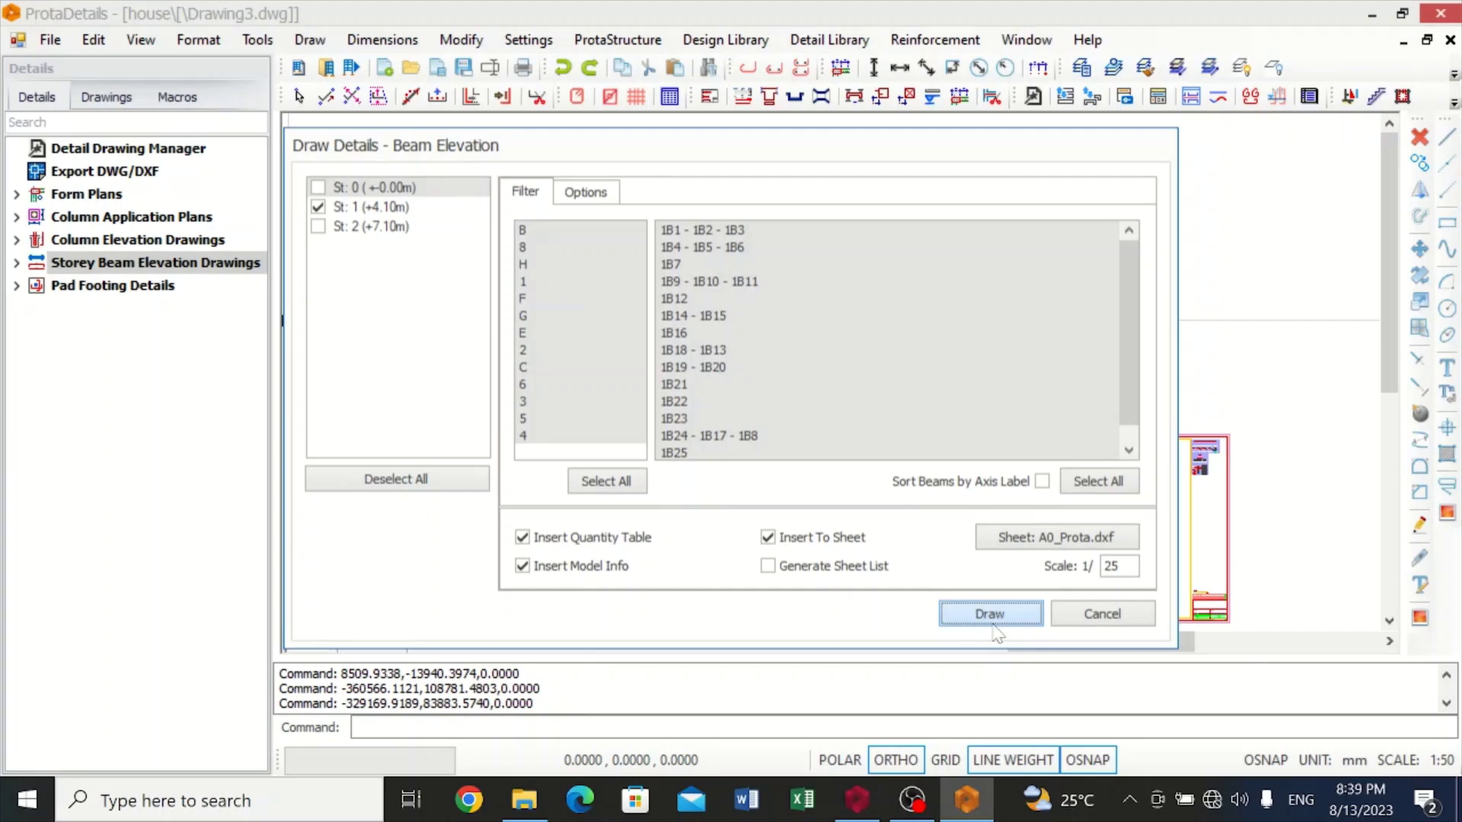
click(992, 623)
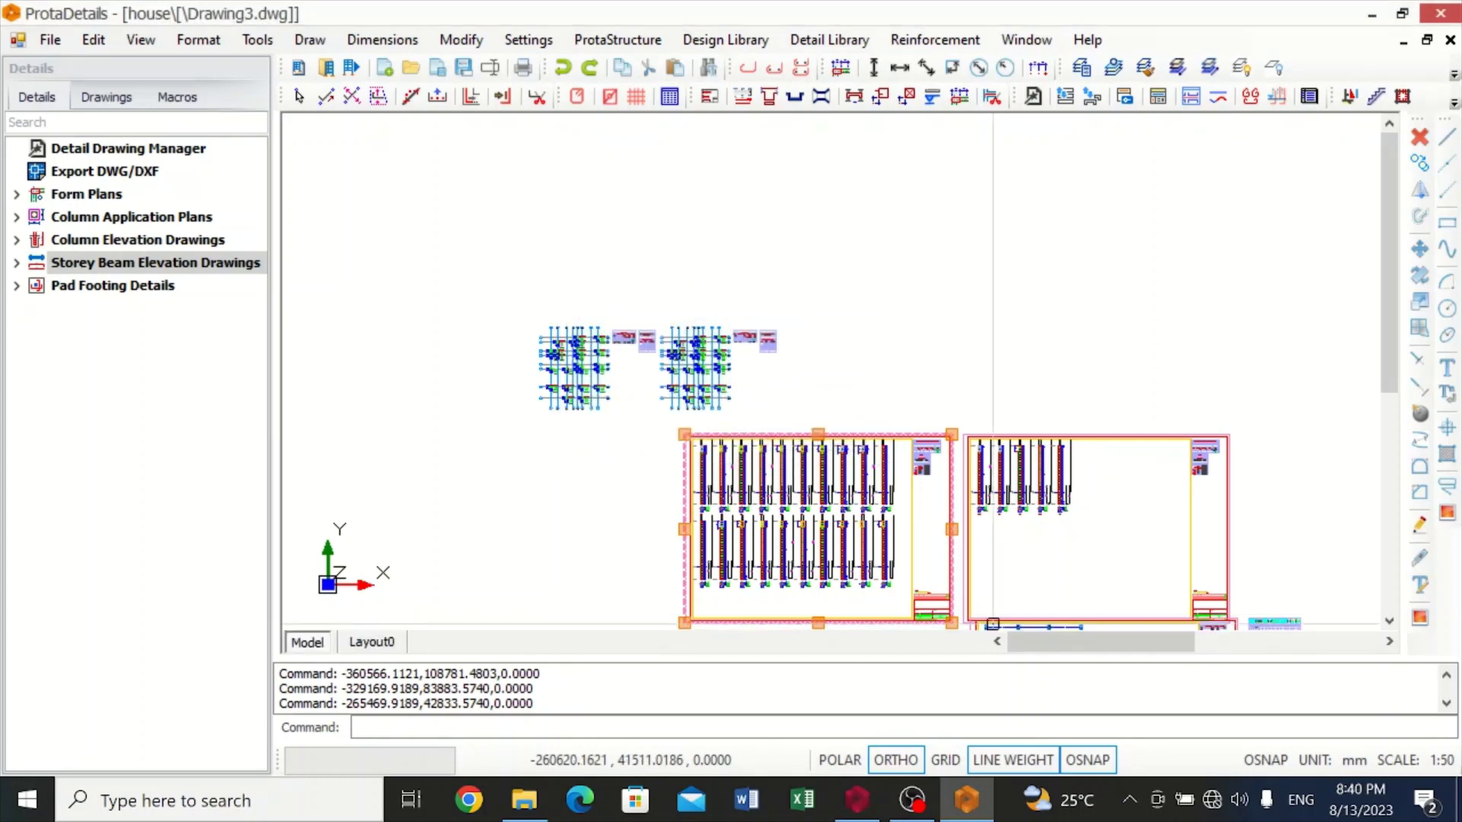
Zoom around the storey 1 beam elevations, beam 1B8 sections and the 816.9 kg take-off table.
scroll(993, 625, down, 6)
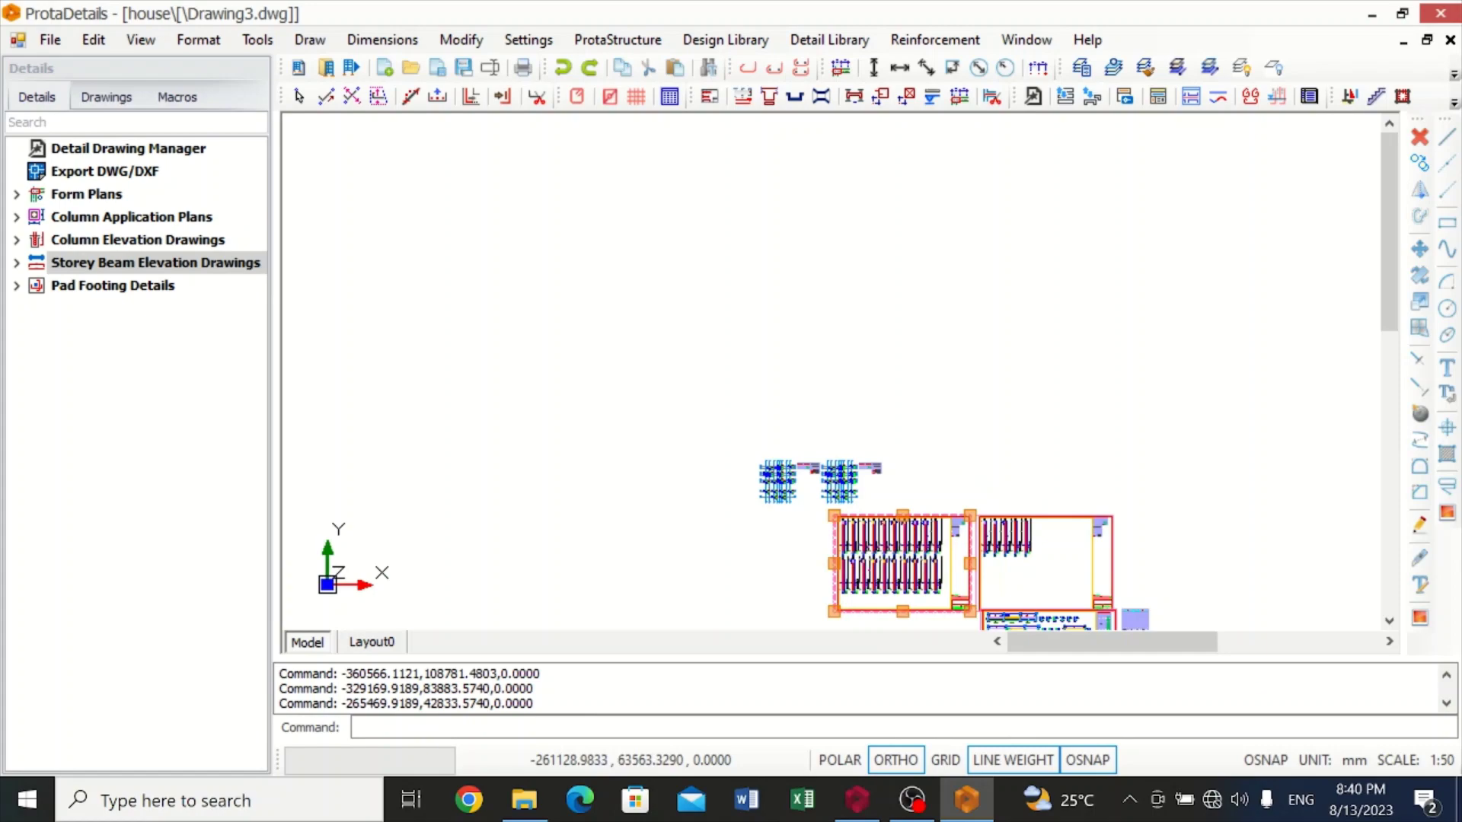
scroll(990, 609, up, 6)
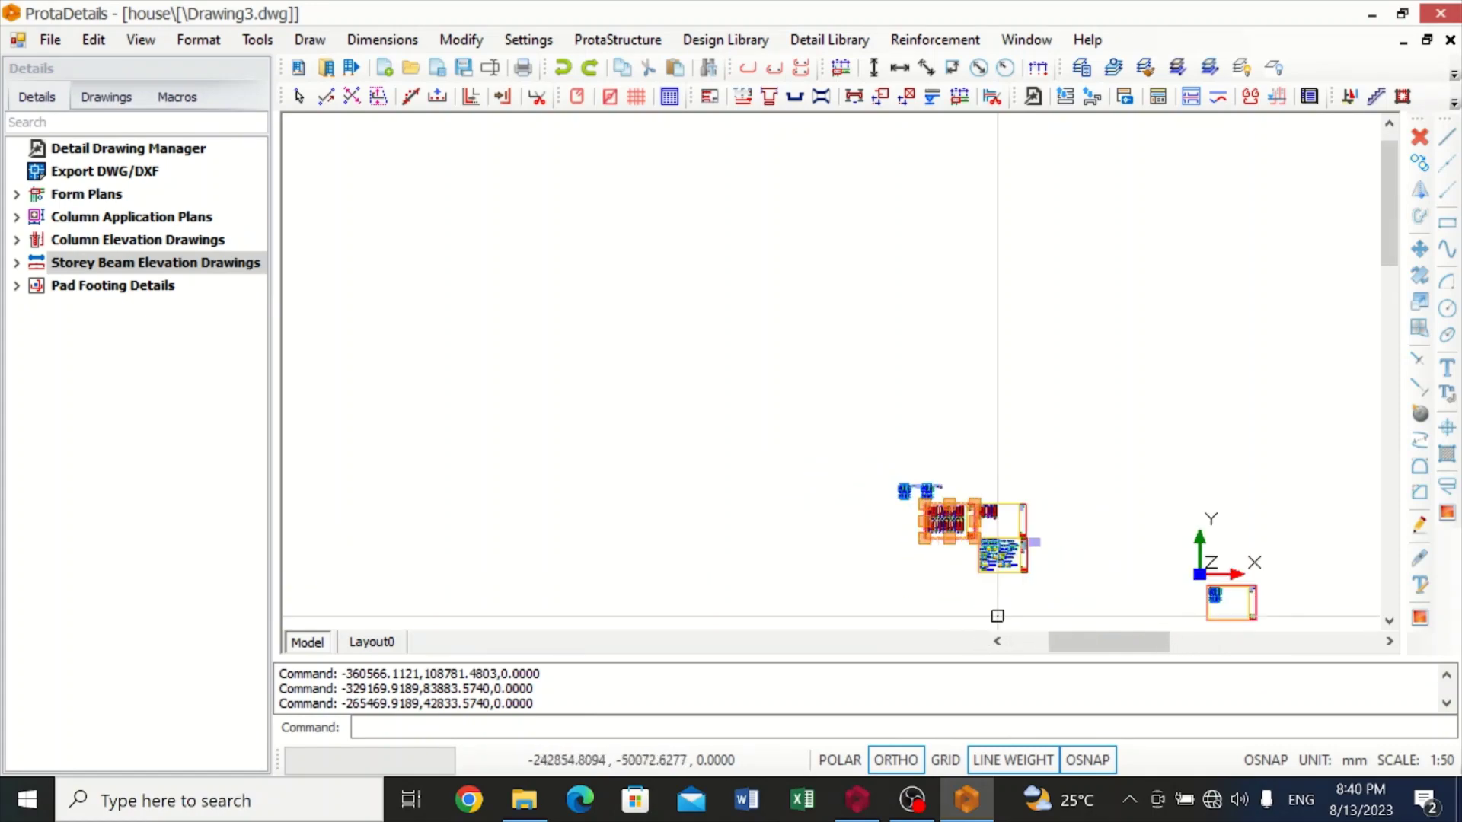
scroll(1014, 571, up, 5)
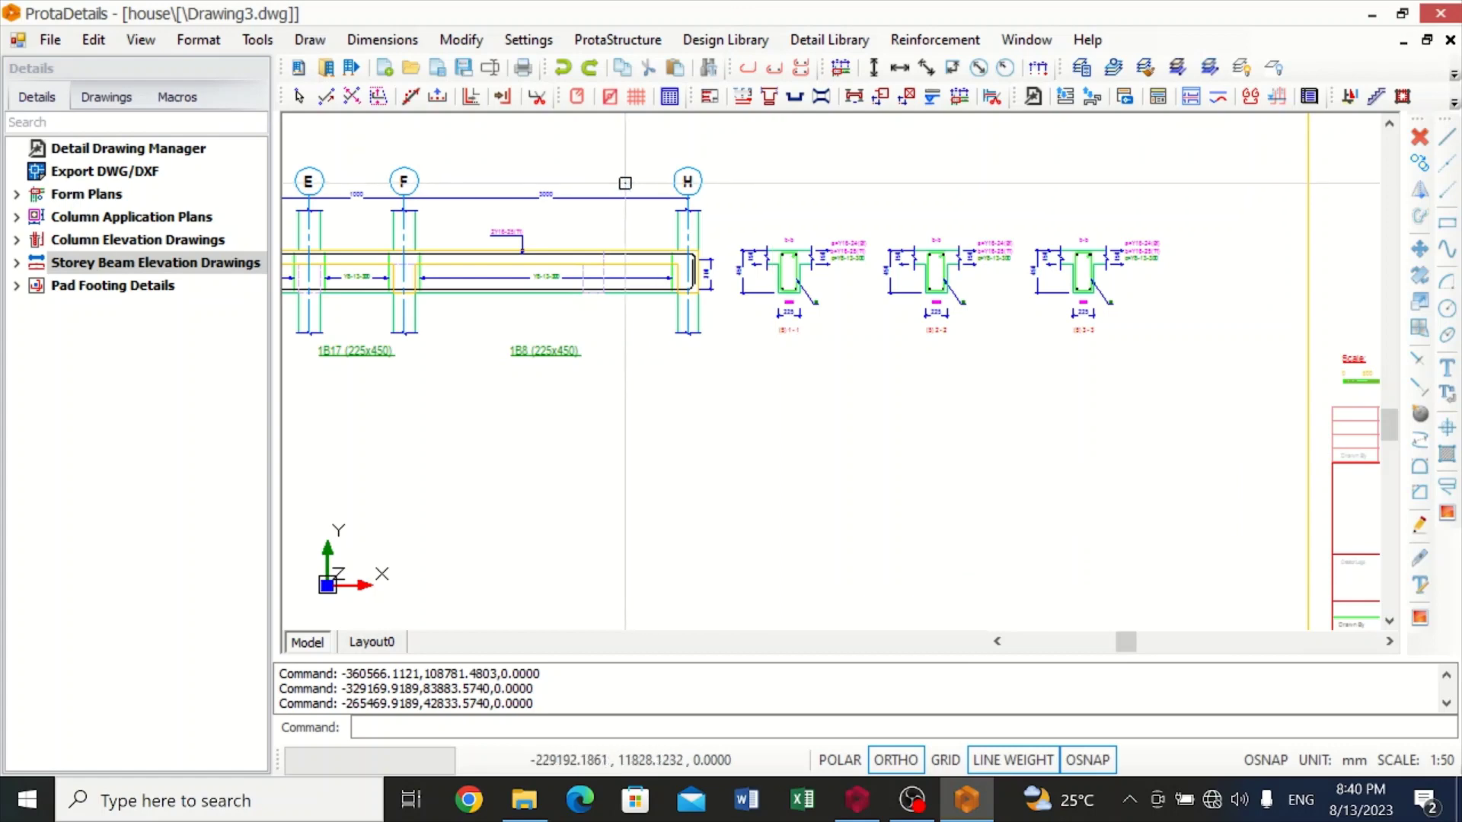
scroll(625, 183, up, 2)
scroll(625, 183, down, 2)
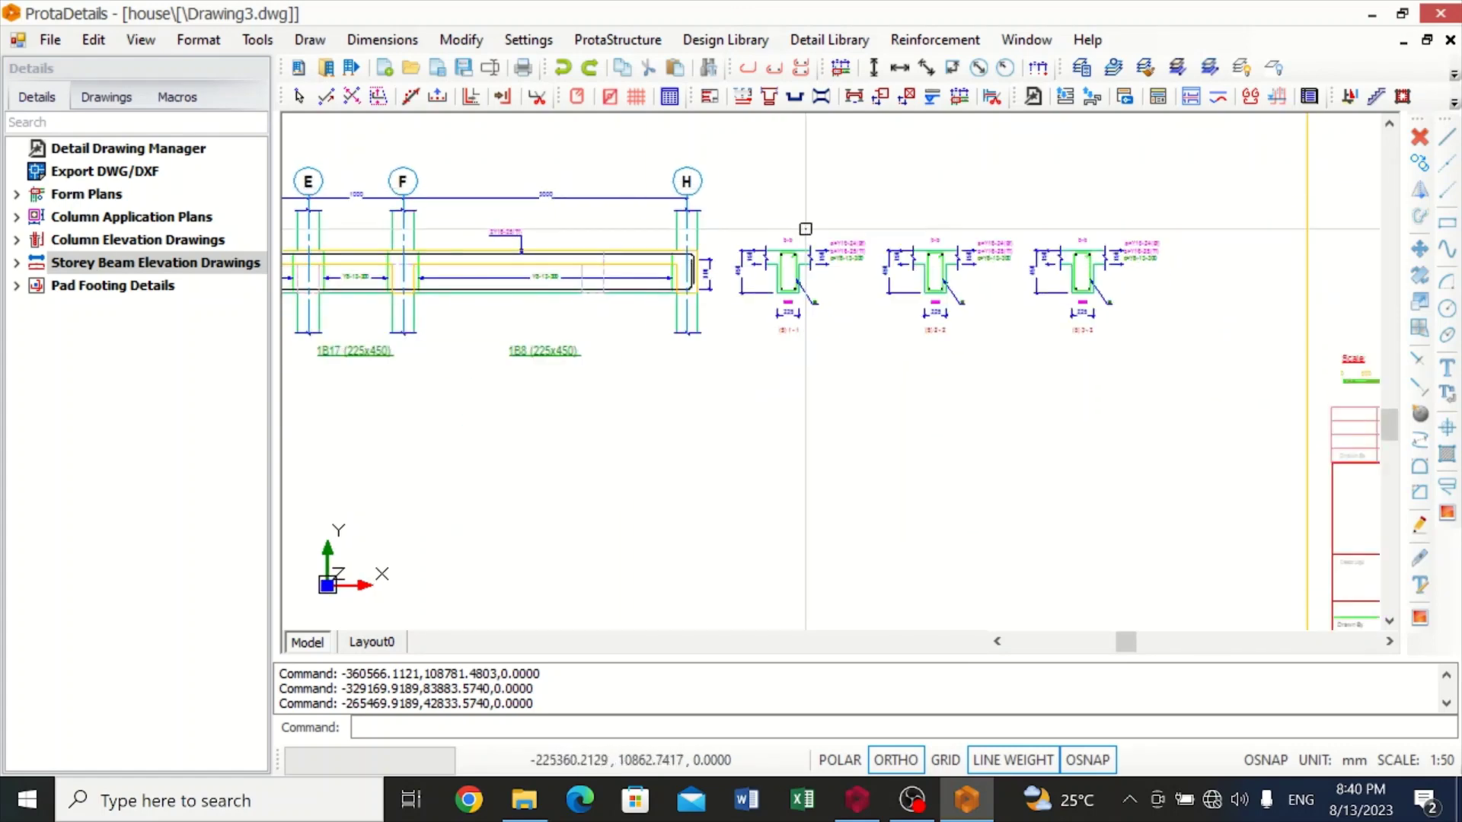
scroll(785, 251, up, 3)
scroll(775, 278, down, 6)
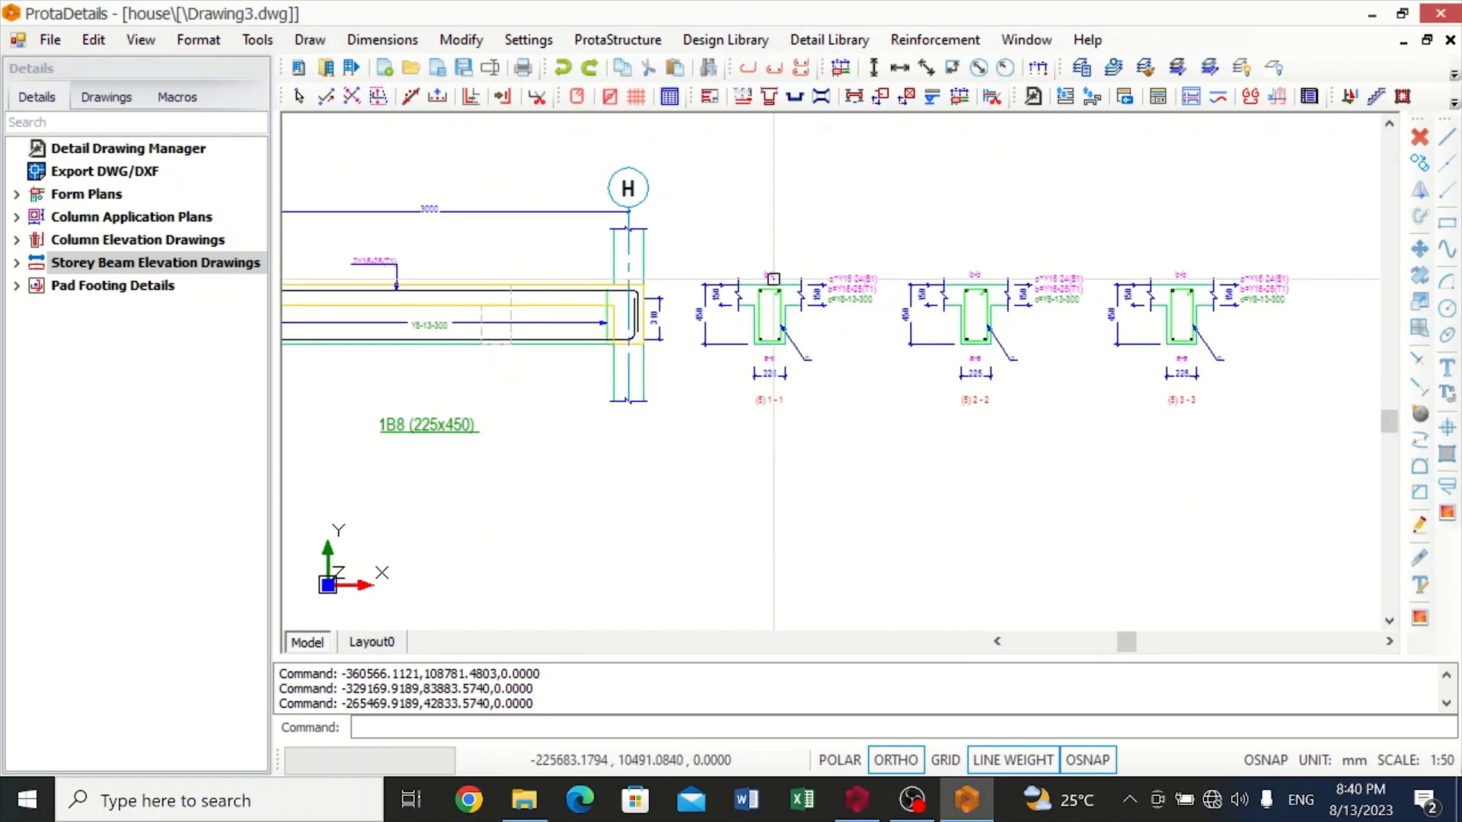
scroll(775, 278, down, 5)
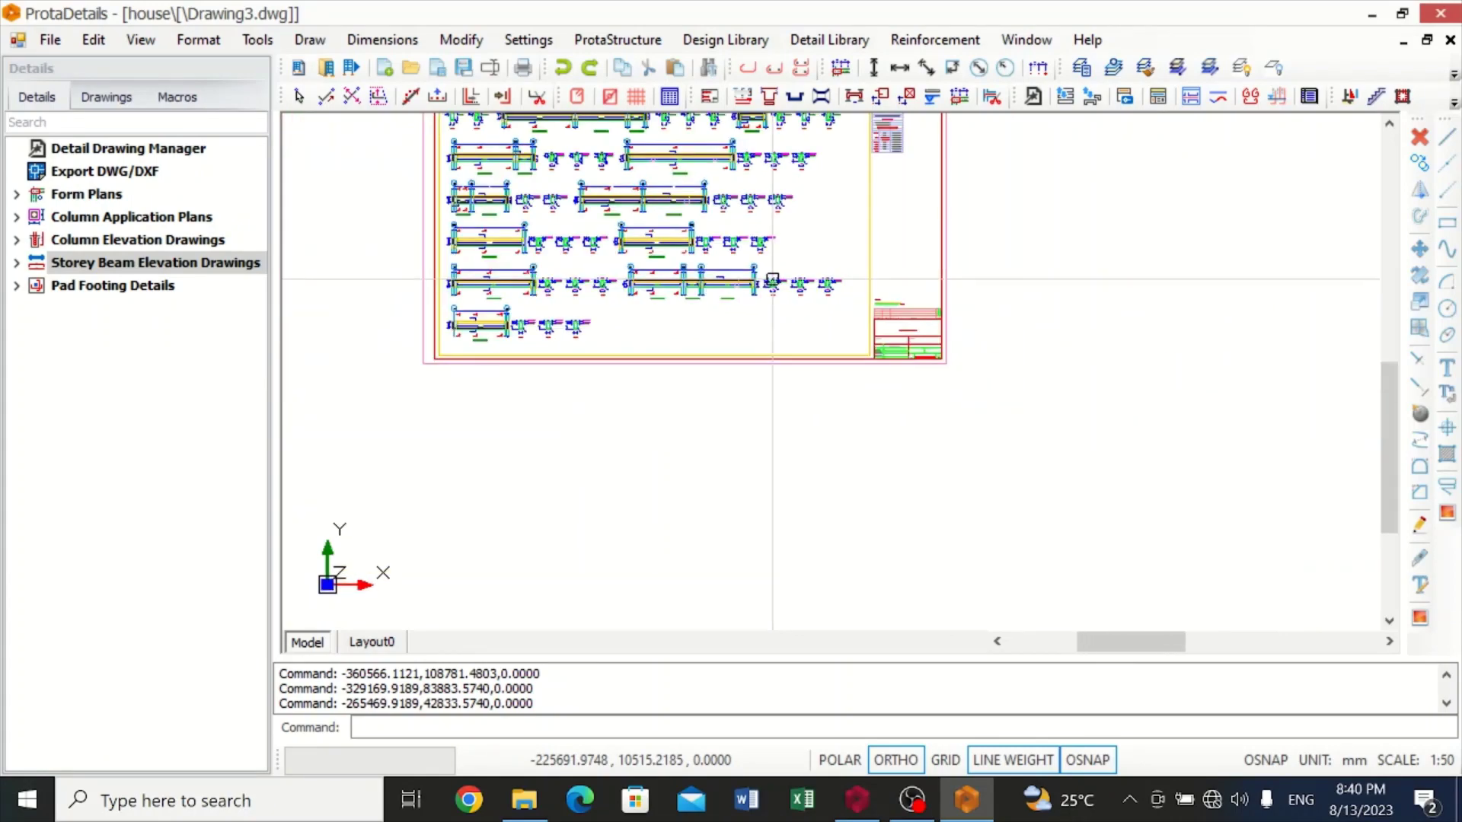
scroll(776, 131, up, 5)
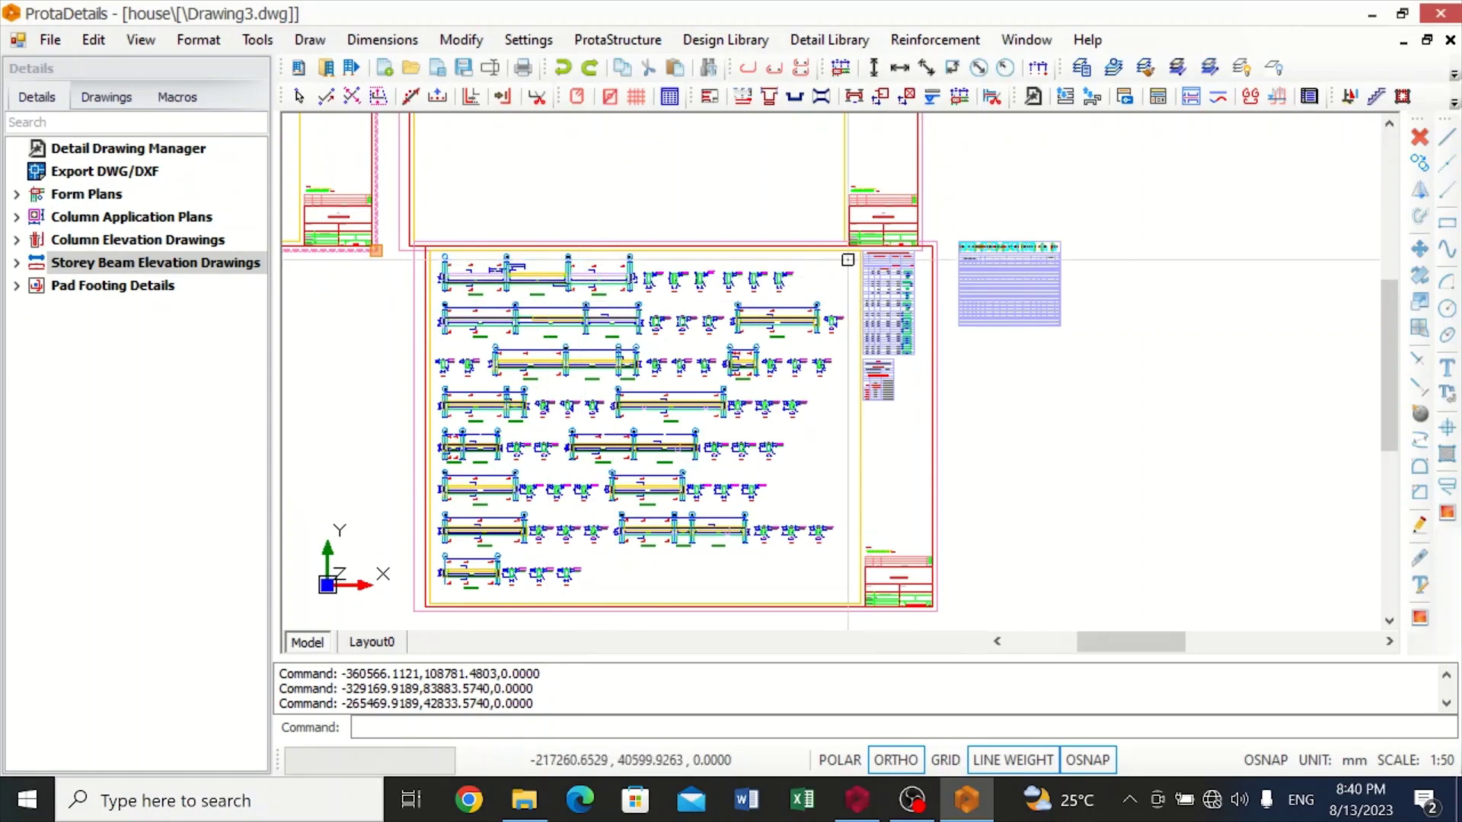
scroll(875, 243, up, 5)
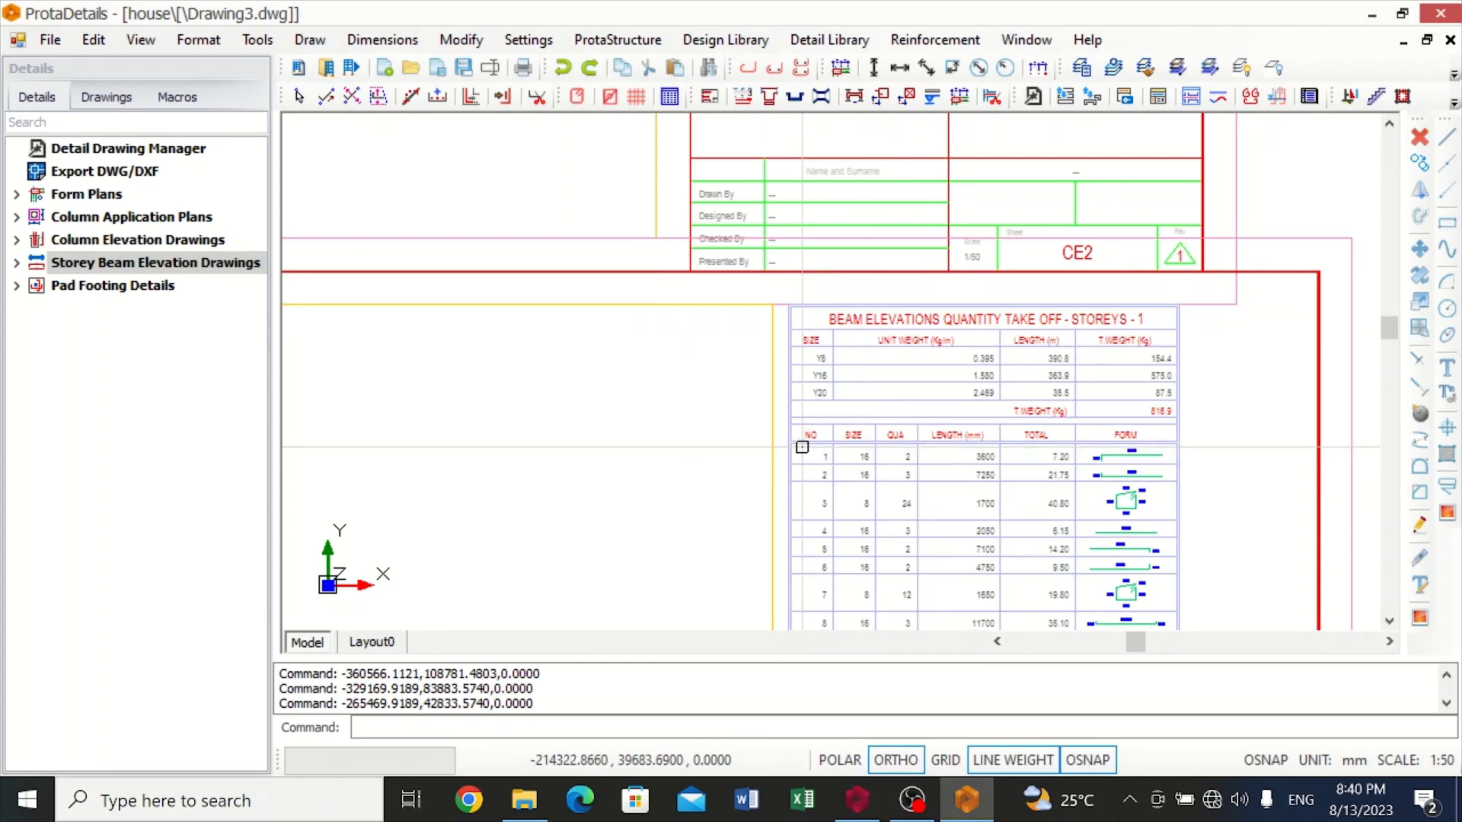
scroll(810, 480, down, 3)
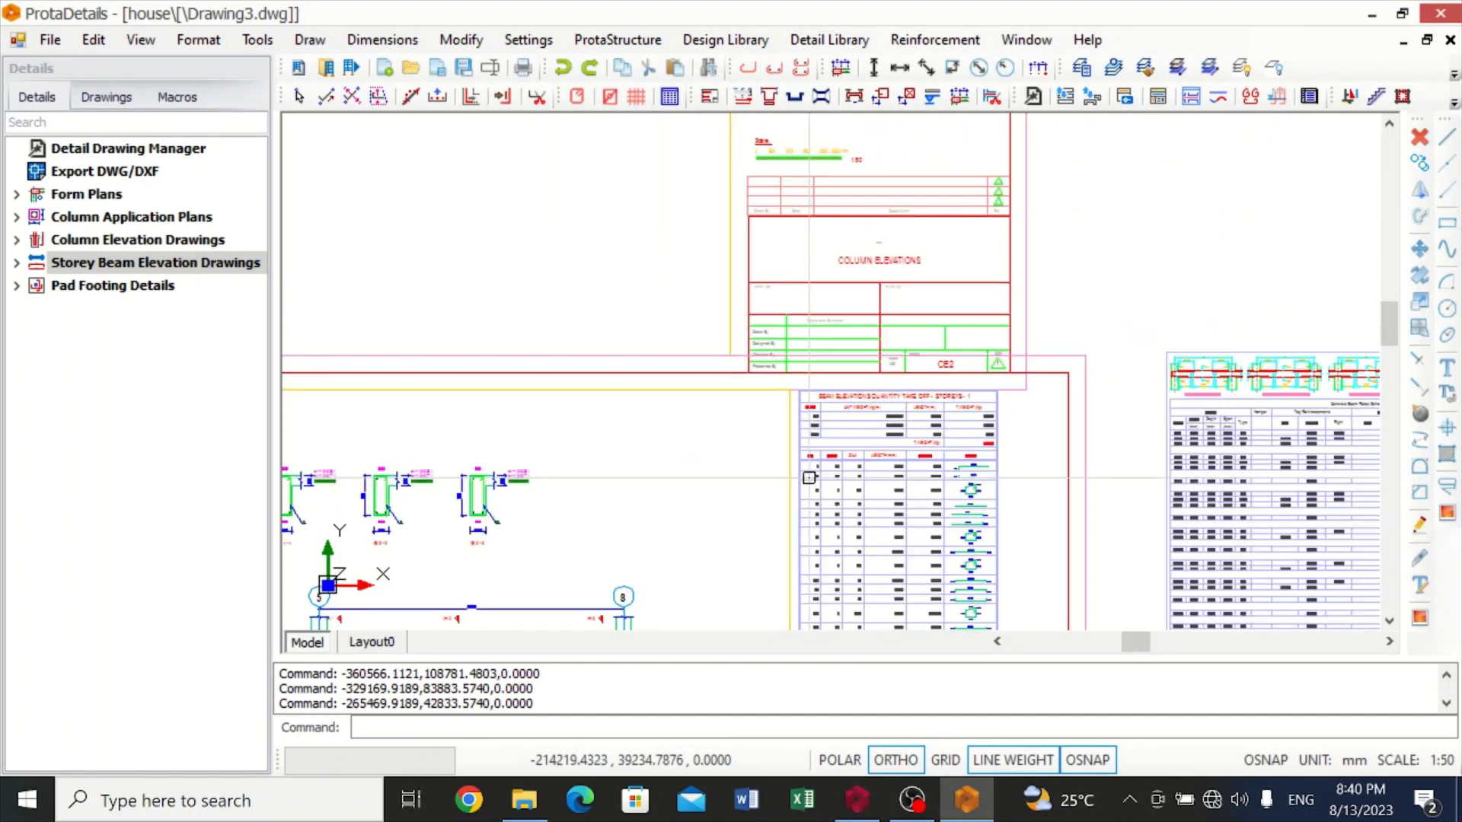